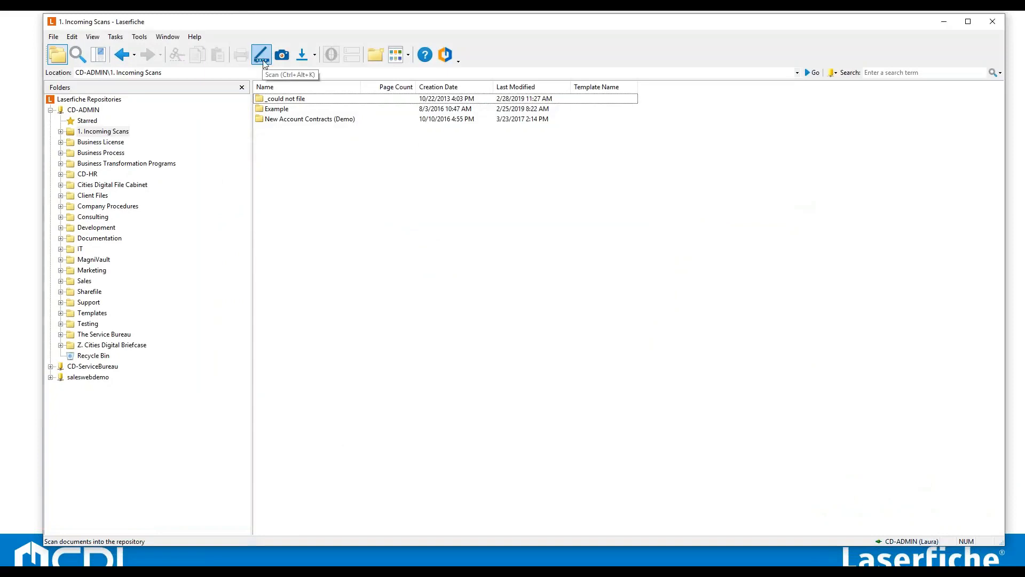
# Start scanning into the repository in Standard mode, turning off the scanning mode prompt for future scans.
pyautogui.click(264, 58)
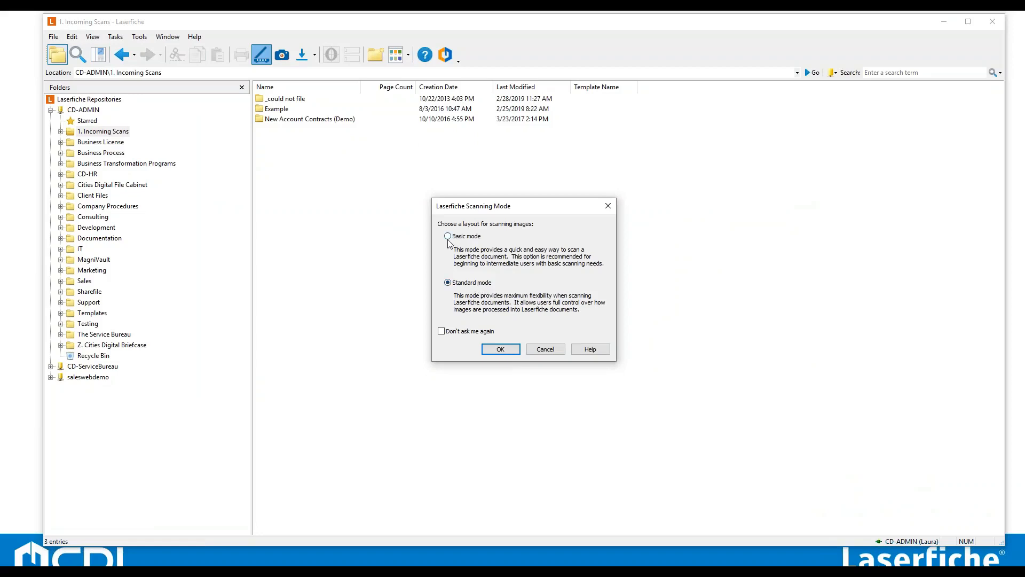
pyautogui.click(441, 331)
pyautogui.click(492, 353)
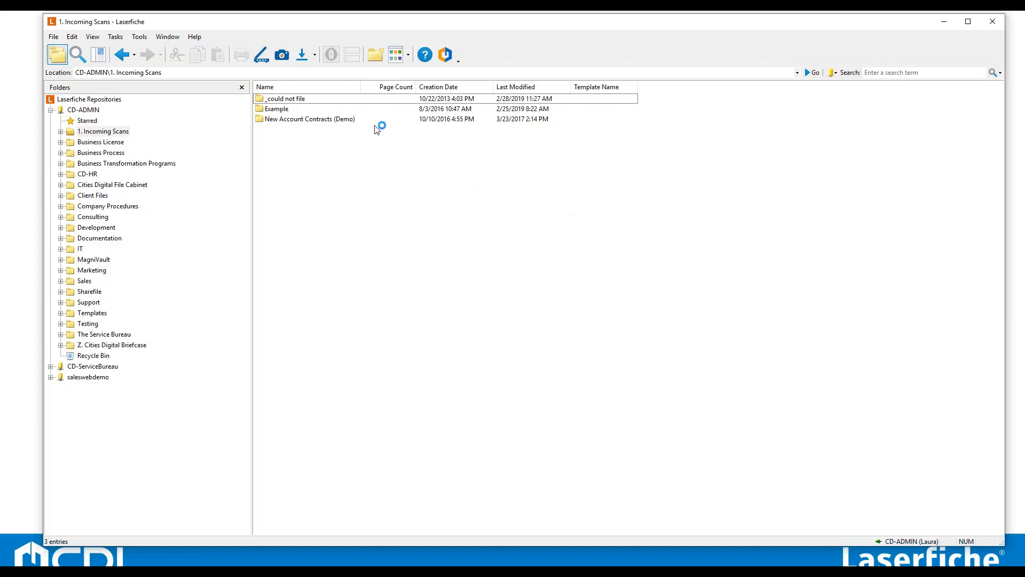
# Open the client options to review the prompt confirmation settings, then cancel the dialog.
pyautogui.click(139, 38)
pyautogui.click(161, 51)
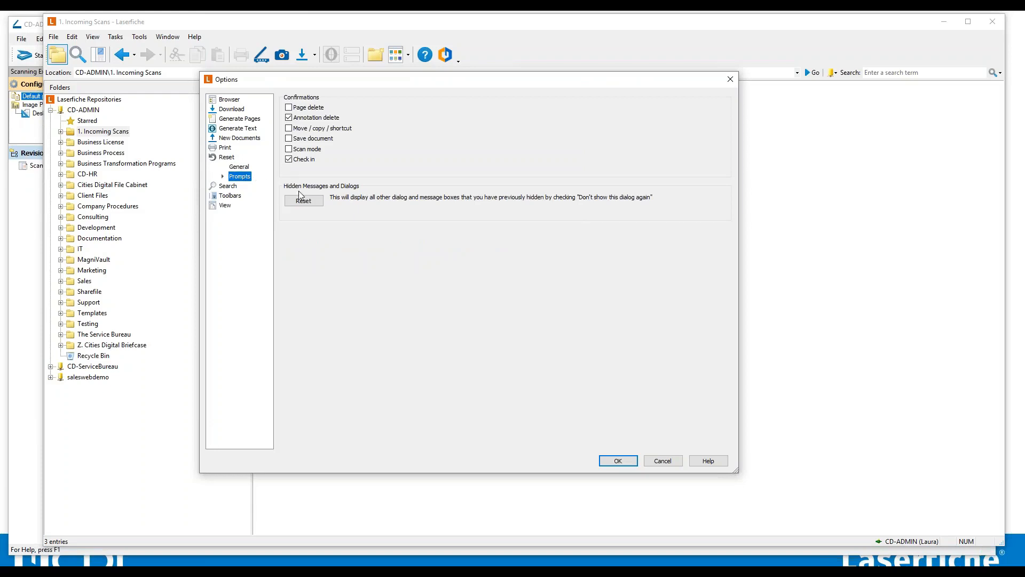
pyautogui.click(679, 463)
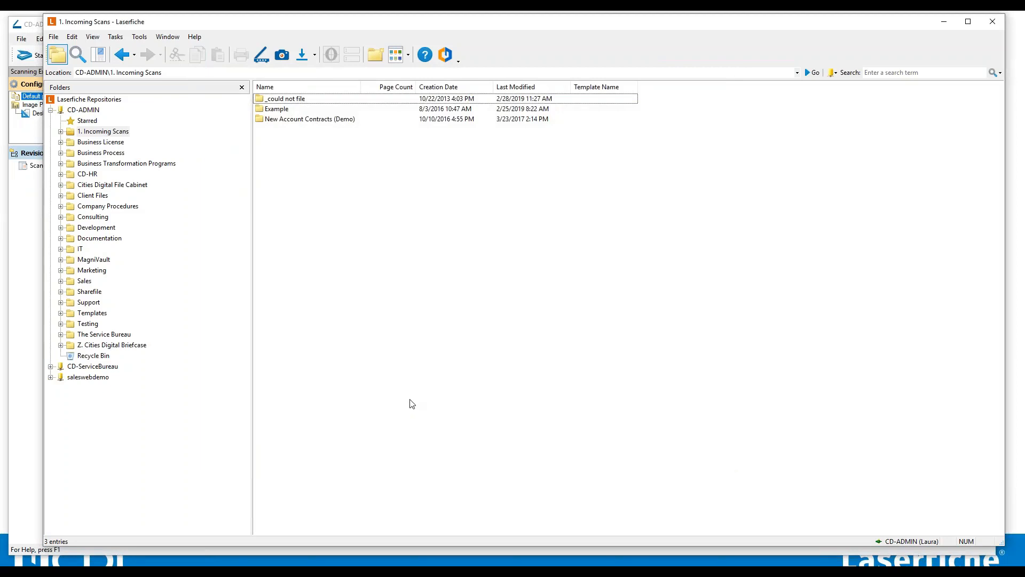
# Switch to Laserfiche Scanning and review the keyboard shortcuts assigned to Action and Edit commands, then close the shortcut dialog.
pyautogui.click(27, 256)
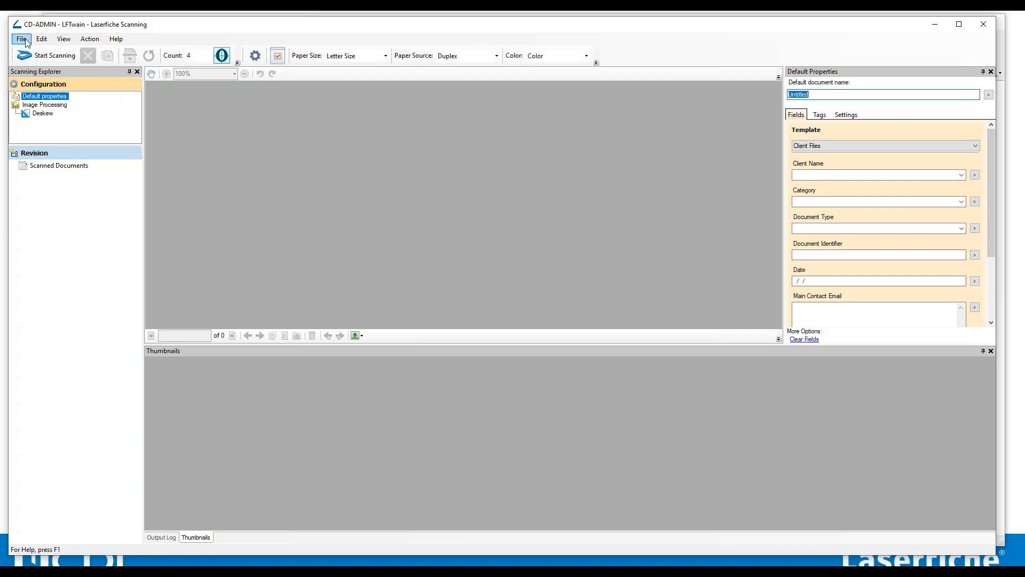
pyautogui.click(26, 41)
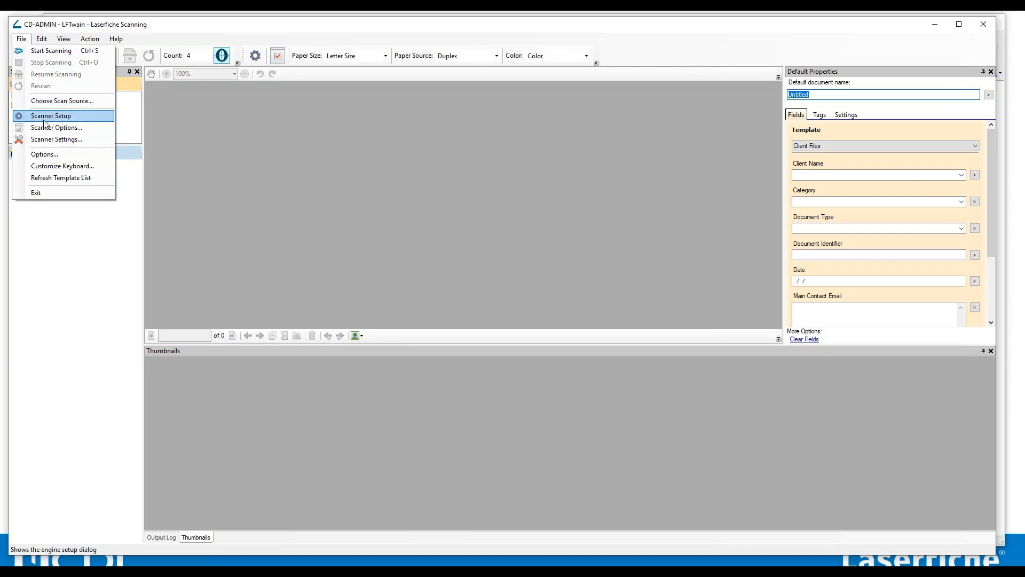
pyautogui.click(61, 166)
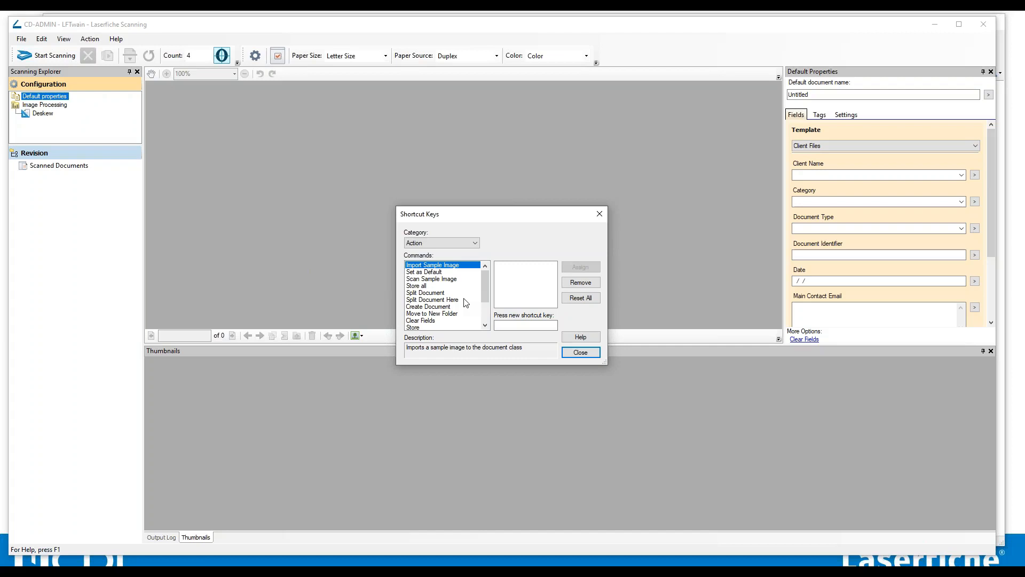
pyautogui.click(434, 273)
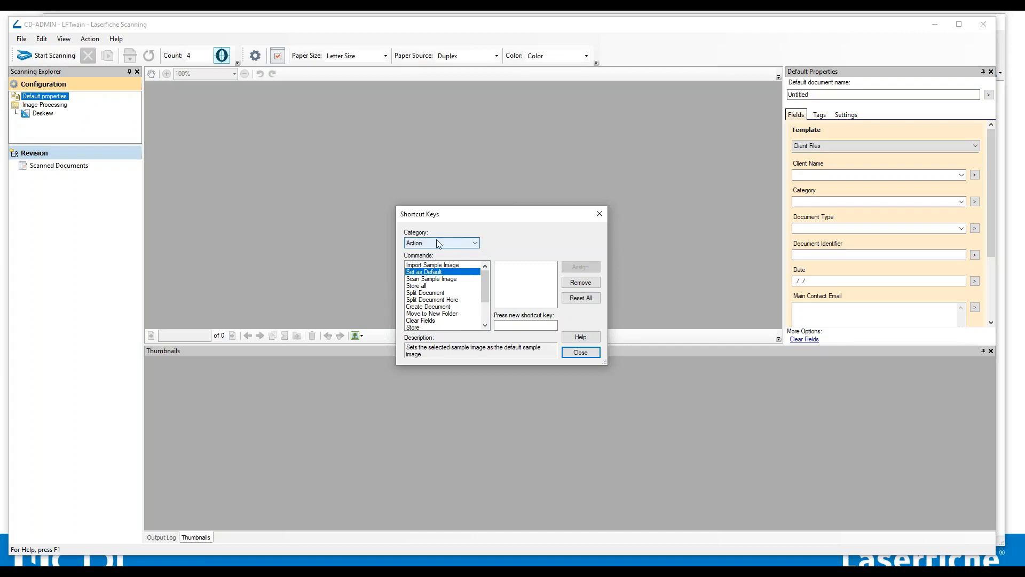
pyautogui.click(425, 293)
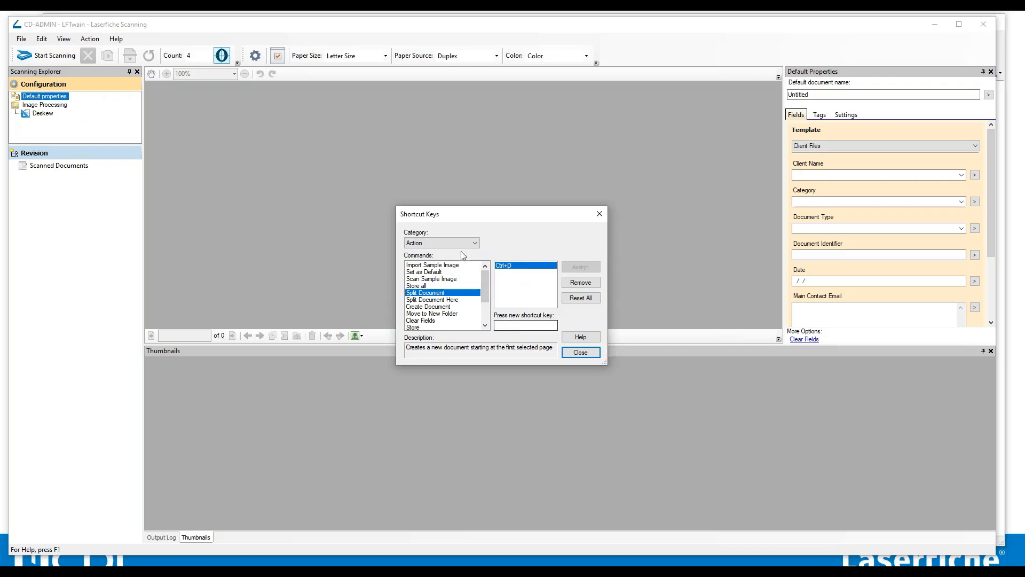
pyautogui.click(440, 242)
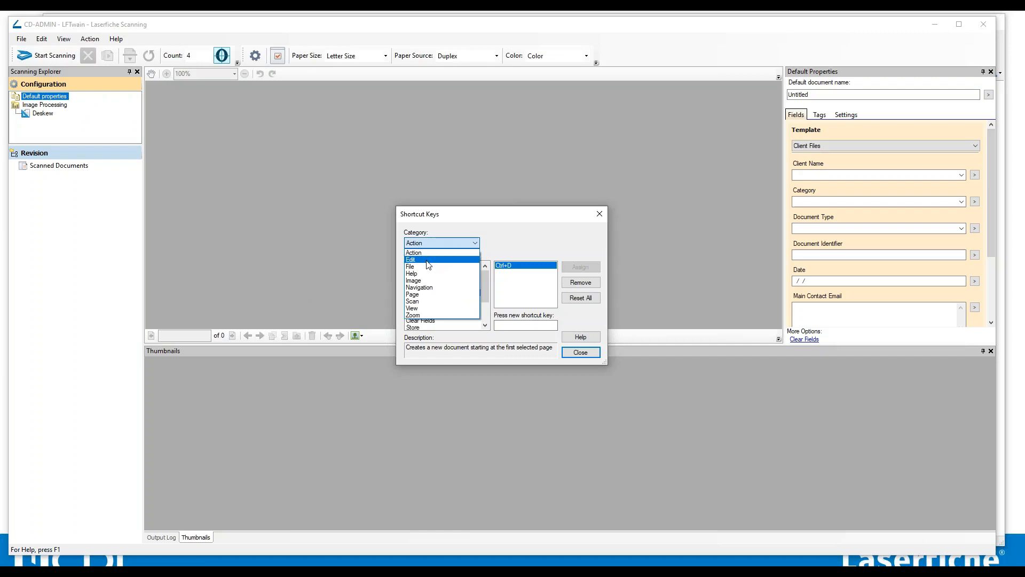
pyautogui.click(428, 260)
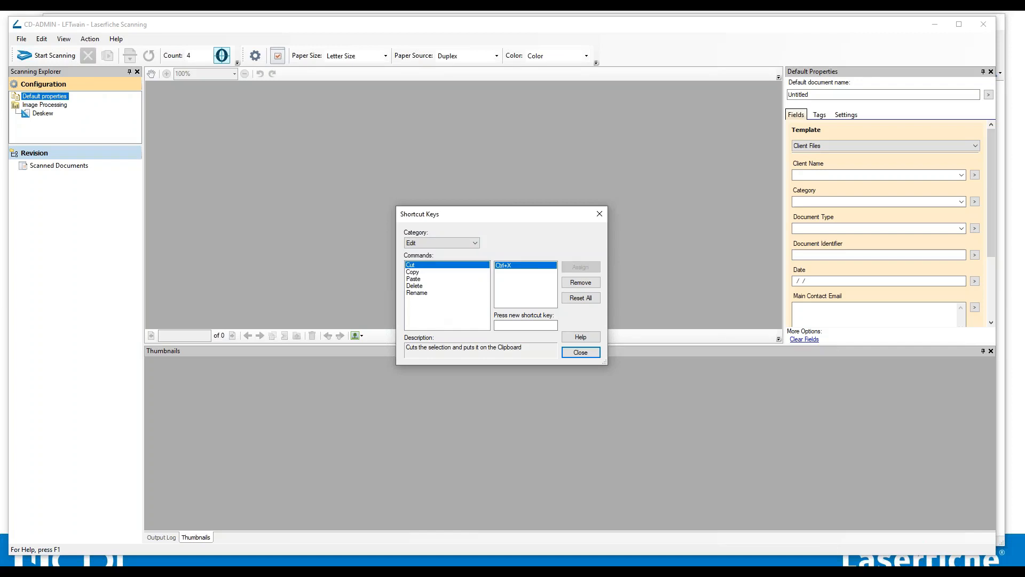
pyautogui.click(580, 353)
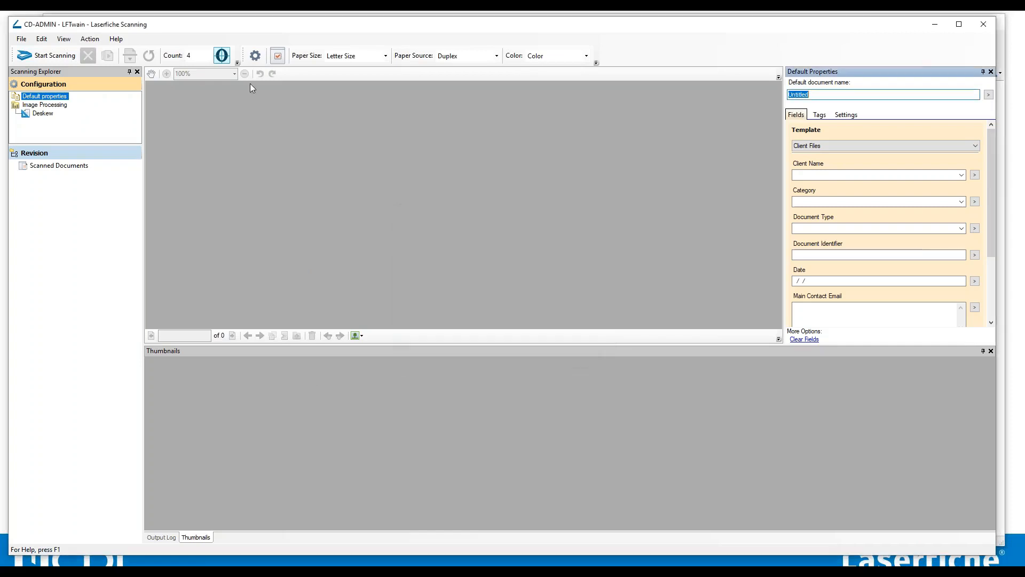
pyautogui.click(22, 40)
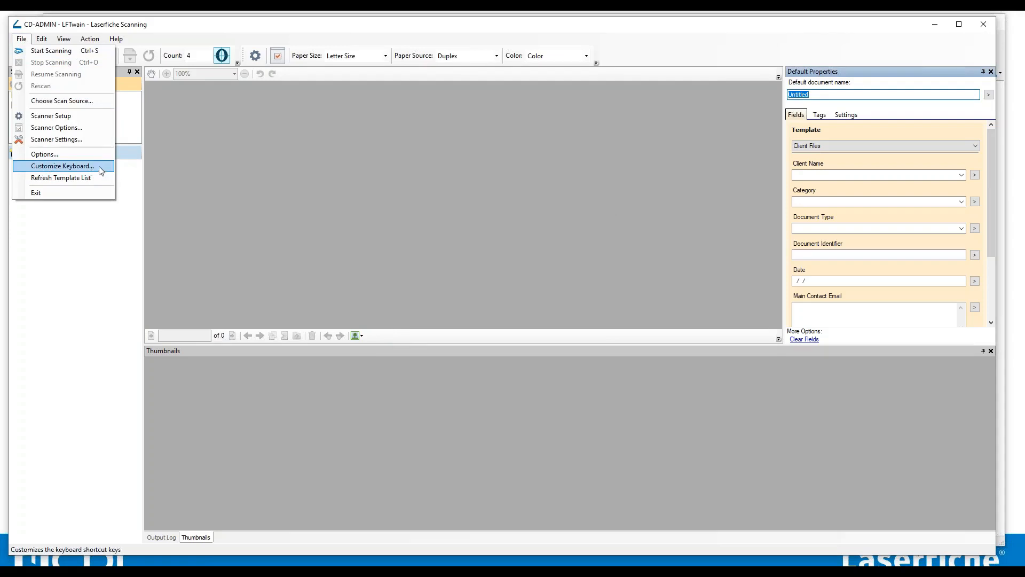
pyautogui.click(204, 188)
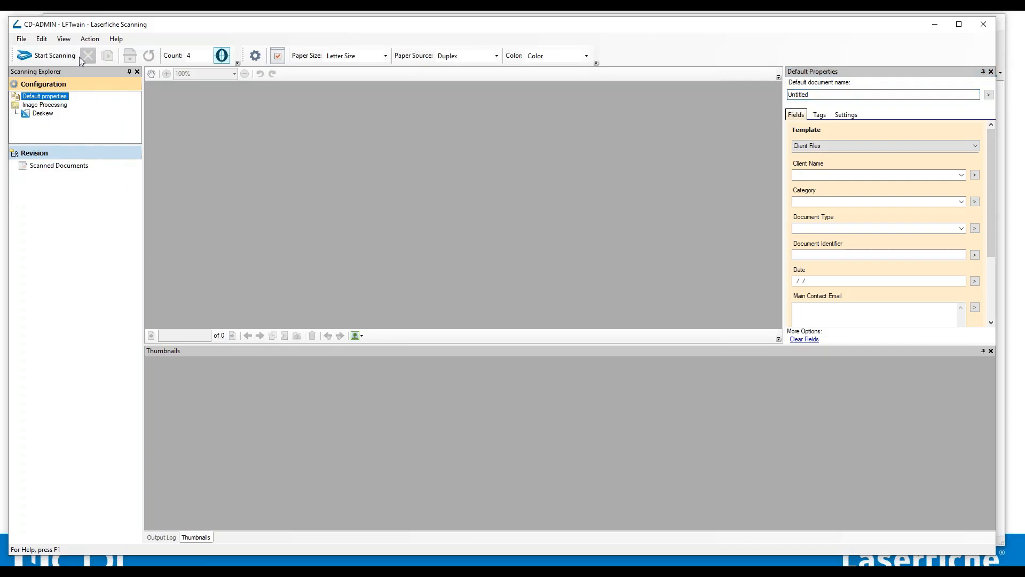
pyautogui.click(41, 39)
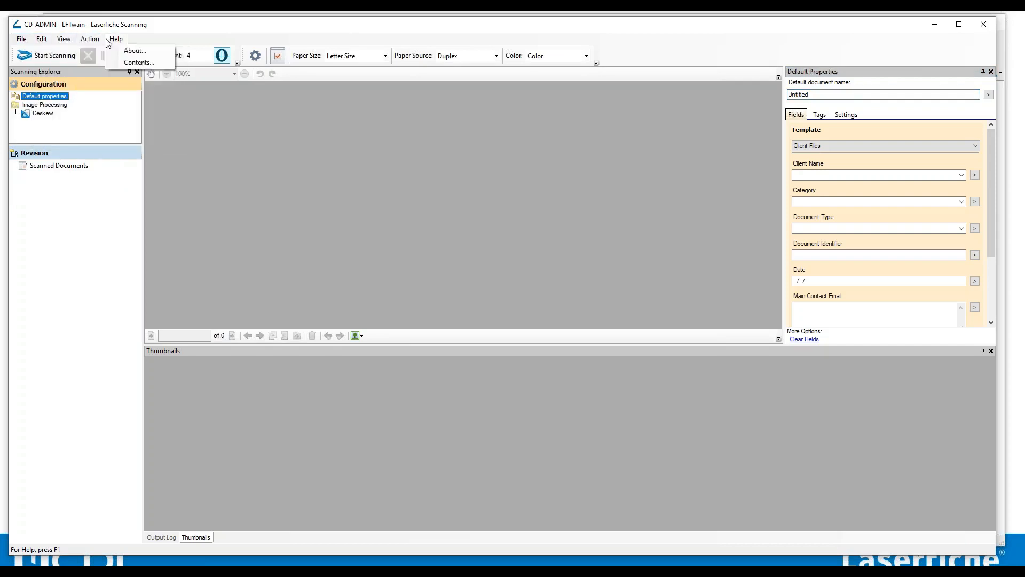
pyautogui.moveTo(51, 43)
pyautogui.click(236, 139)
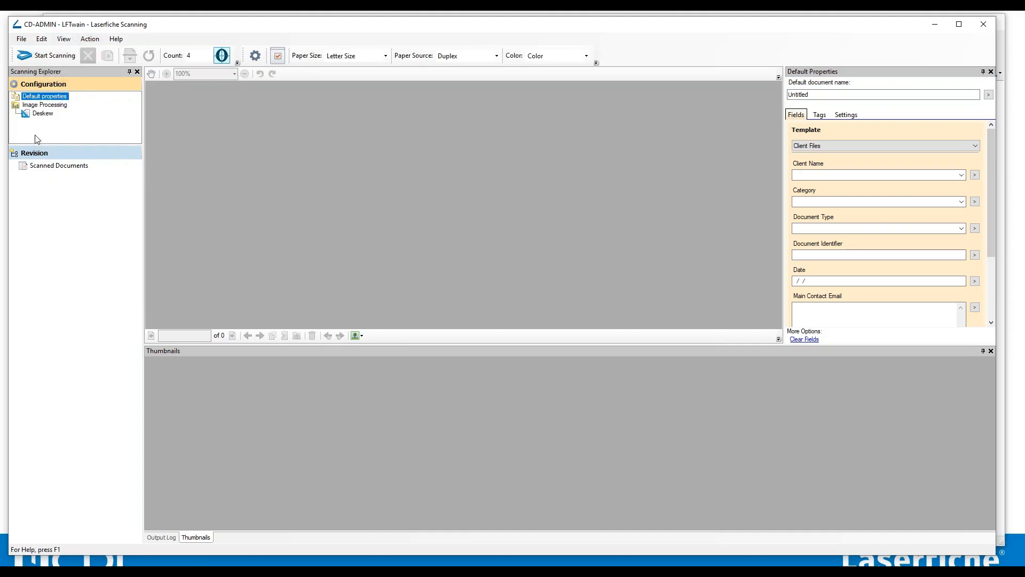
# Add the Invert enhancement to the Image Processing configuration.
pyautogui.click(42, 100)
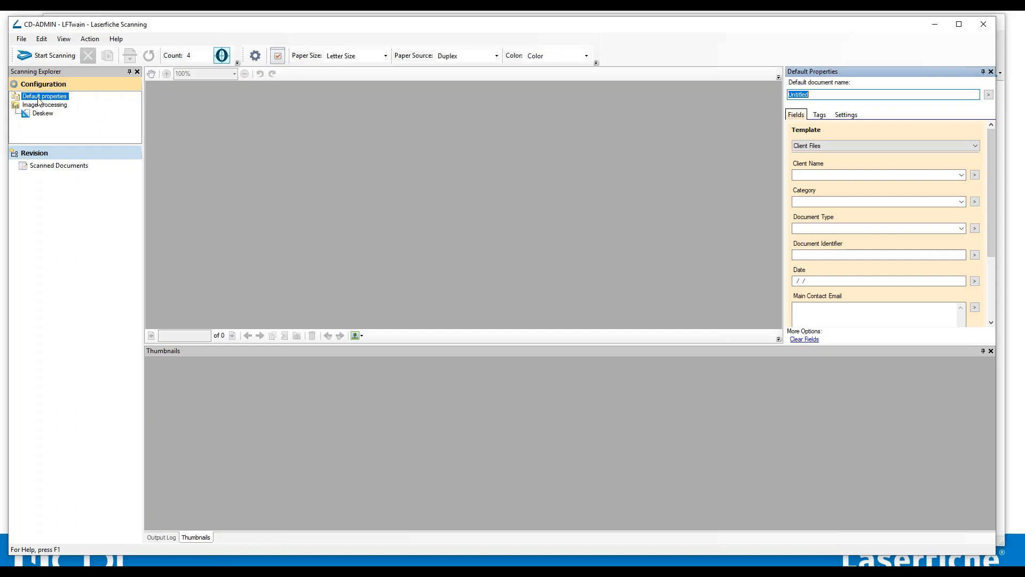
pyautogui.click(49, 105)
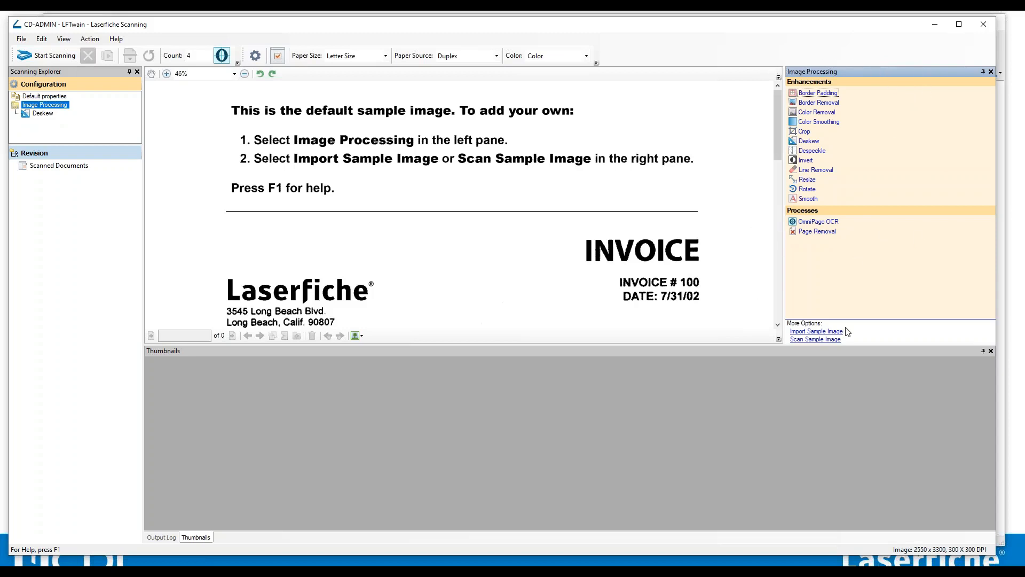
pyautogui.moveTo(862, 403); pyautogui.dragTo(863, 414)
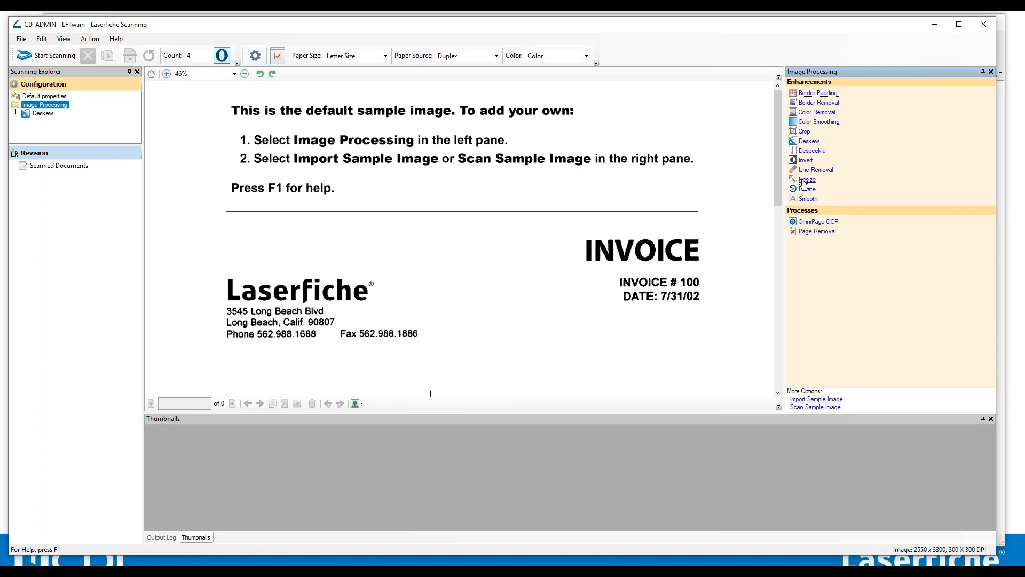
pyautogui.click(835, 92)
pyautogui.click(807, 161)
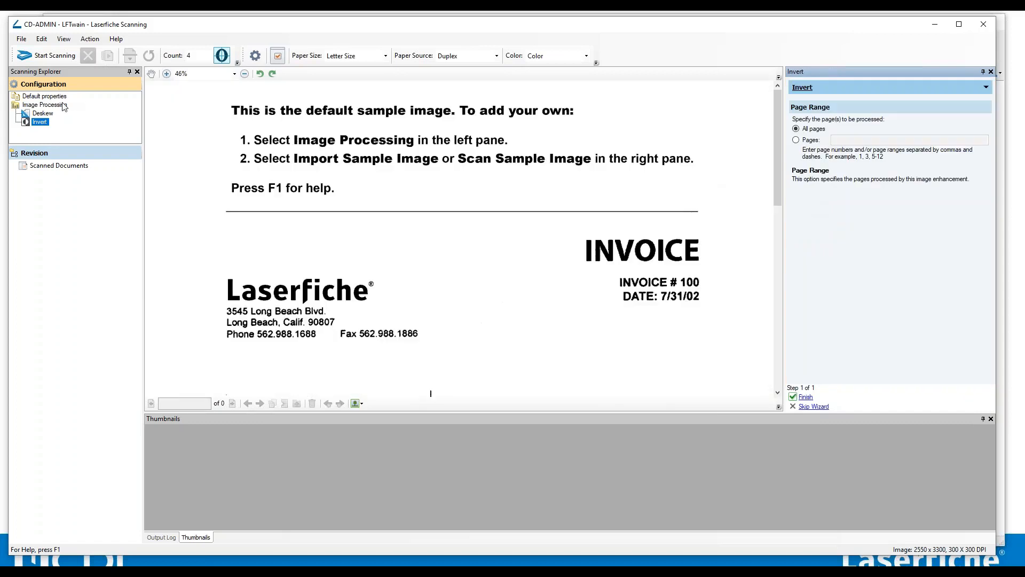
# Add the OmniPage OCR process to the Image Processing configuration.
pyautogui.click(63, 106)
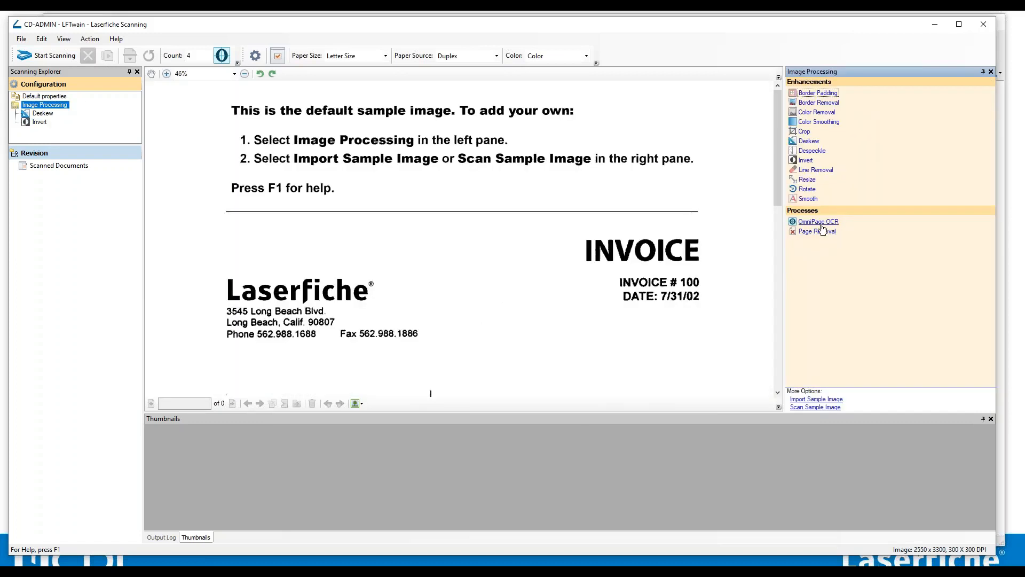
pyautogui.click(821, 223)
pyautogui.click(56, 106)
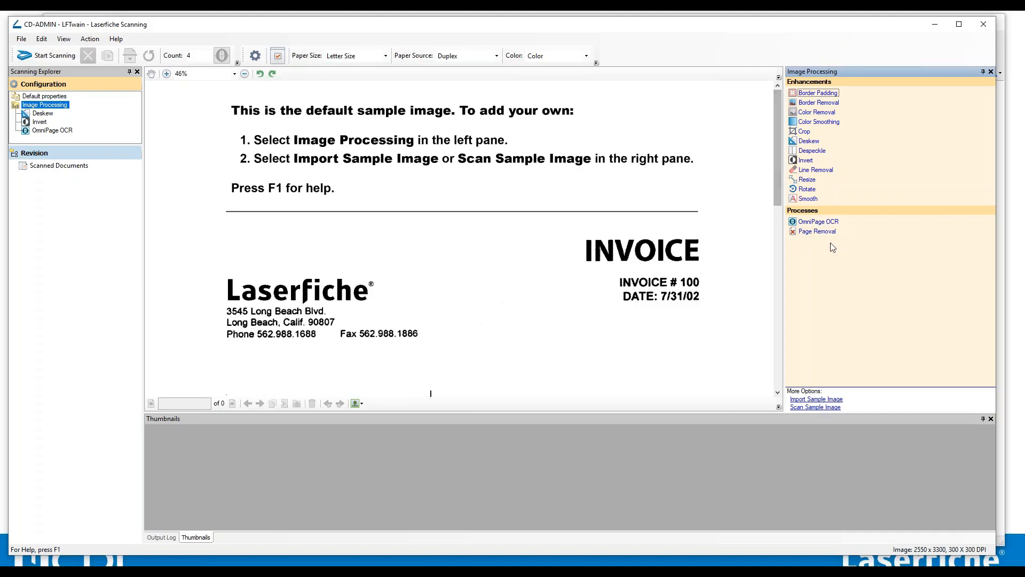
# Move the Deskew enhancement below Invert in the Image Processing list.
pyautogui.moveTo(42, 113); pyautogui.dragTo(44, 126)
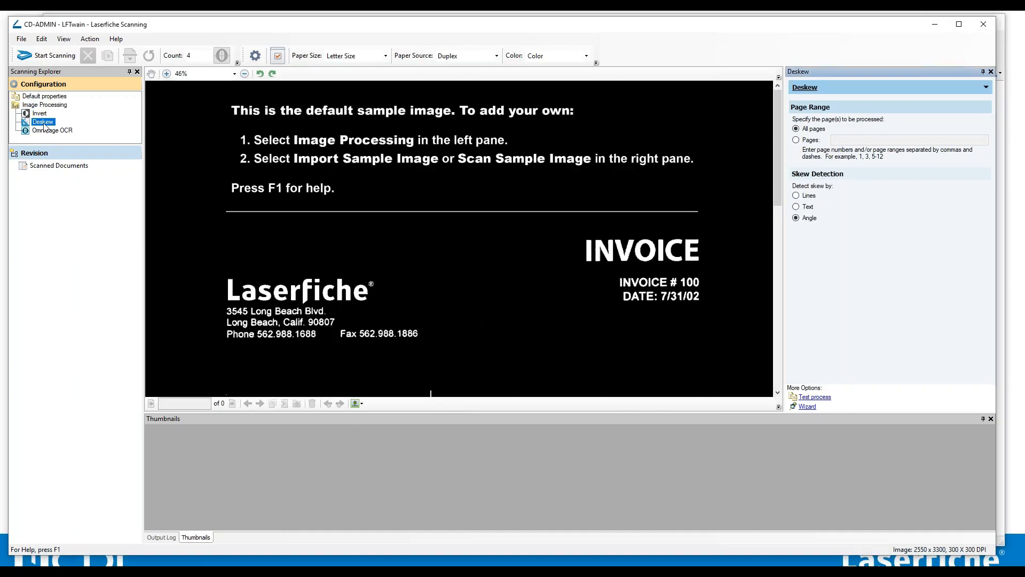
pyautogui.click(43, 106)
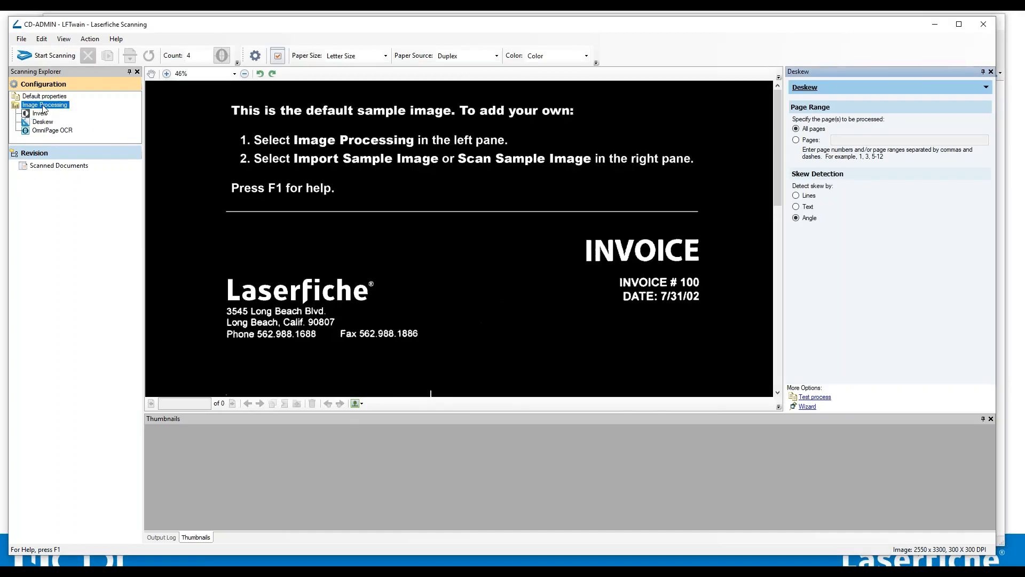
# Delete the Invert enhancement from the Image Processing configuration, confirming the deletion.
pyautogui.click(40, 114)
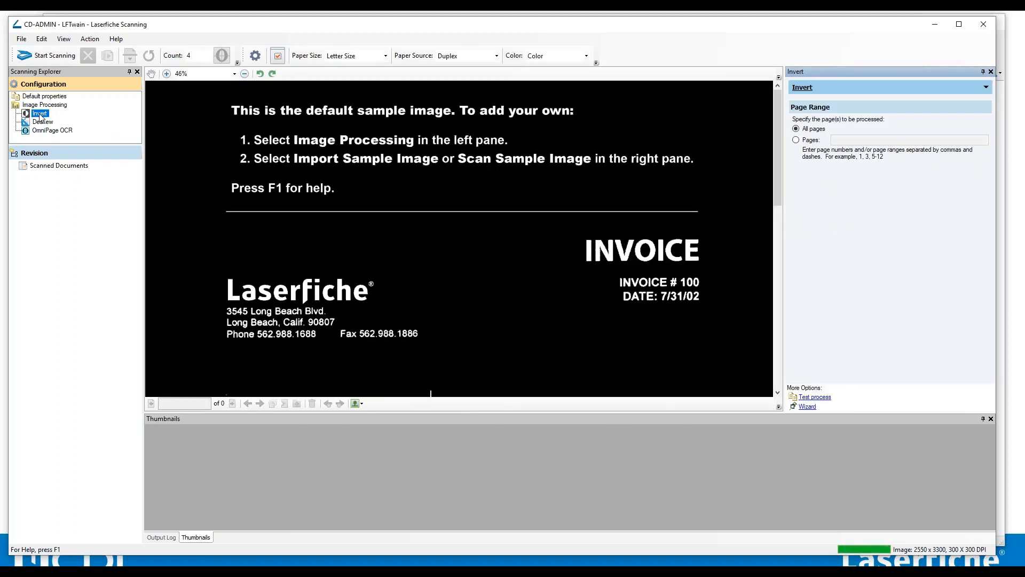
pyautogui.rightClick(41, 115)
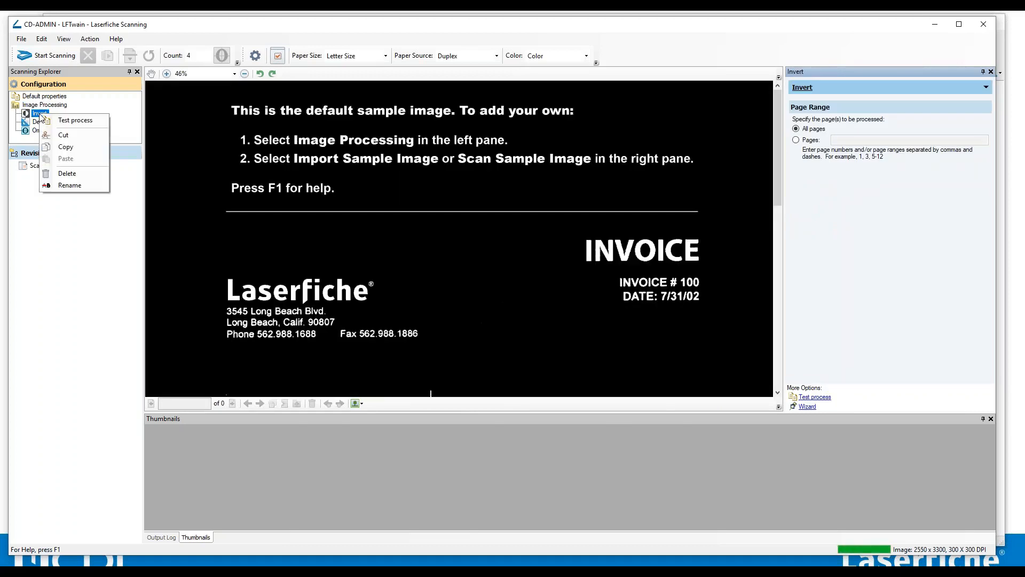
pyautogui.click(68, 175)
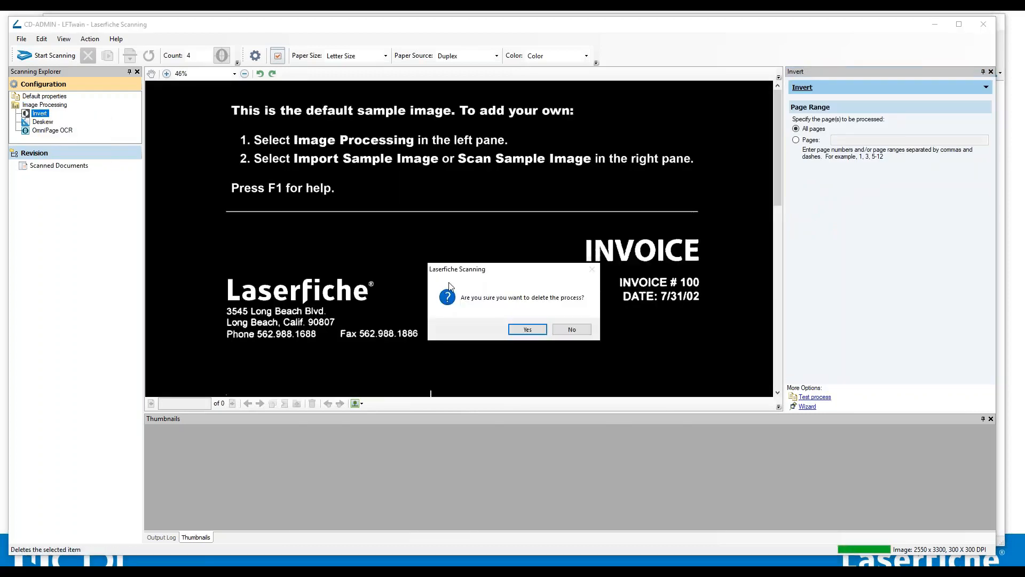
pyautogui.click(533, 329)
# Add the Border Padding enhancement to the Image Processing configuration.
pyautogui.click(48, 97)
pyautogui.click(47, 105)
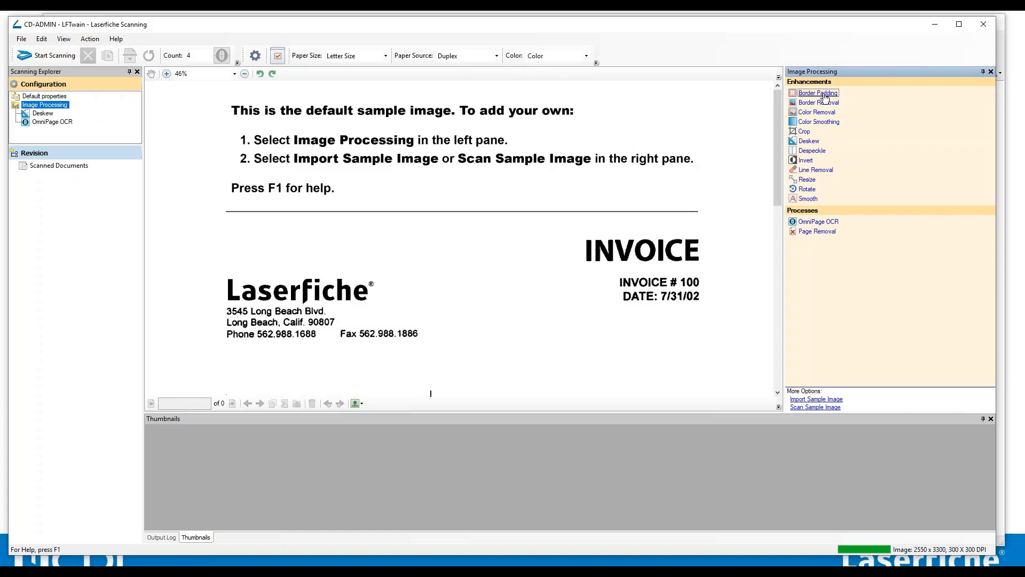
pyautogui.scroll(-2, 498, 181)
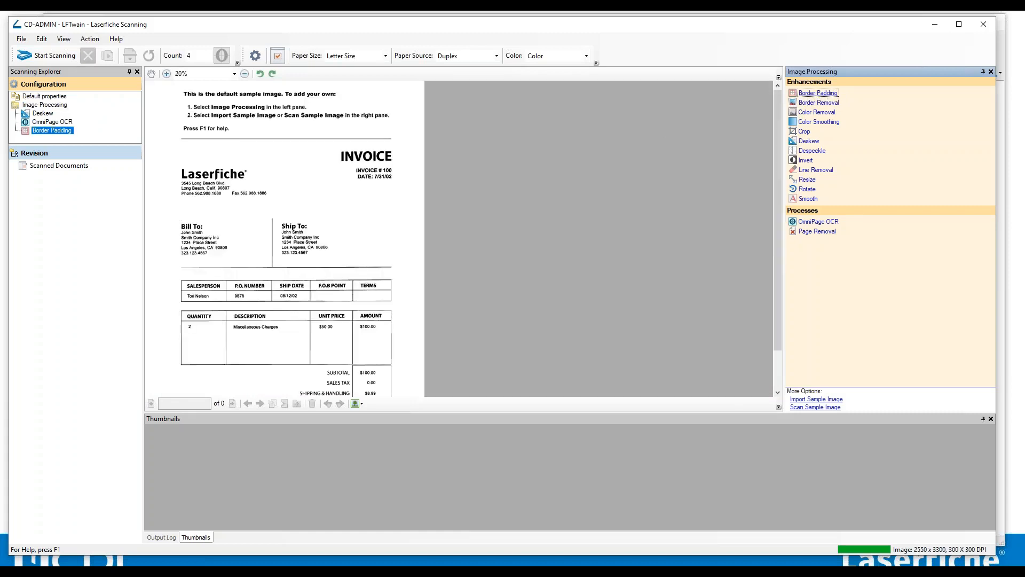
pyautogui.click(830, 99)
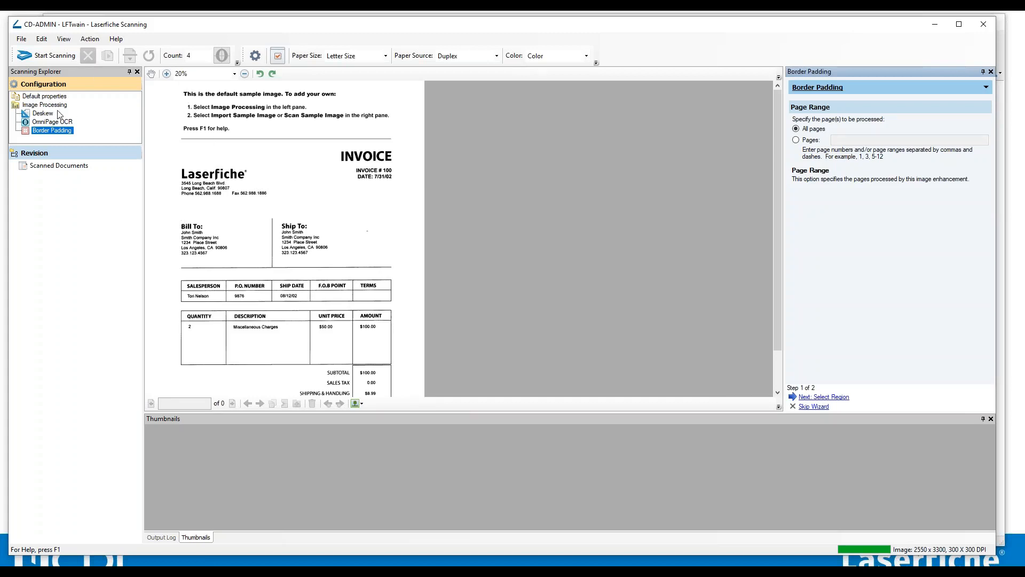
# Add the Despeckle enhancement to the Image Processing configuration.
pyautogui.click(44, 96)
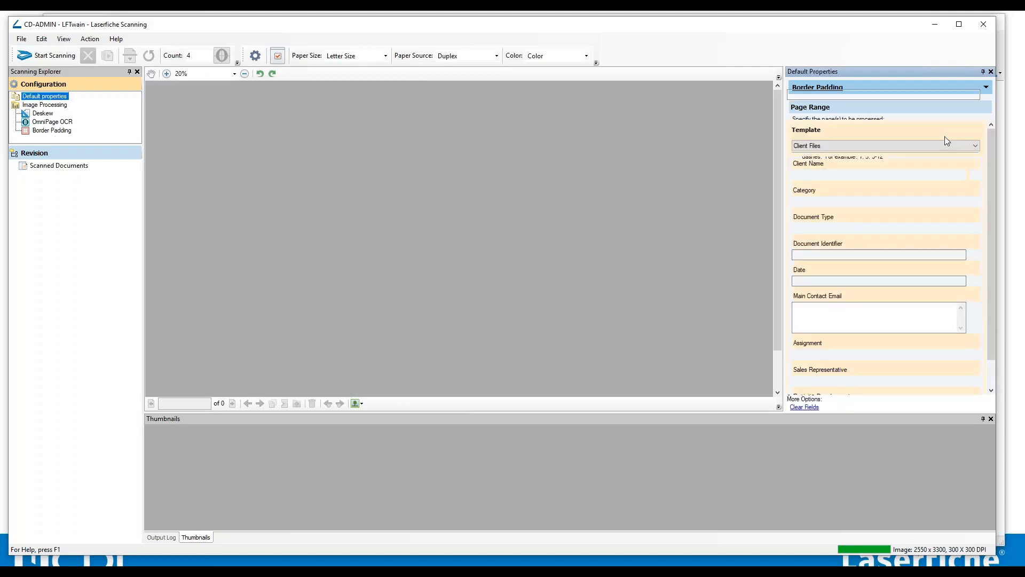
pyautogui.click(53, 105)
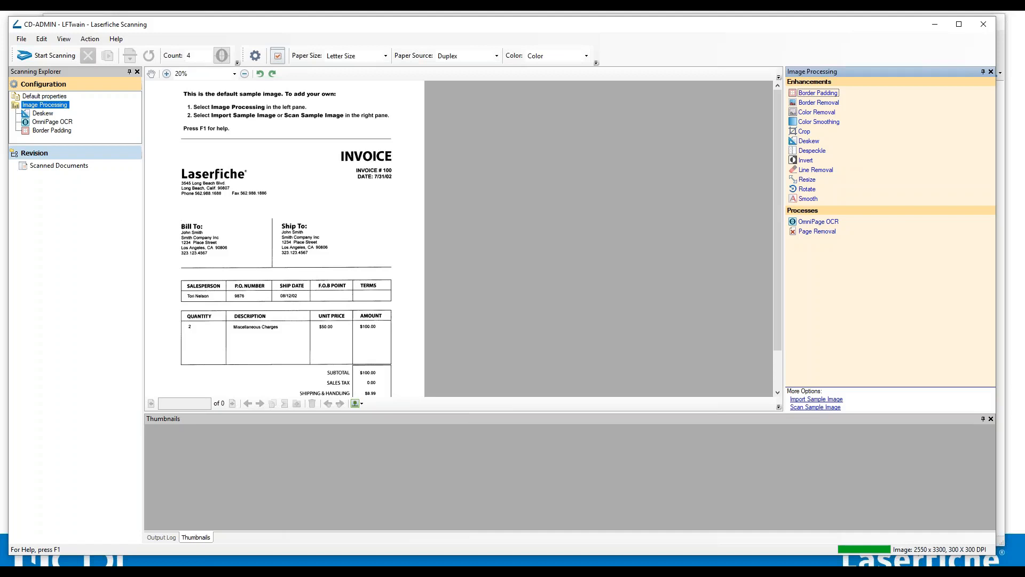
pyautogui.click(824, 153)
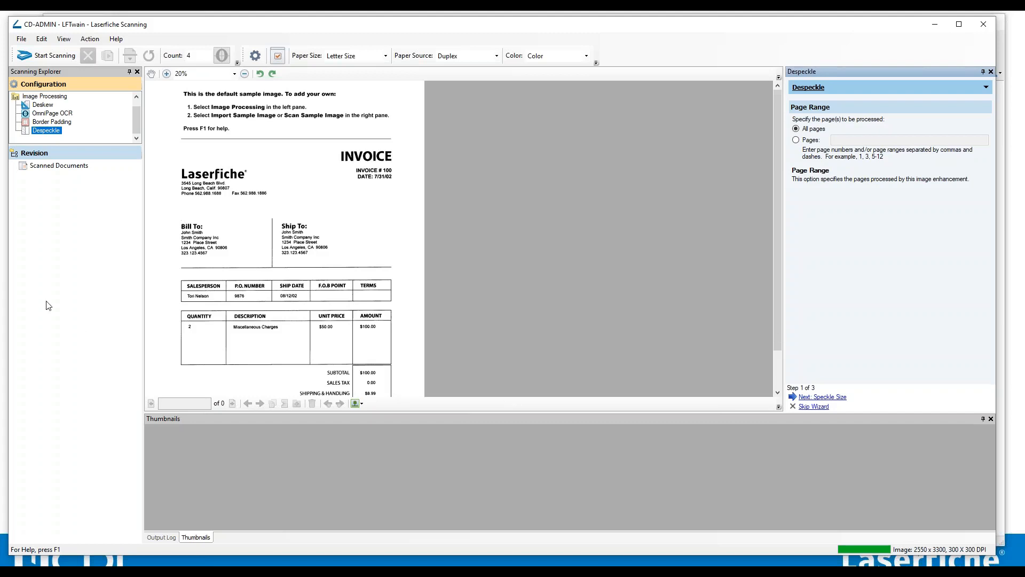
pyautogui.click(48, 97)
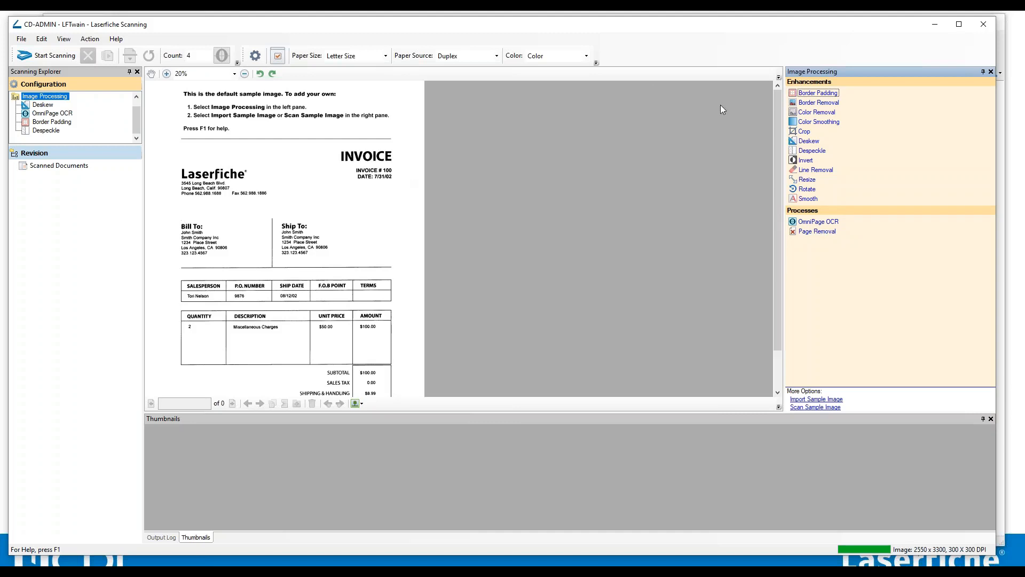
# Add a new Deskew enhancement that detects skew by Text, finishing its wizard.
pyautogui.click(809, 141)
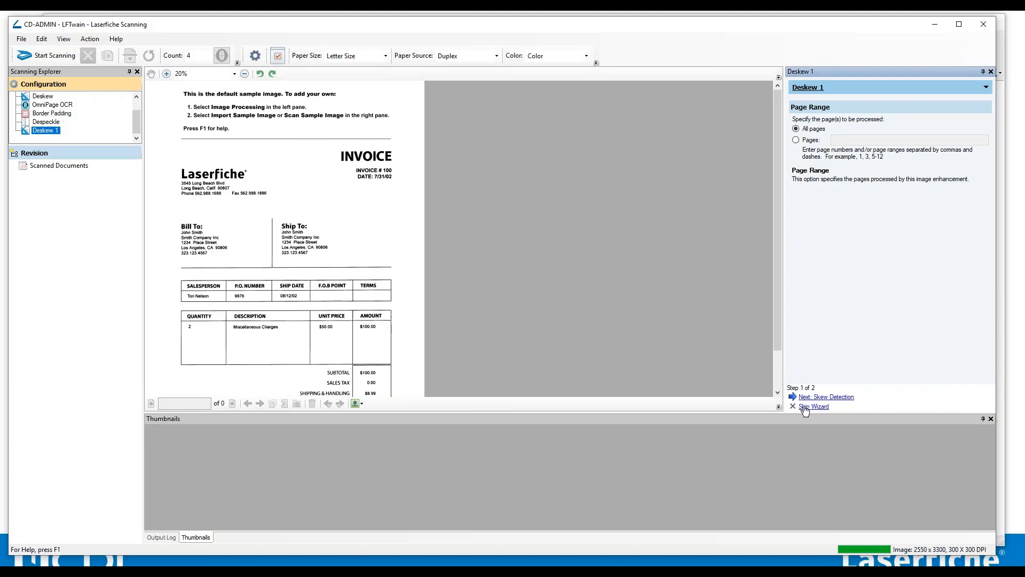
pyautogui.click(828, 397)
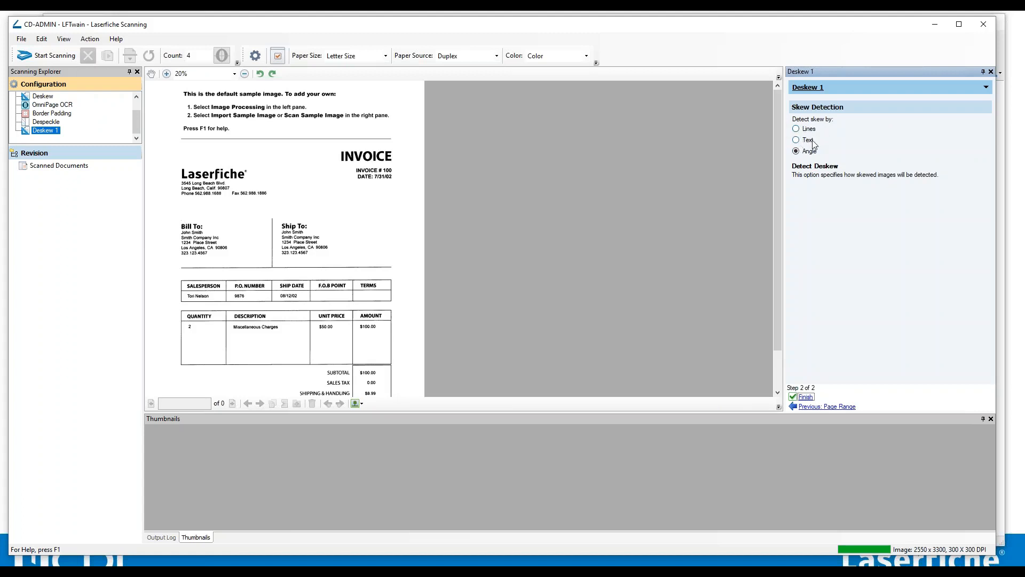
pyautogui.click(796, 141)
pyautogui.click(806, 406)
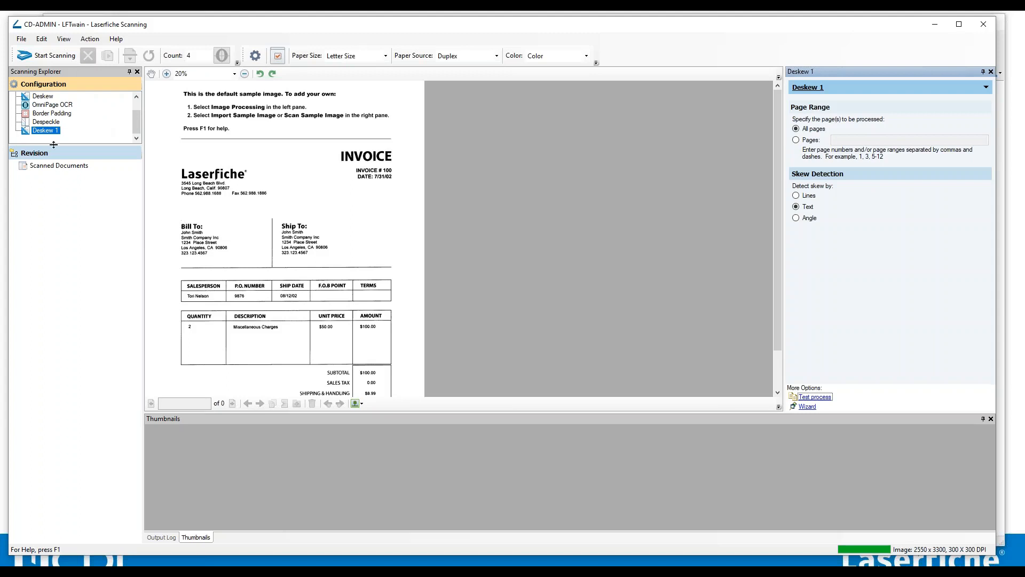
# Delete the original Deskew enhancement and the OmniPage OCR process from Image Processing, confirming each deletion.
pyautogui.moveTo(104, 144); pyautogui.dragTo(97, 299)
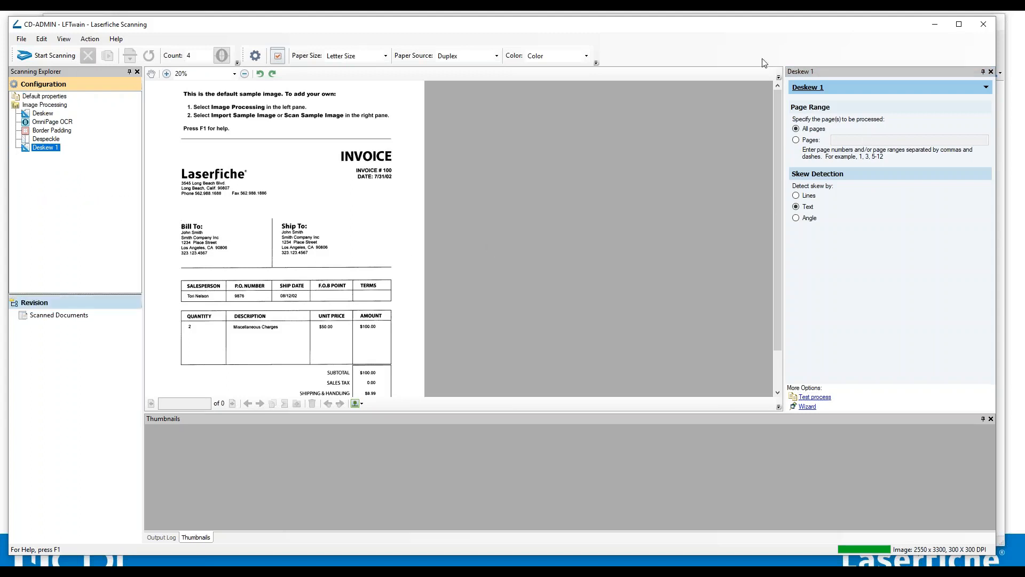
pyautogui.click(57, 105)
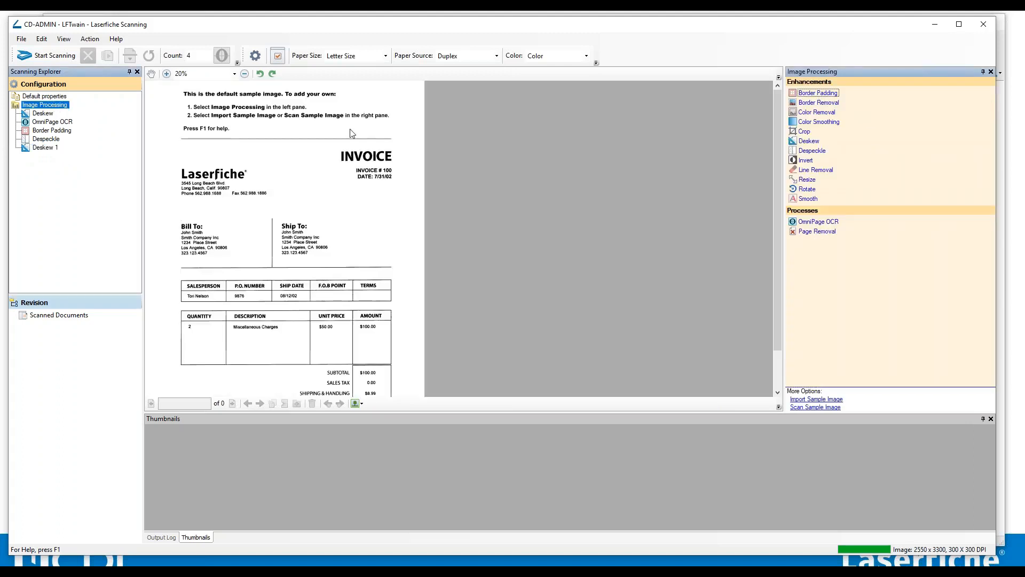
pyautogui.rightClick(44, 115)
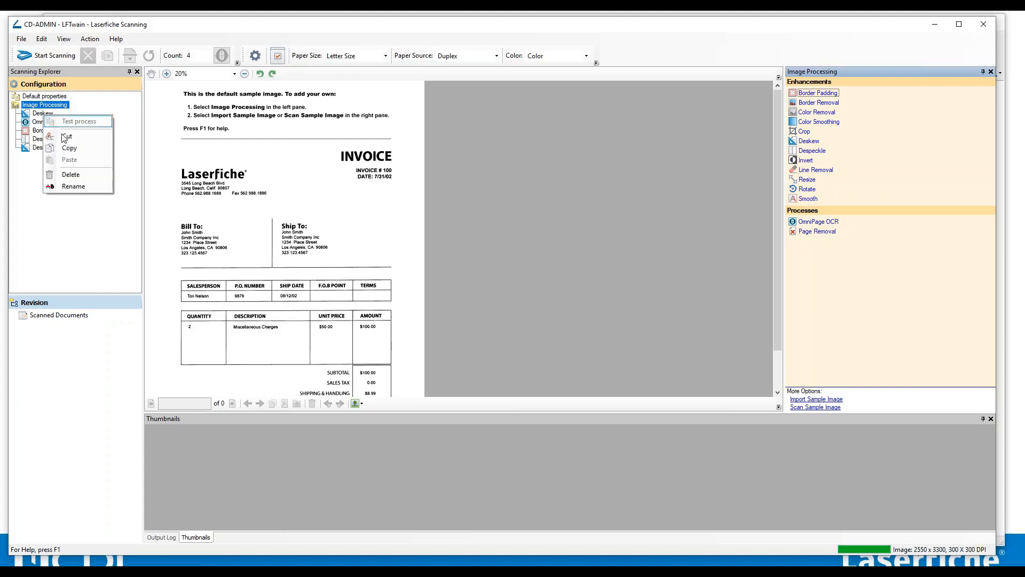
pyautogui.click(71, 176)
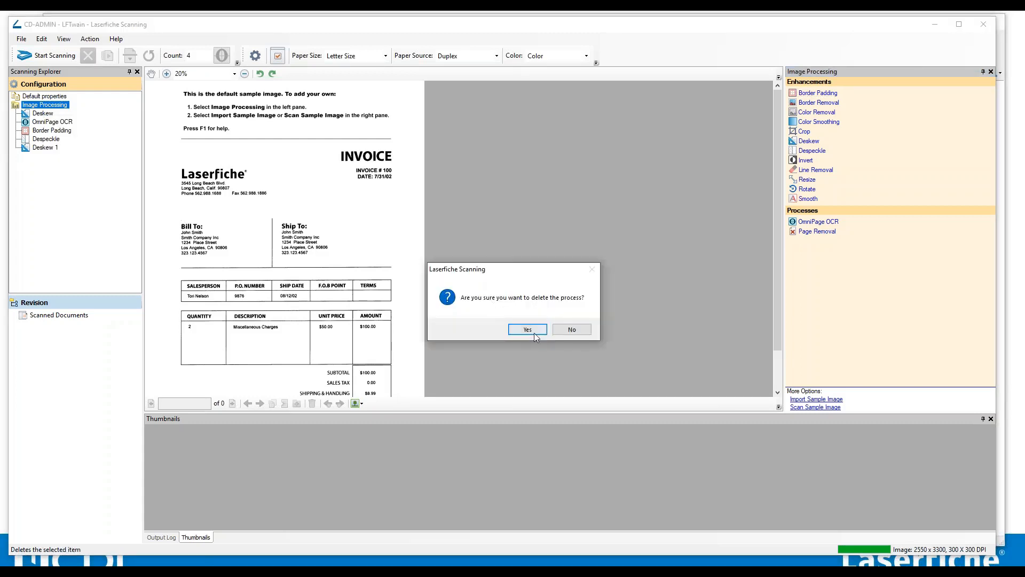
pyautogui.click(527, 330)
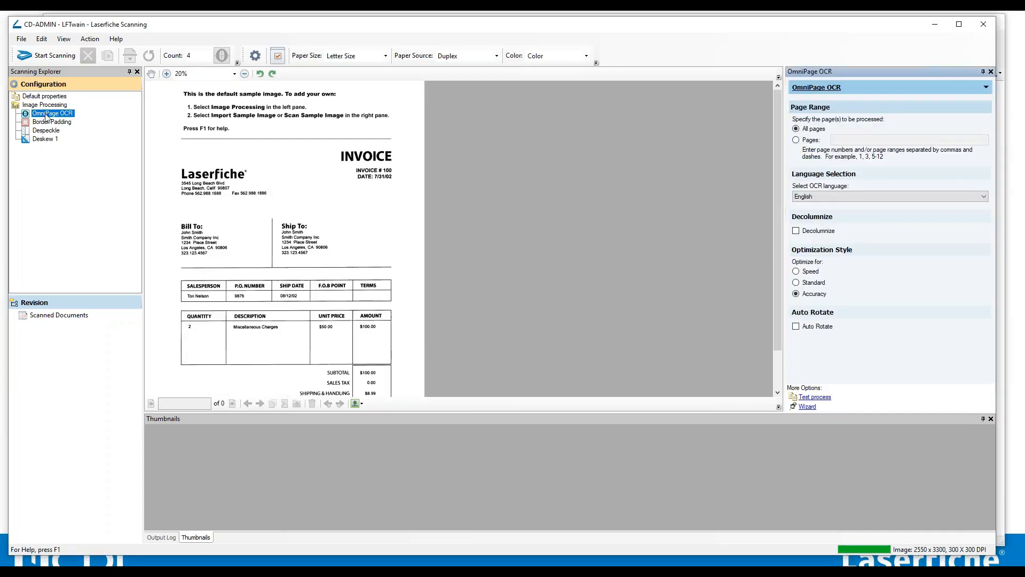
pyautogui.rightClick(46, 114)
pyautogui.click(79, 178)
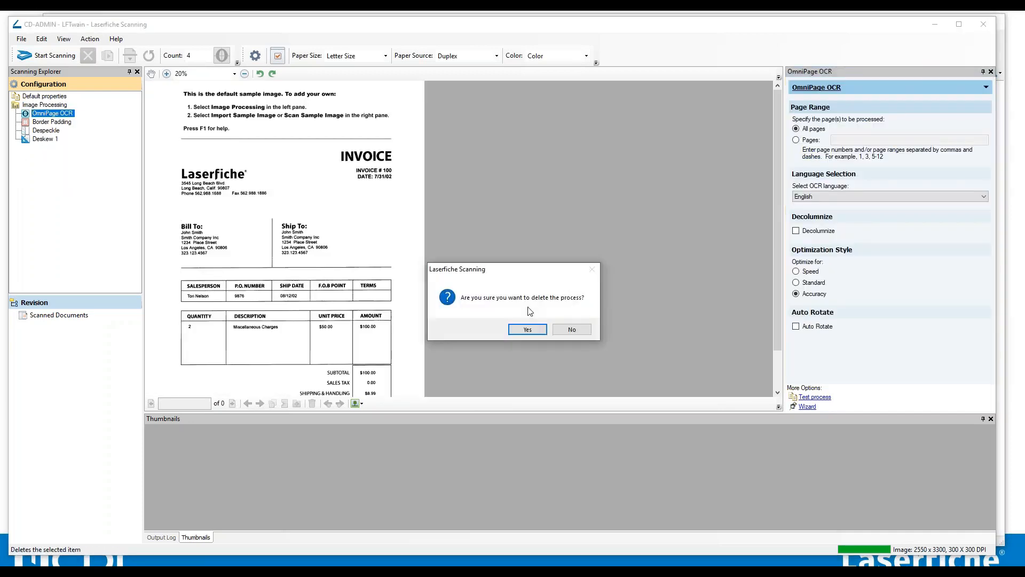
pyautogui.click(525, 327)
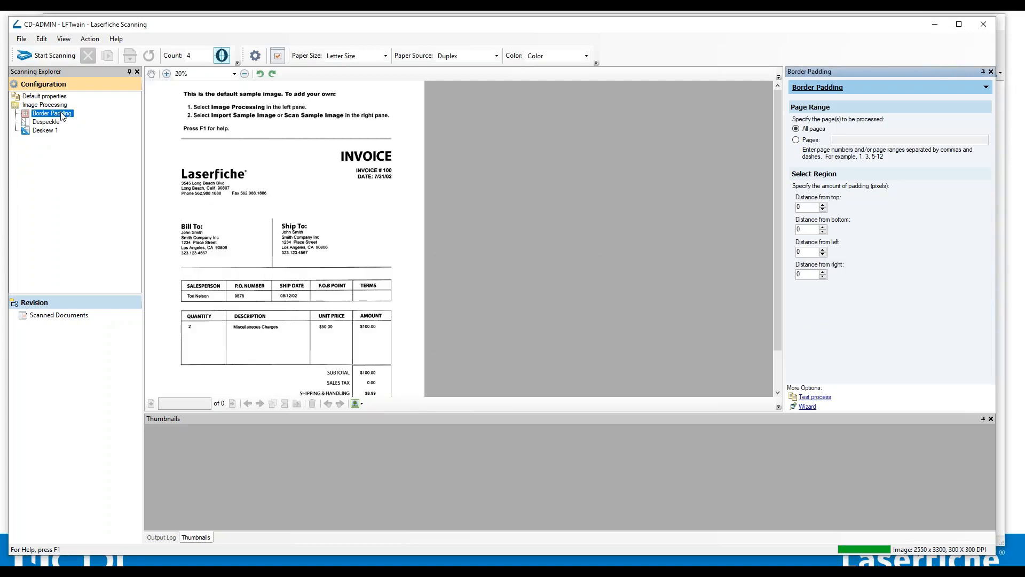
# Delete the Border Padding and Despeckle enhancements, confirming each deletion, leaving only Deskew 1.
pyautogui.rightClick(60, 118)
pyautogui.click(105, 176)
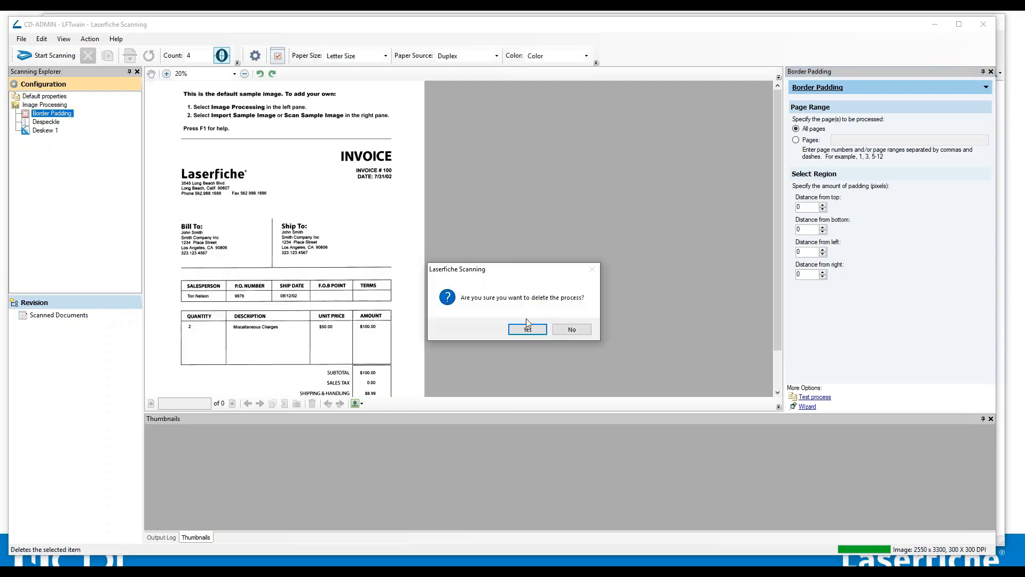
pyautogui.click(540, 330)
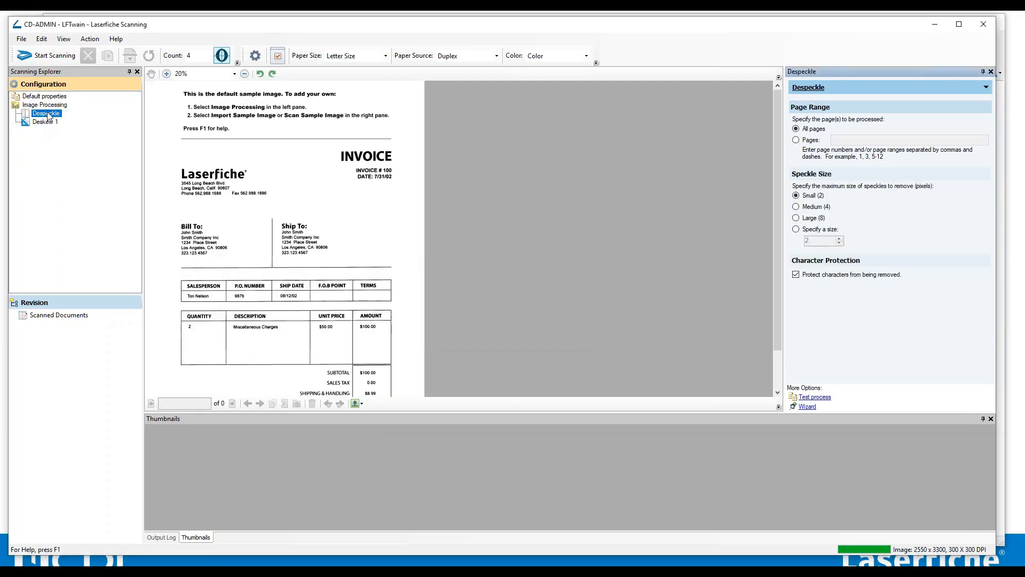
pyautogui.rightClick(52, 117)
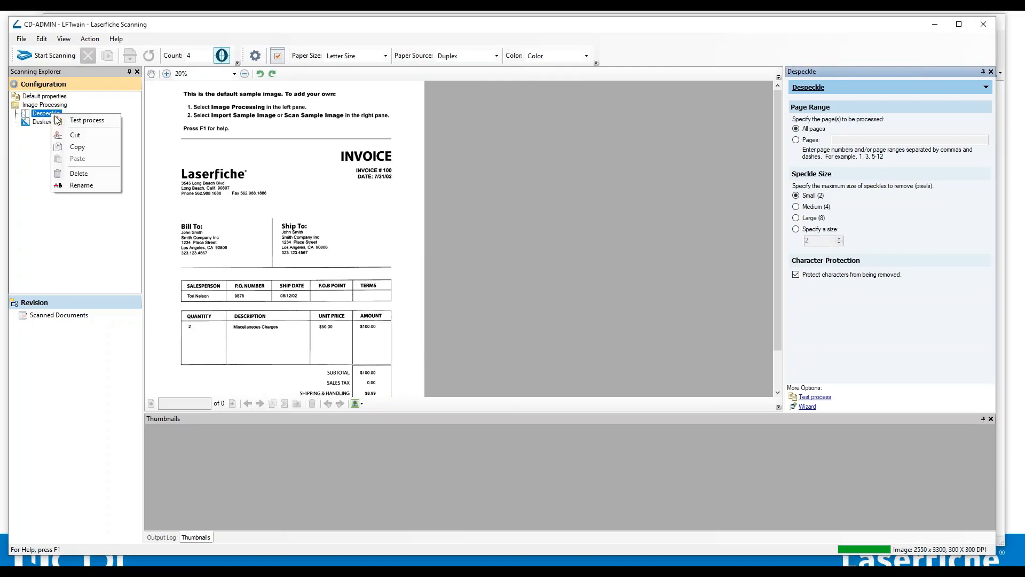
pyautogui.click(91, 177)
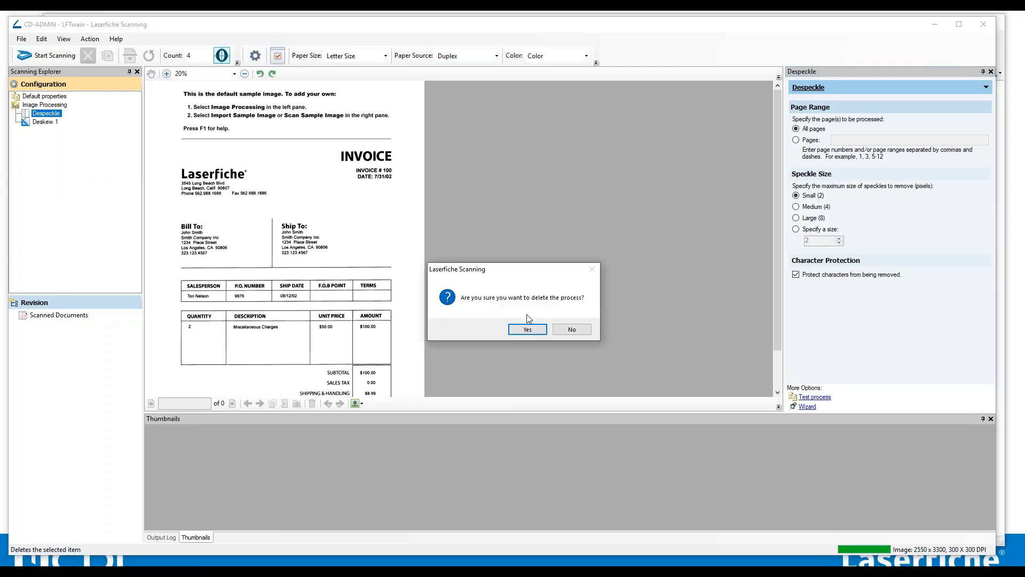
pyautogui.click(523, 330)
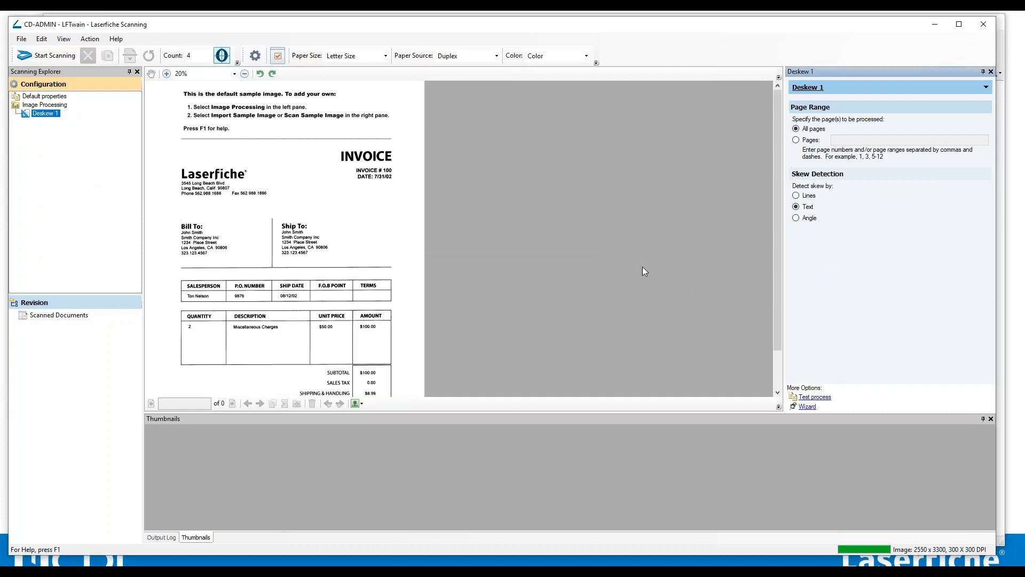
# Start scanning documents with the current configuration.
pyautogui.click(48, 55)
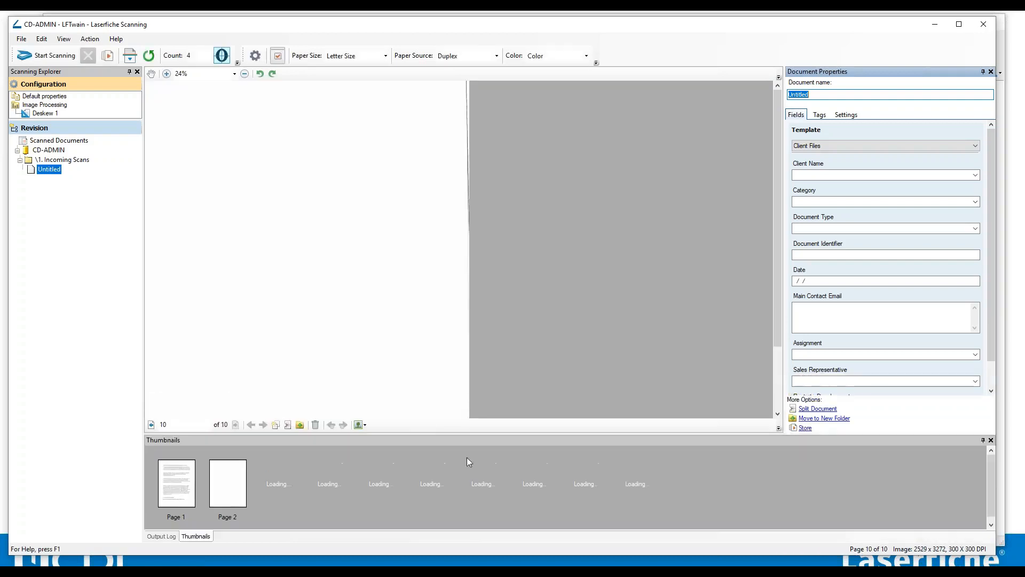
# Review the available paper size, paper source and color options for scanning.
pyautogui.click(385, 56)
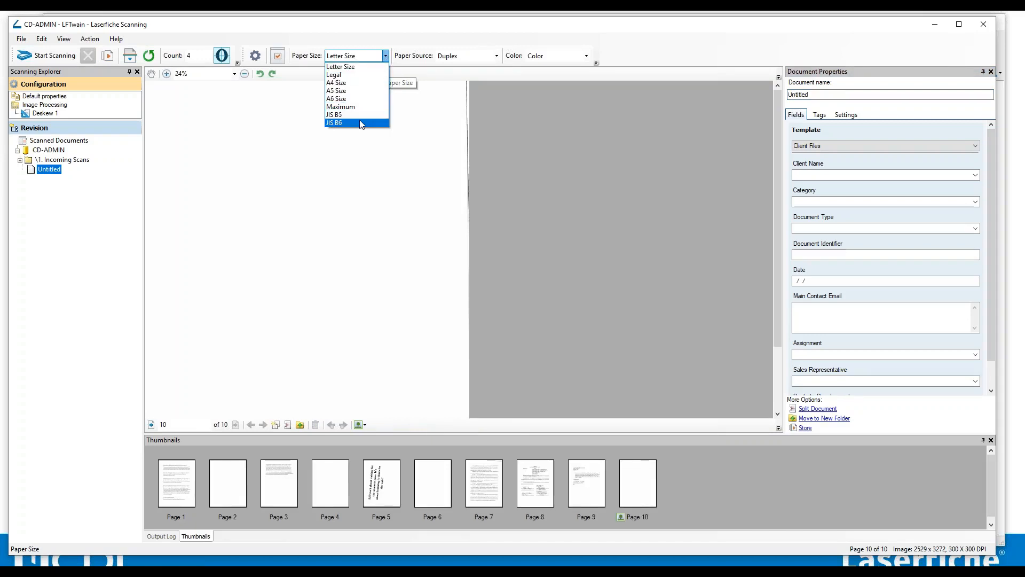
pyautogui.click(367, 67)
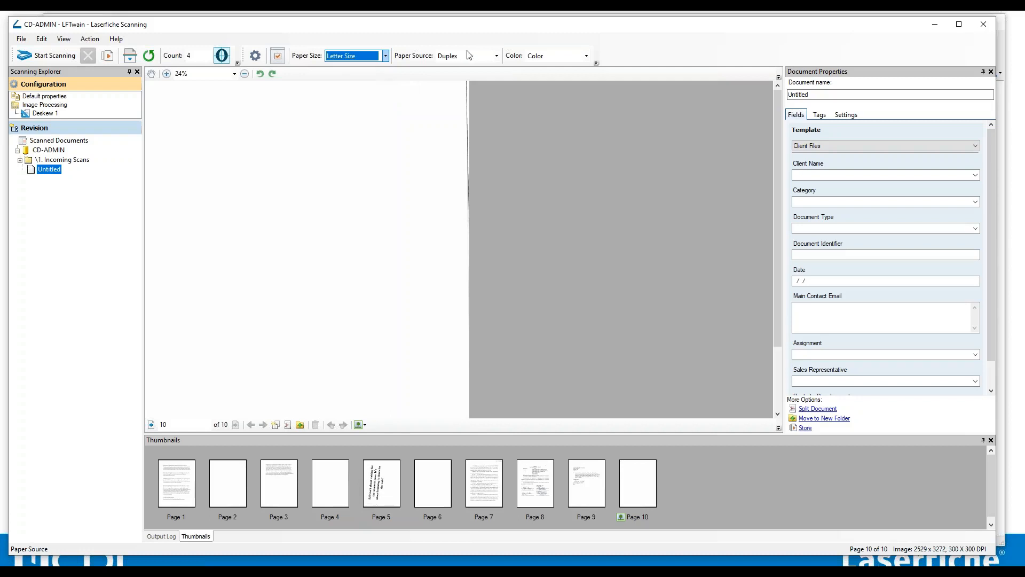
pyautogui.click(496, 55)
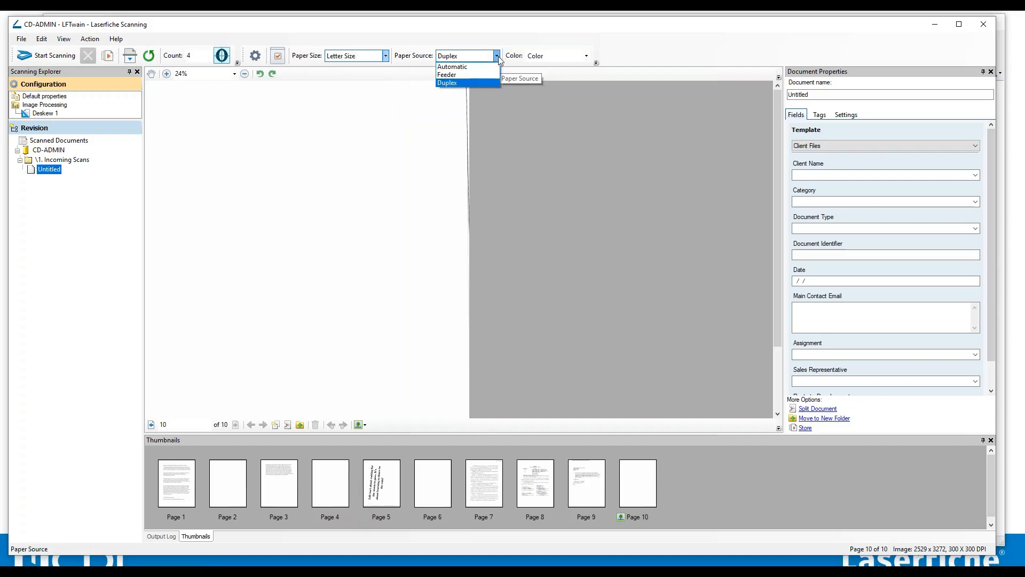
pyautogui.click(462, 76)
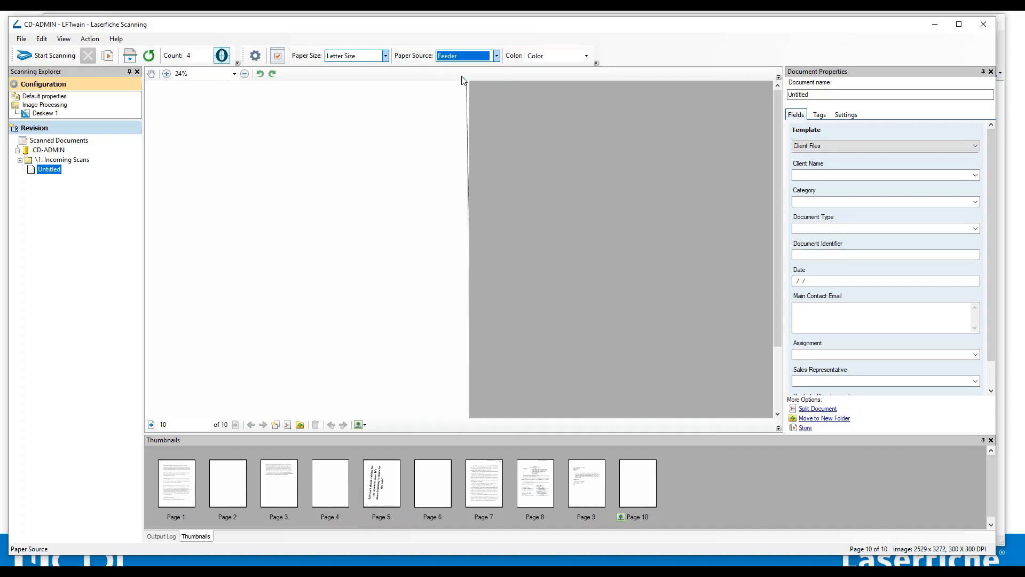
pyautogui.click(497, 55)
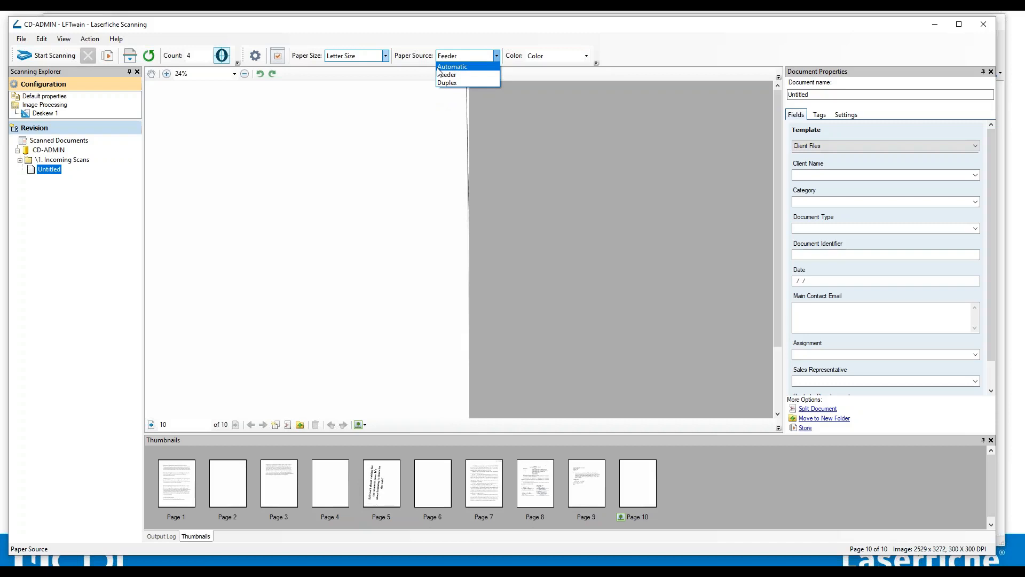
pyautogui.click(448, 83)
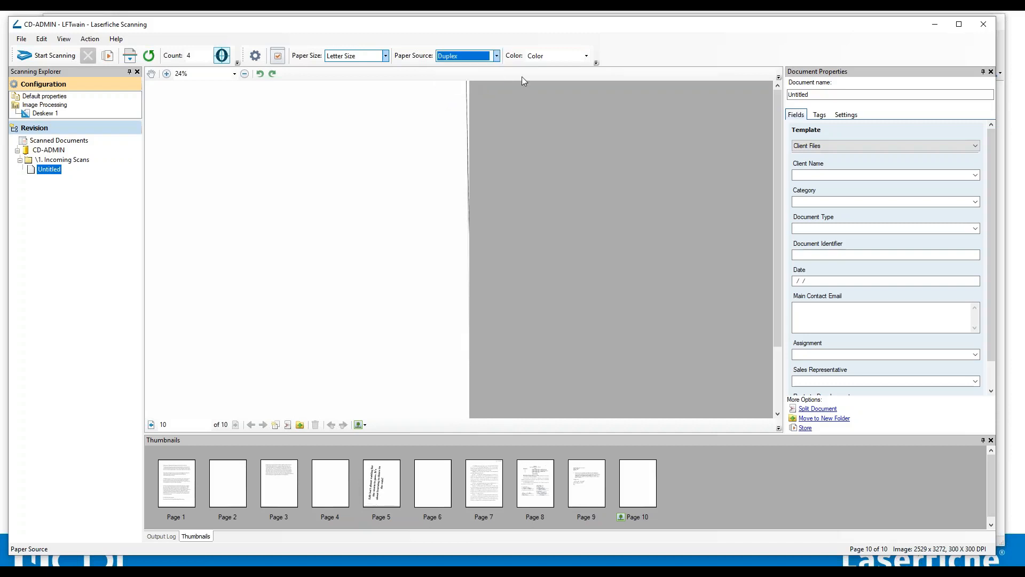
pyautogui.click(586, 57)
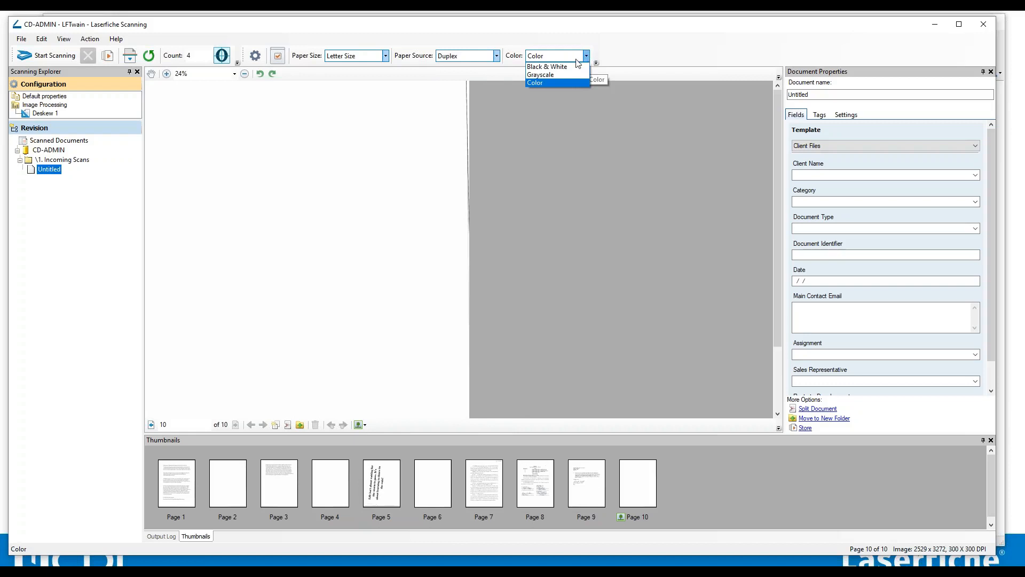
pyautogui.click(536, 84)
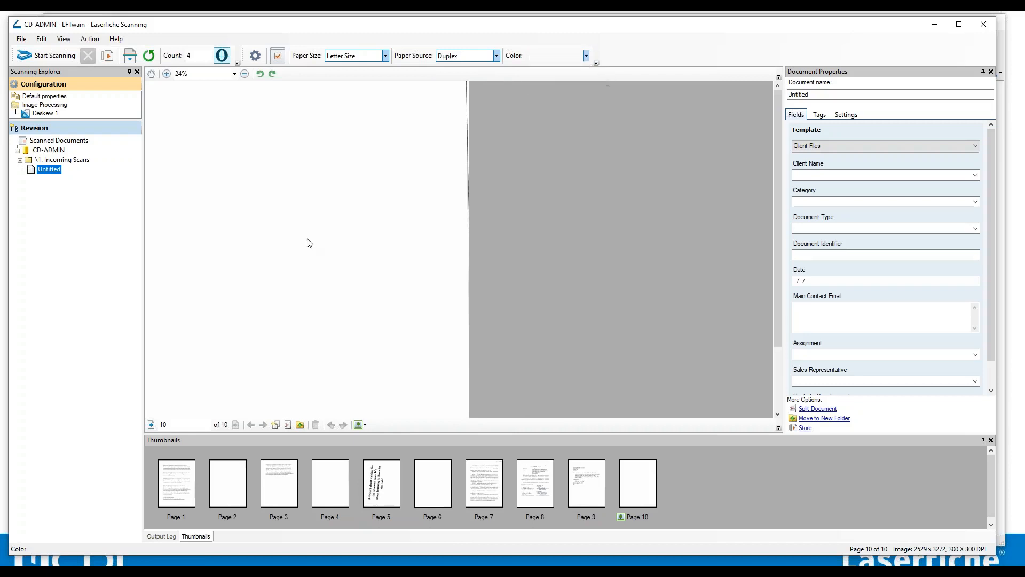
# Browse the scanned pages of the Untitled document through its thumbnails.
pyautogui.click(168, 486)
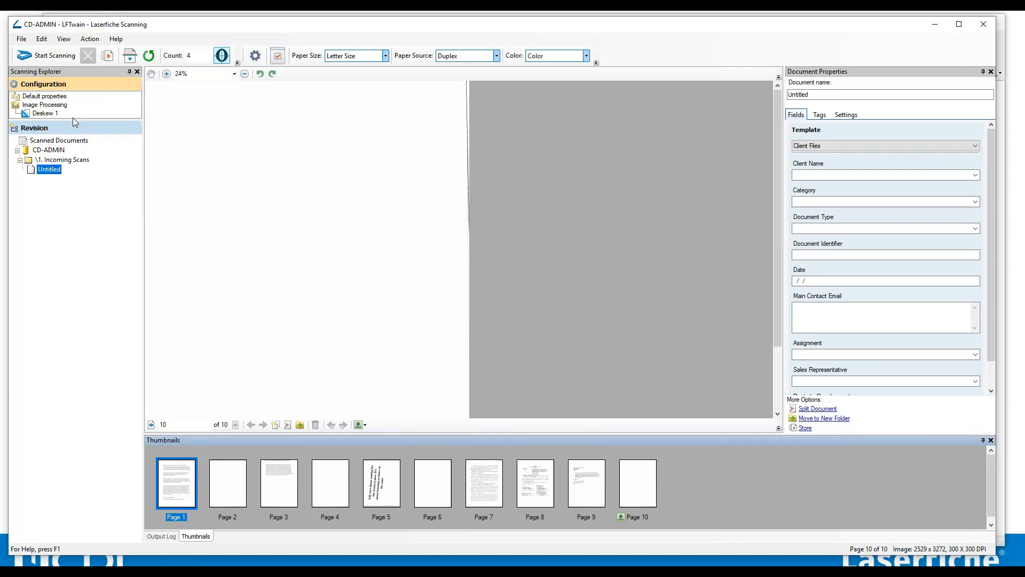
pyautogui.moveTo(72, 121); pyautogui.dragTo(72, 164)
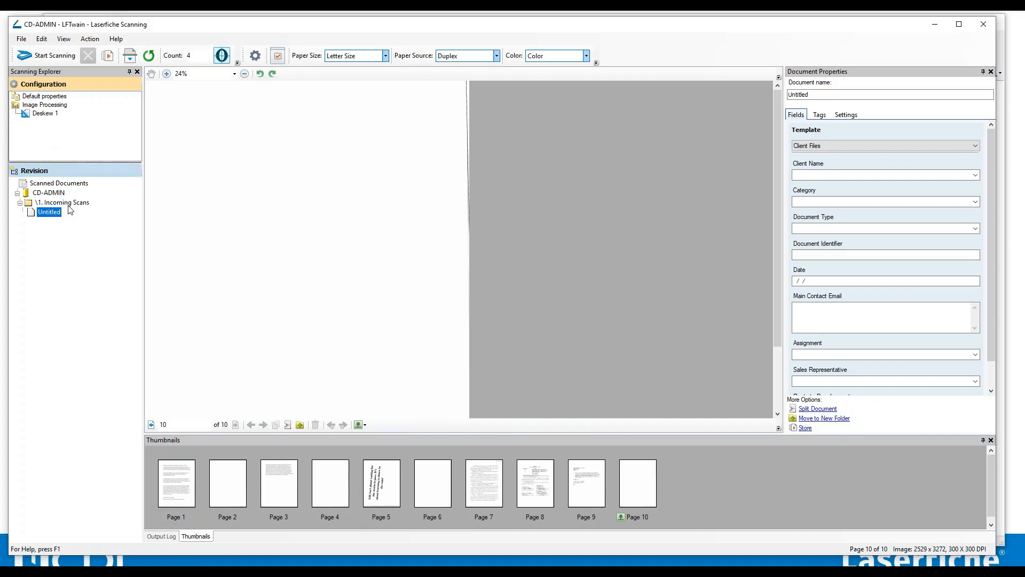
pyautogui.click(40, 214)
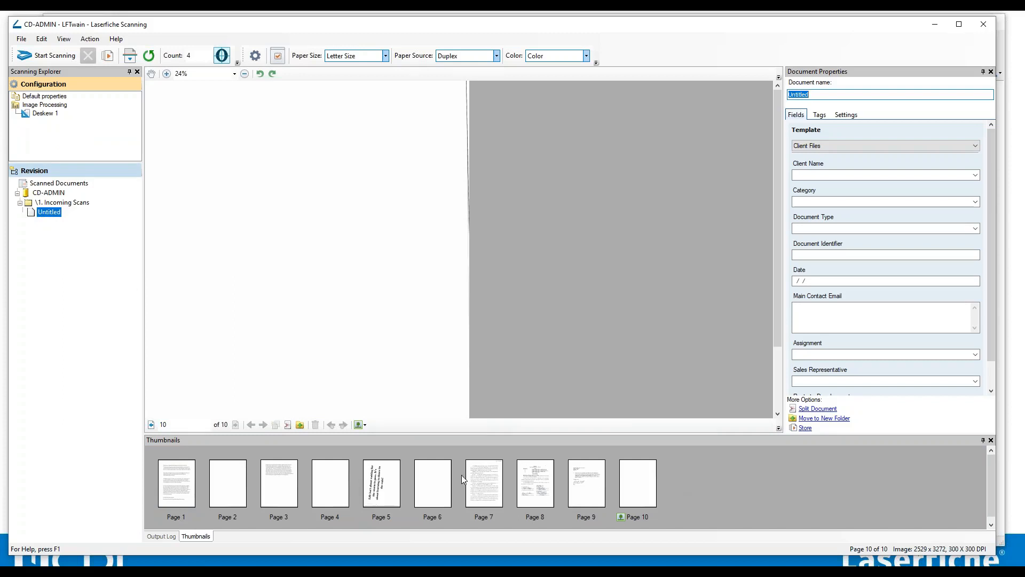
pyautogui.click(177, 492)
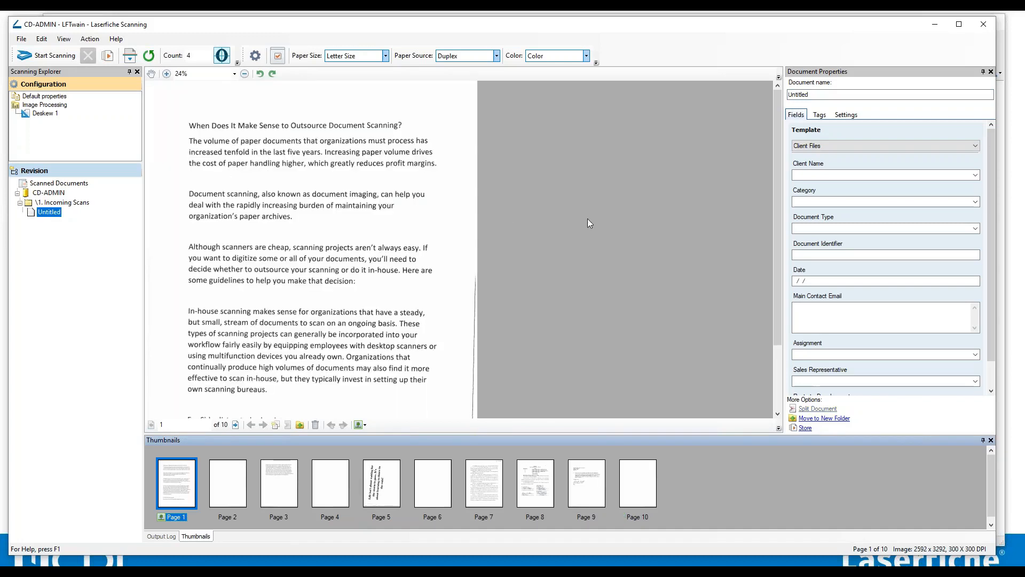
pyautogui.click(288, 482)
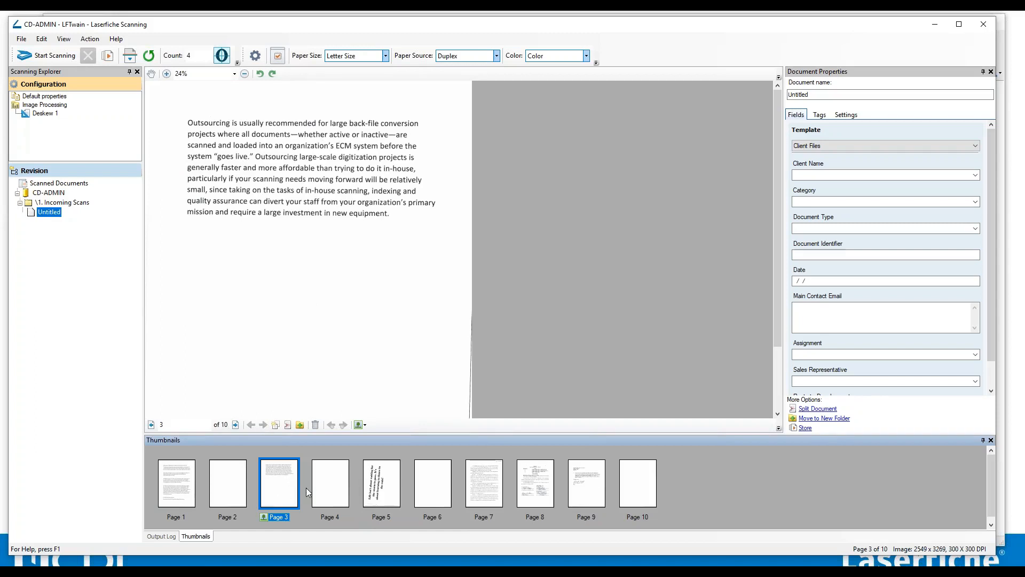
# Move page 3 of the scanned document ahead of page 2.
pyautogui.moveTo(478, 436); pyautogui.dragTo(502, 345)
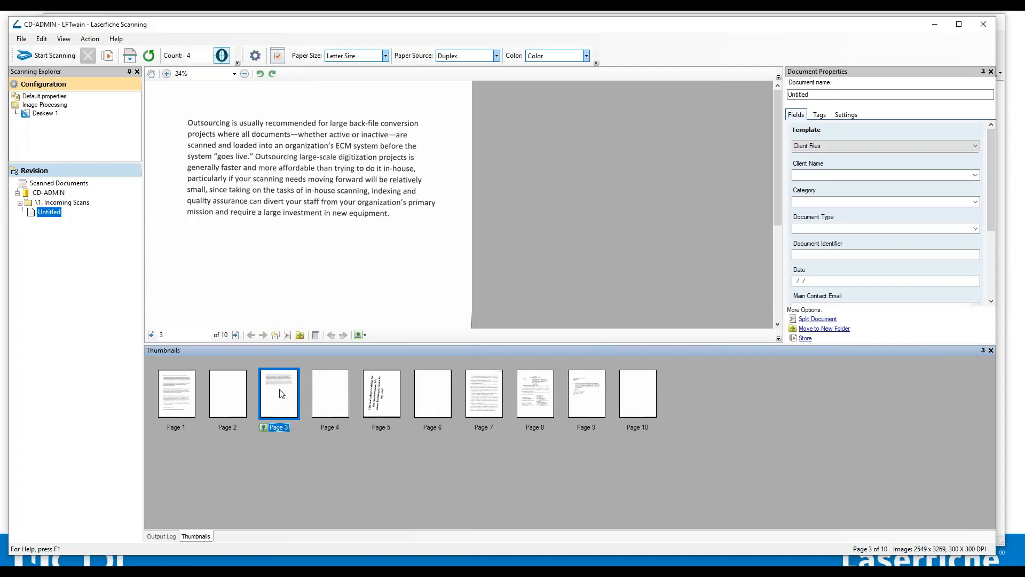
pyautogui.moveTo(282, 395); pyautogui.dragTo(219, 401)
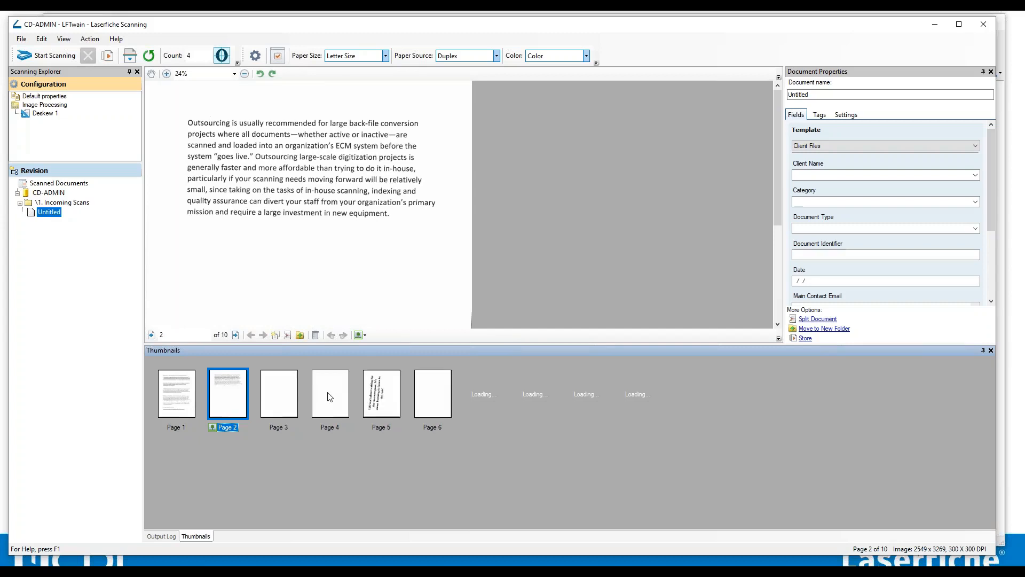
# Select individual page thumbnails and a range from page 4 to page 7.
pyautogui.click(287, 391)
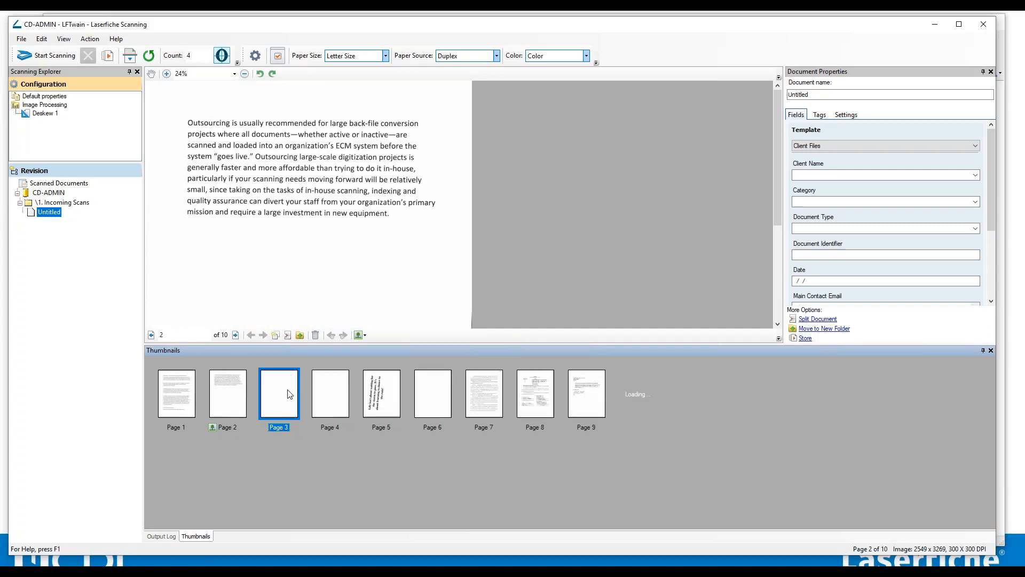
pyautogui.click(322, 398)
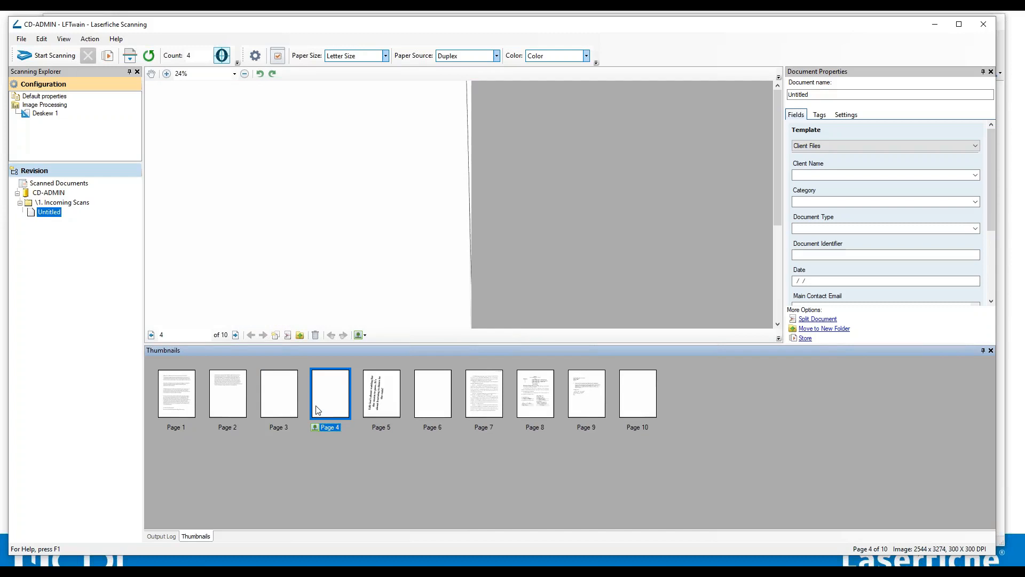
pyautogui.keyDown('ctrl'); pyautogui.click(286, 407); pyautogui.keyUp('ctrl')
pyautogui.keyDown('shift'); pyautogui.click(438, 398); pyautogui.keyUp('shift')
pyautogui.keyDown('shift'); pyautogui.click(500, 398); pyautogui.keyUp('shift')
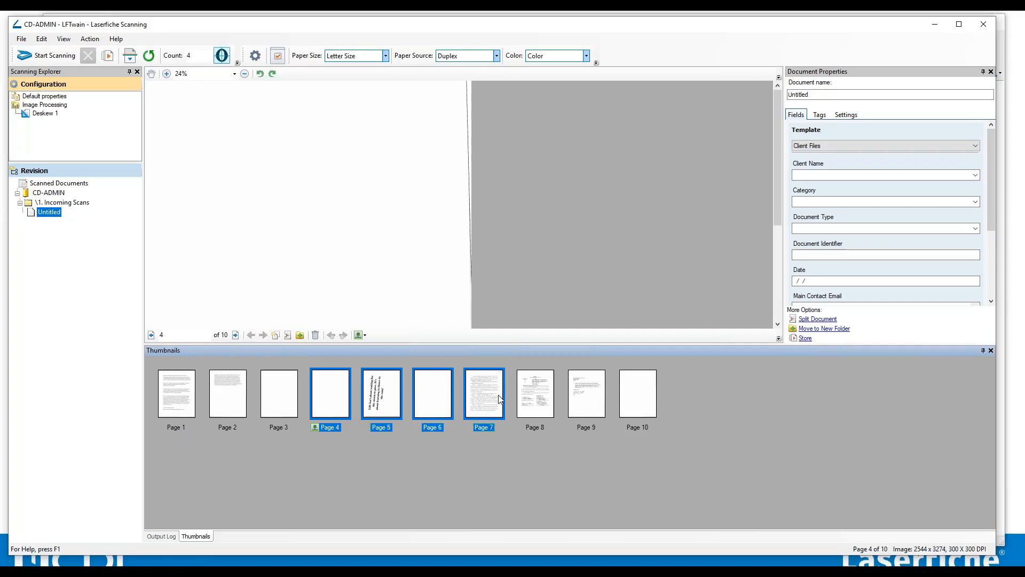
pyautogui.click(288, 407)
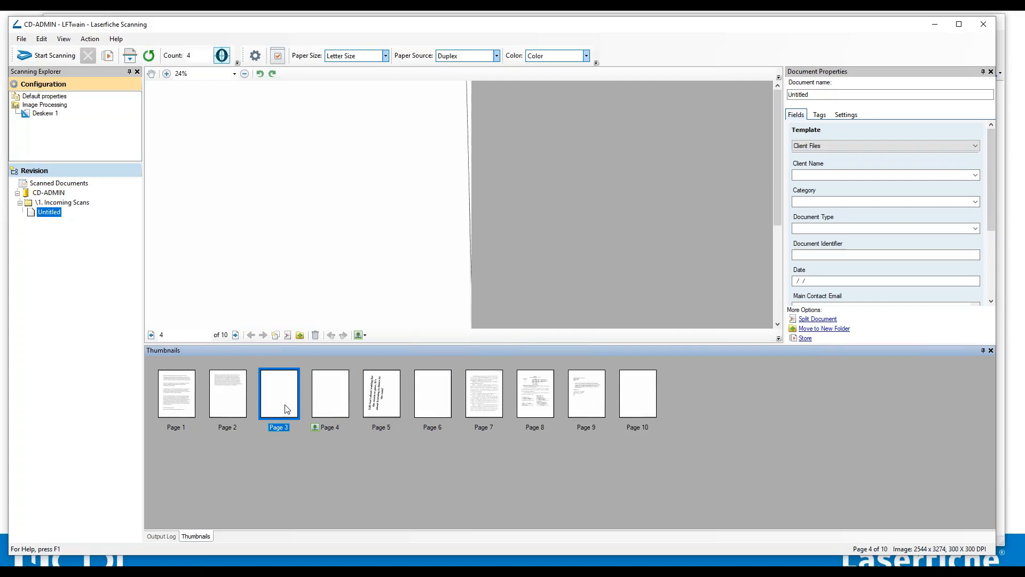
# Delete pages 3, 4, 6 and 10 from the scanned document.
pyautogui.keyDown('ctrl'); pyautogui.click(324, 394); pyautogui.keyUp('ctrl')
pyautogui.keyDown('ctrl'); pyautogui.click(446, 395); pyautogui.keyUp('ctrl')
pyautogui.keyDown('ctrl'); pyautogui.click(644, 394); pyautogui.keyUp('ctrl')
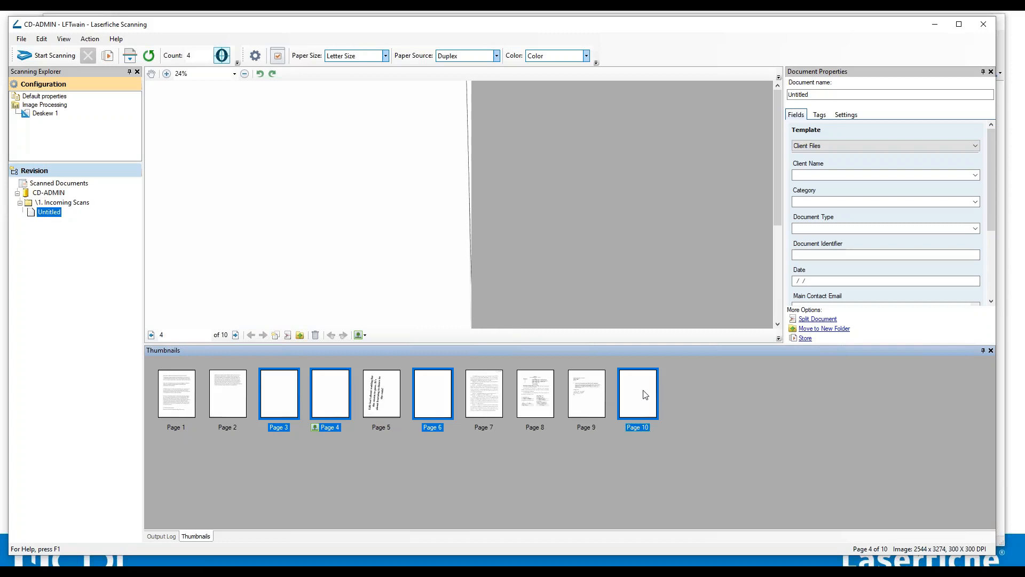
pyautogui.rightClick(645, 394)
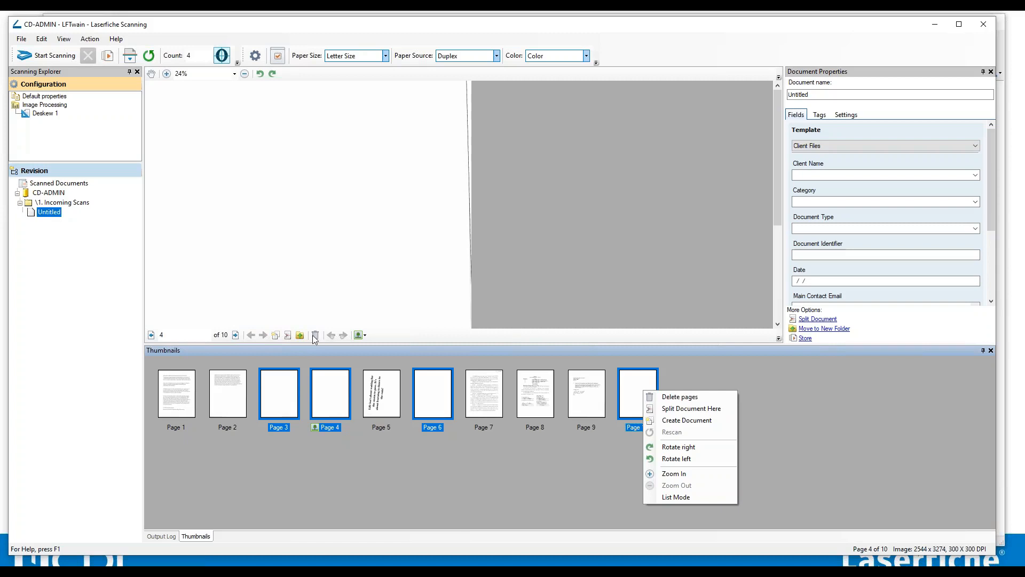
pyautogui.click(665, 397)
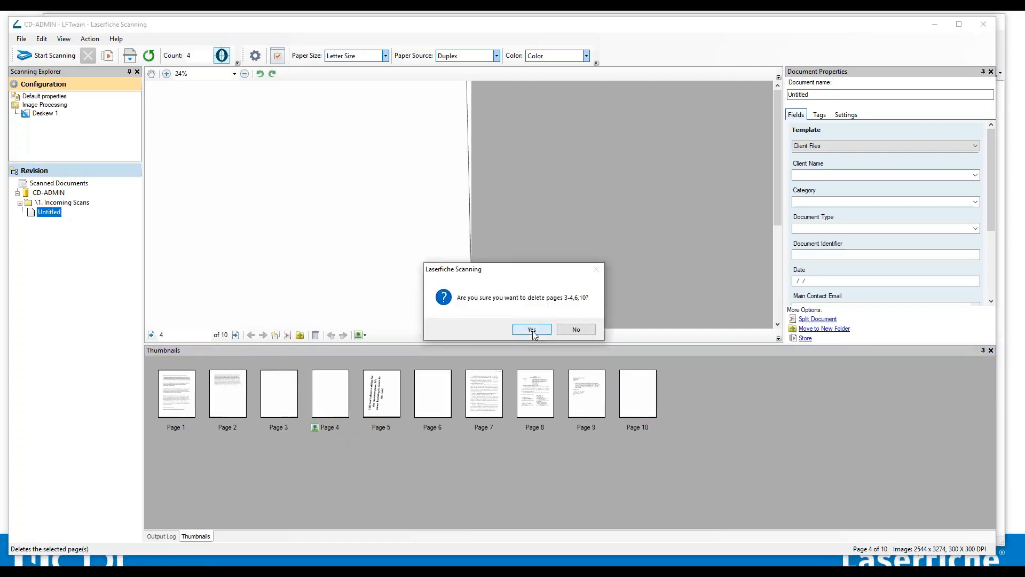
pyautogui.click(531, 328)
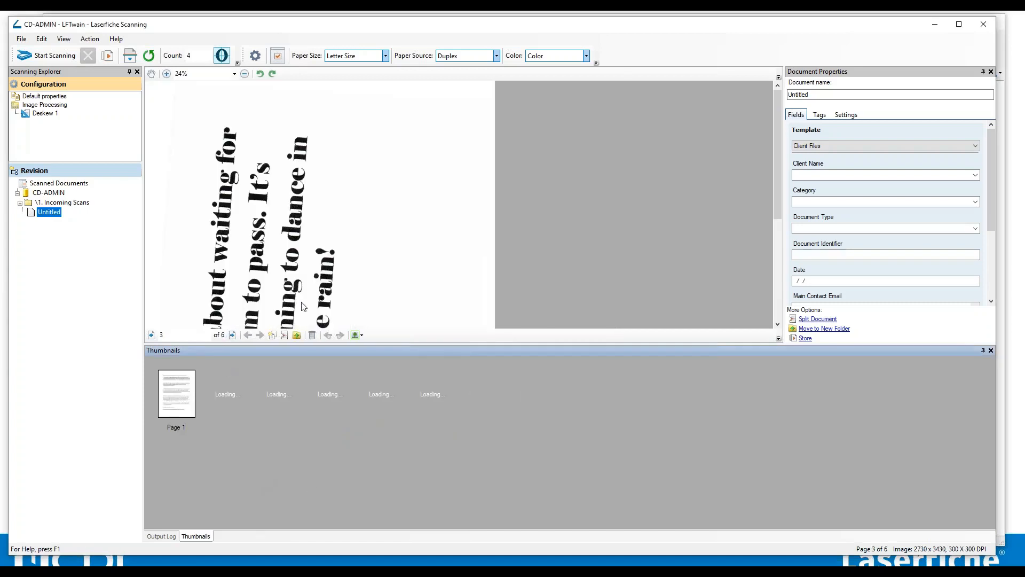
# Enlarge the image viewer by shrinking the thumbnails pane.
pyautogui.click(320, 195)
pyautogui.moveTo(568, 344); pyautogui.dragTo(560, 455)
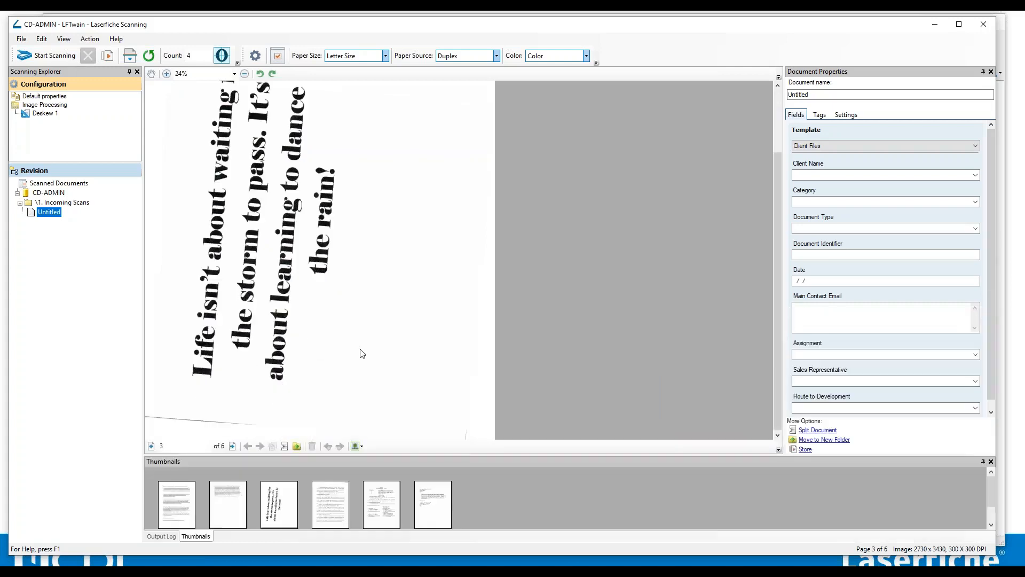
pyautogui.scroll(2, 358, 348)
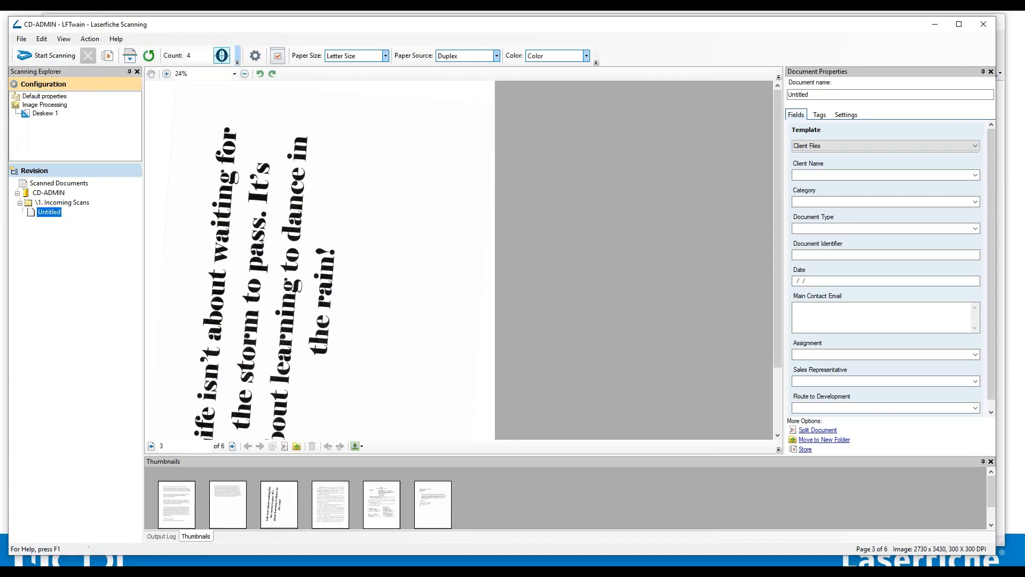
pyautogui.click(64, 39)
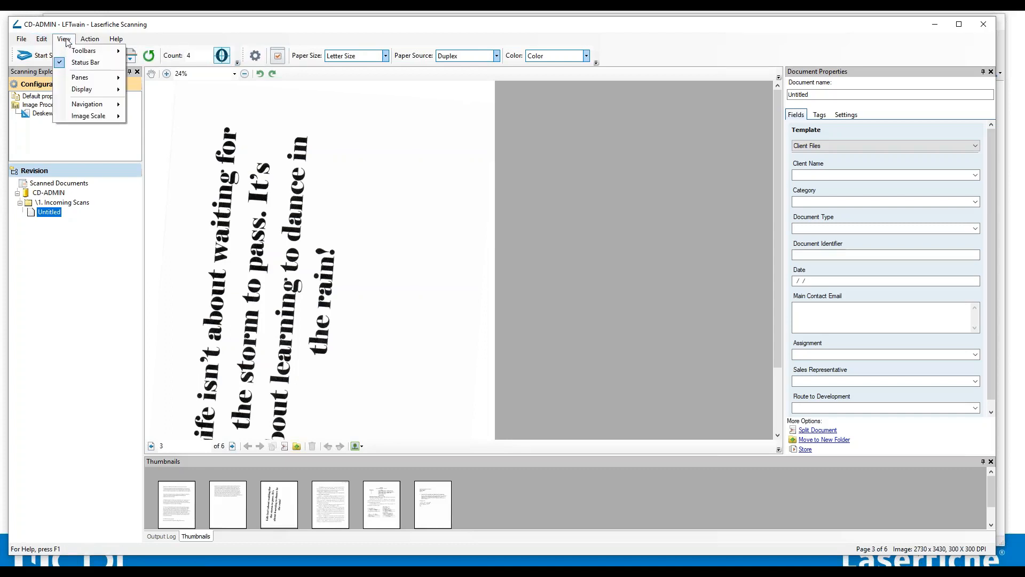
pyautogui.moveTo(84, 79)
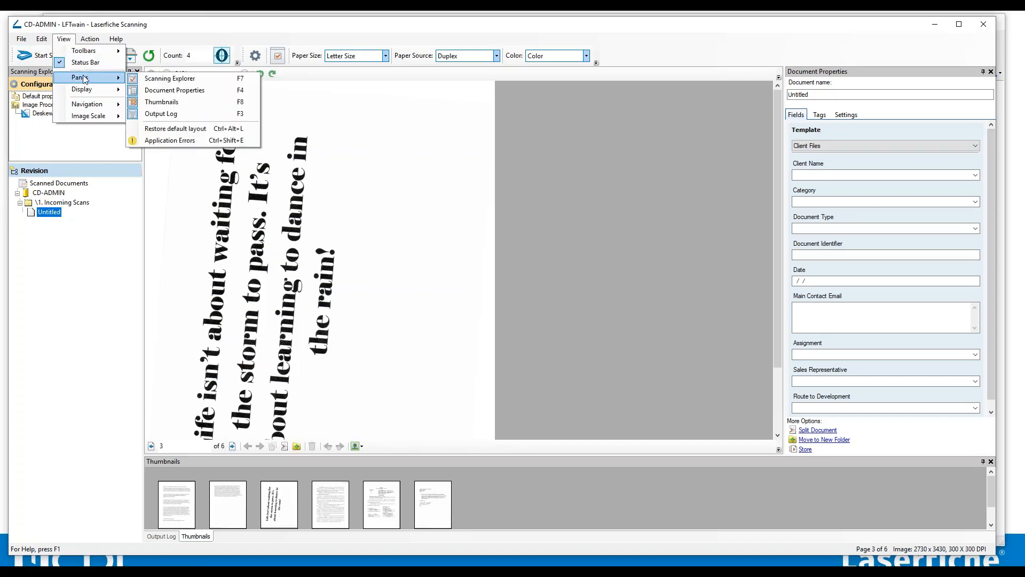
pyautogui.moveTo(89, 55)
pyautogui.moveTo(101, 116)
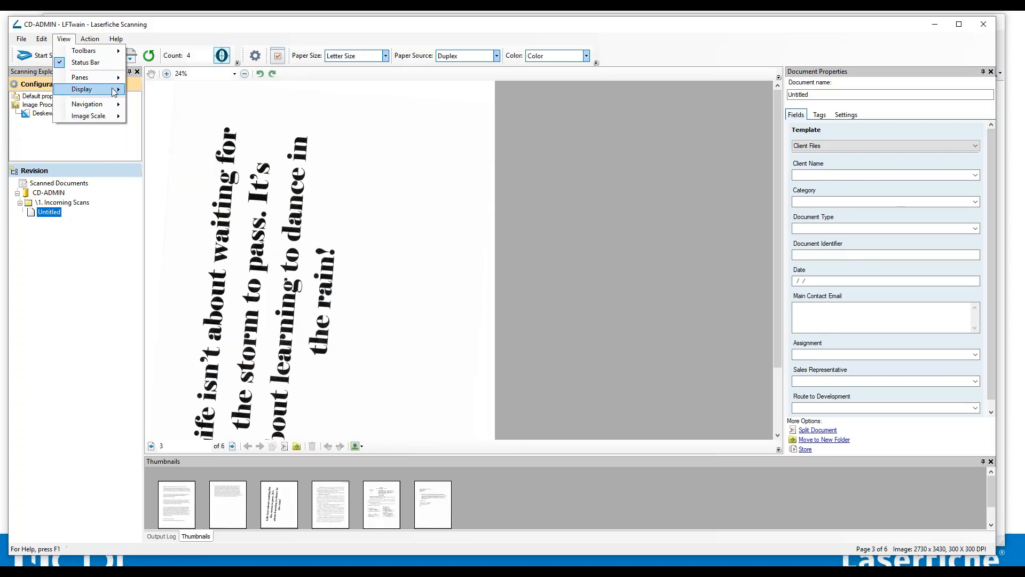
pyautogui.moveTo(113, 81)
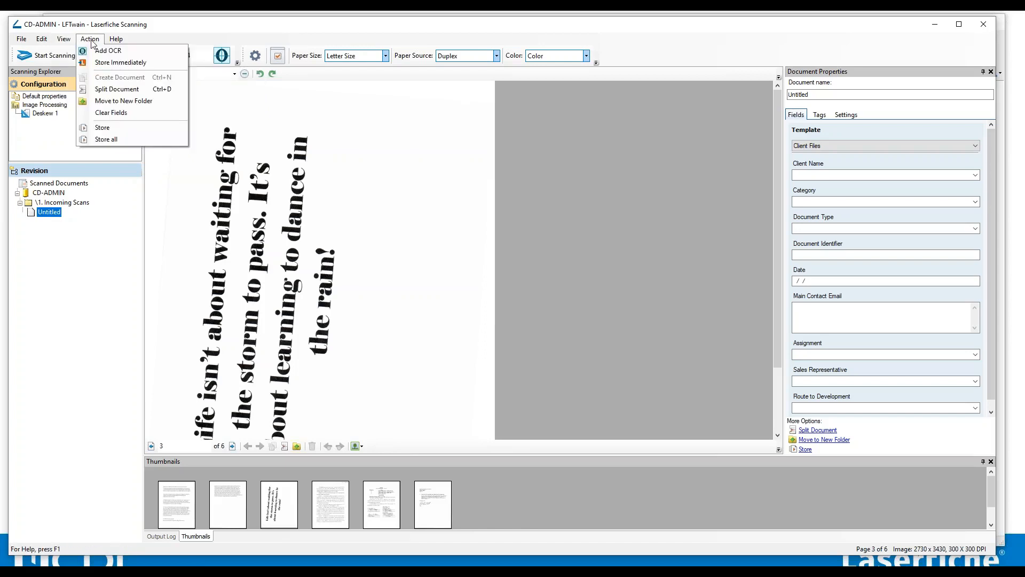
pyautogui.click(382, 280)
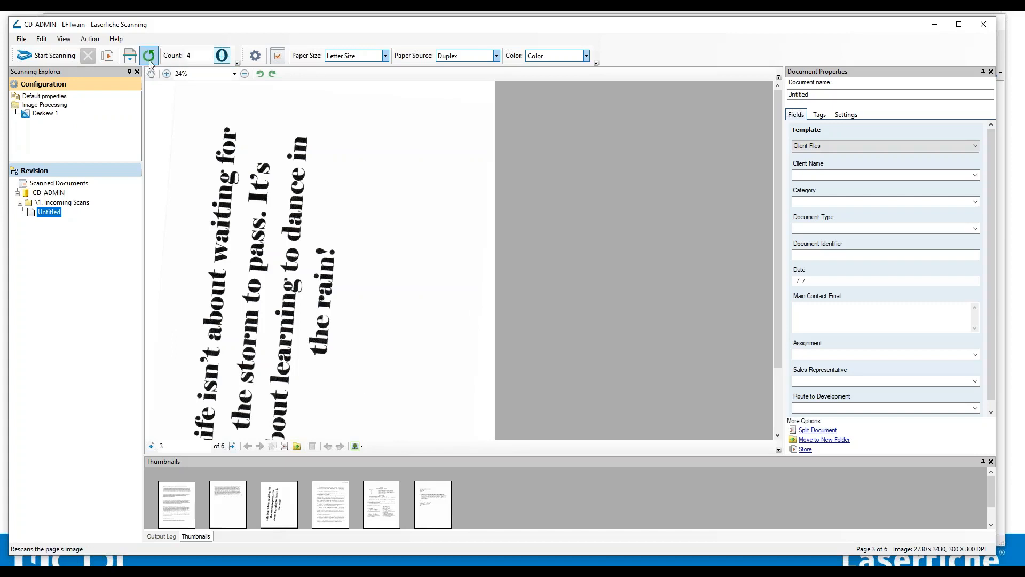
# Set the Deskew 1 image process's skew detection to Angle.
pyautogui.click(50, 96)
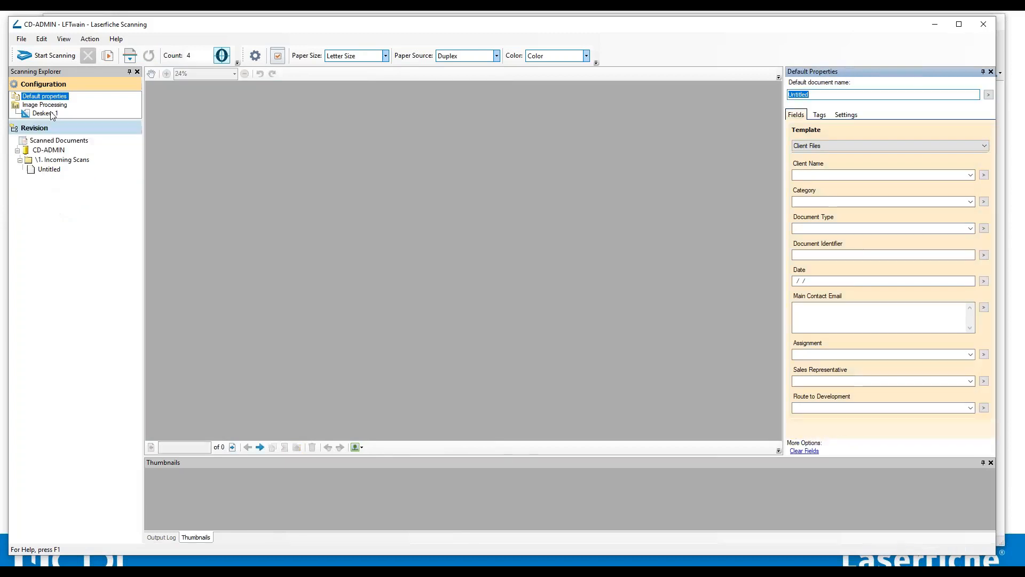
pyautogui.click(50, 105)
pyautogui.moveTo(75, 121); pyautogui.dragTo(103, 251)
pyautogui.click(55, 115)
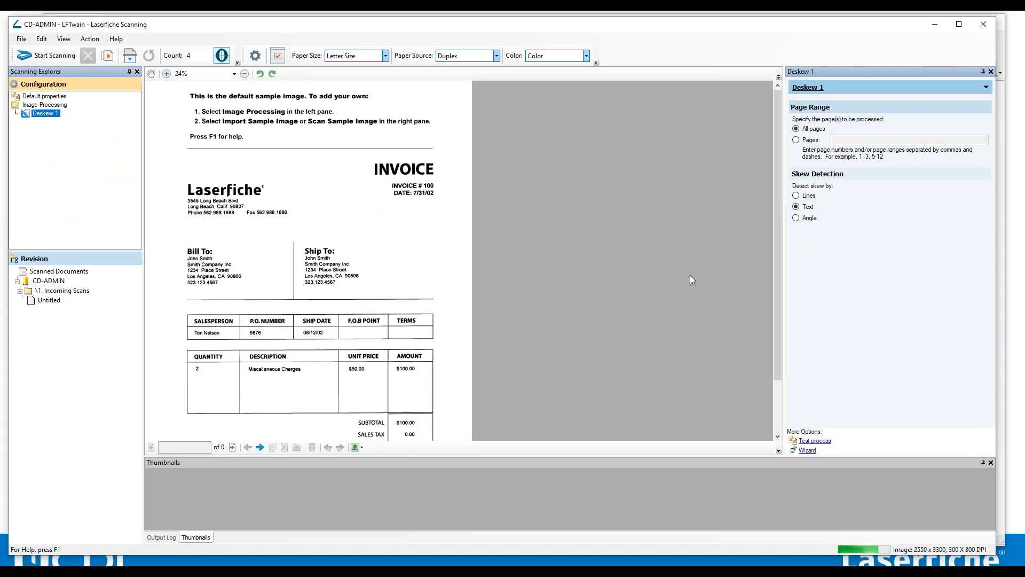
pyautogui.click(809, 218)
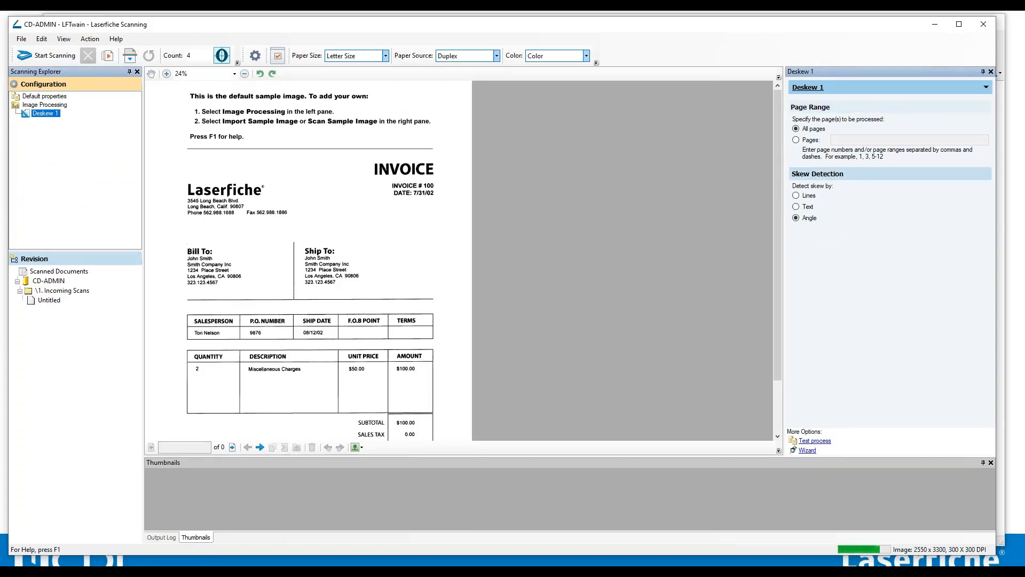
# Rescan page 3 of the Untitled document.
pyautogui.click(48, 300)
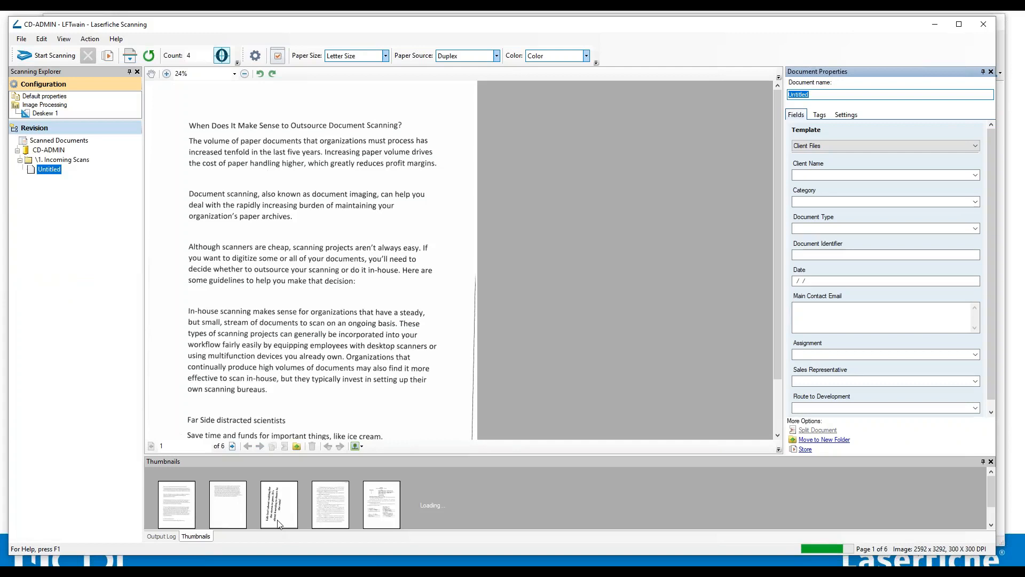
pyautogui.click(282, 513)
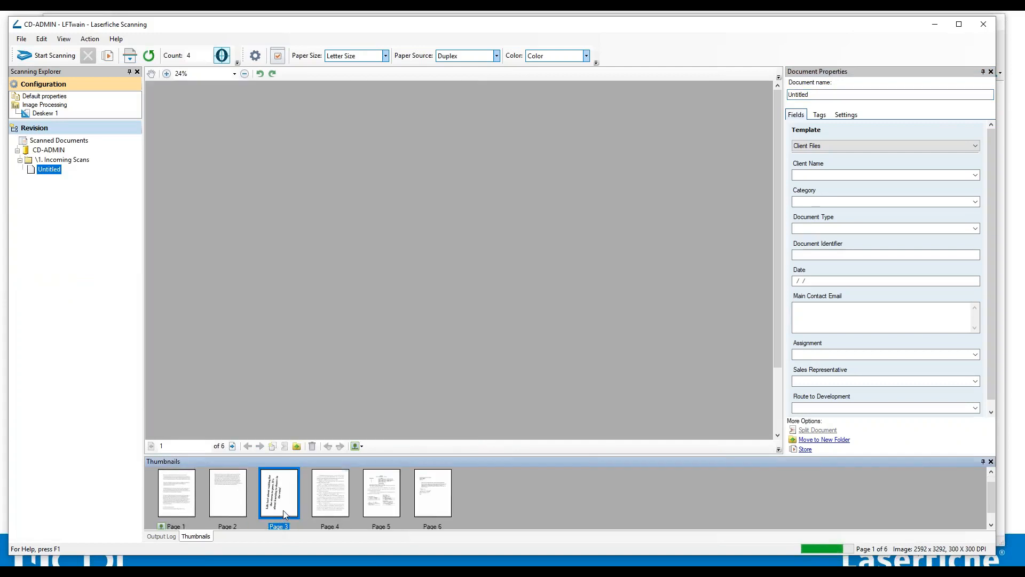
pyautogui.click(149, 56)
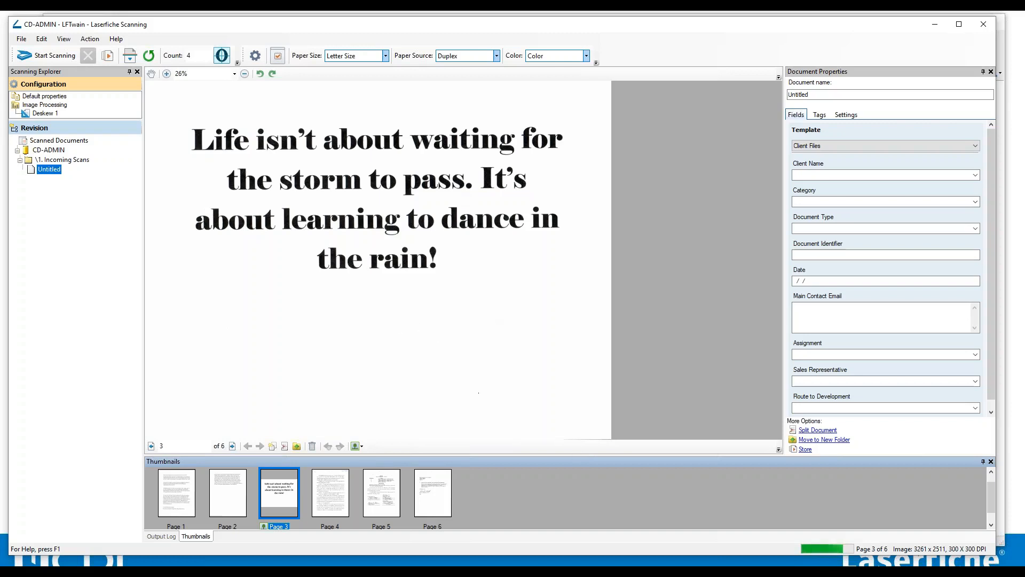
# Continue scanning to append more pages after the last scanned page.
pyautogui.moveTo(573, 456); pyautogui.dragTo(585, 410)
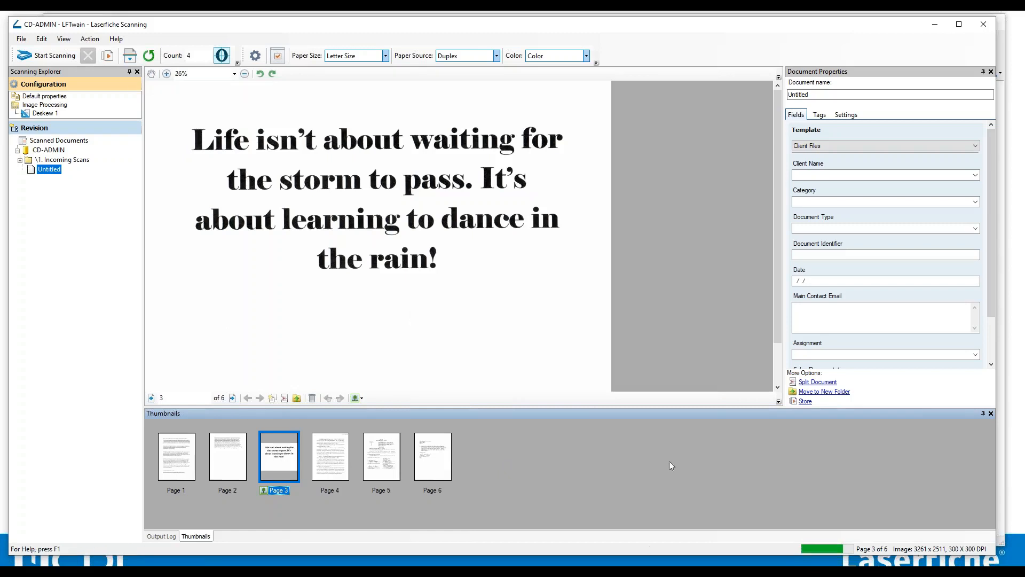
pyautogui.click(129, 56)
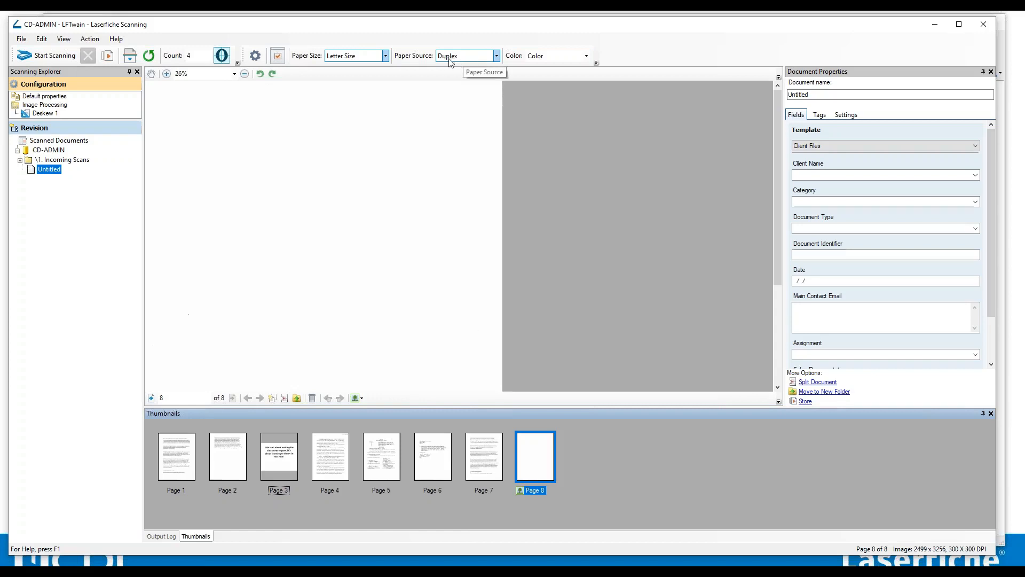
# Delete page 8 from the document.
pyautogui.click(534, 456)
pyautogui.click(499, 463)
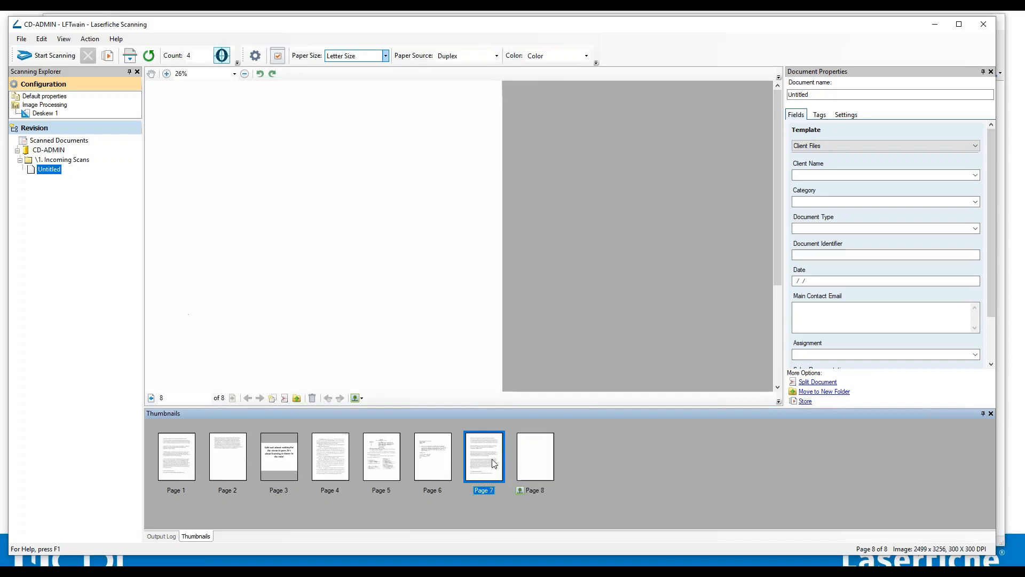
pyautogui.rightClick(539, 454)
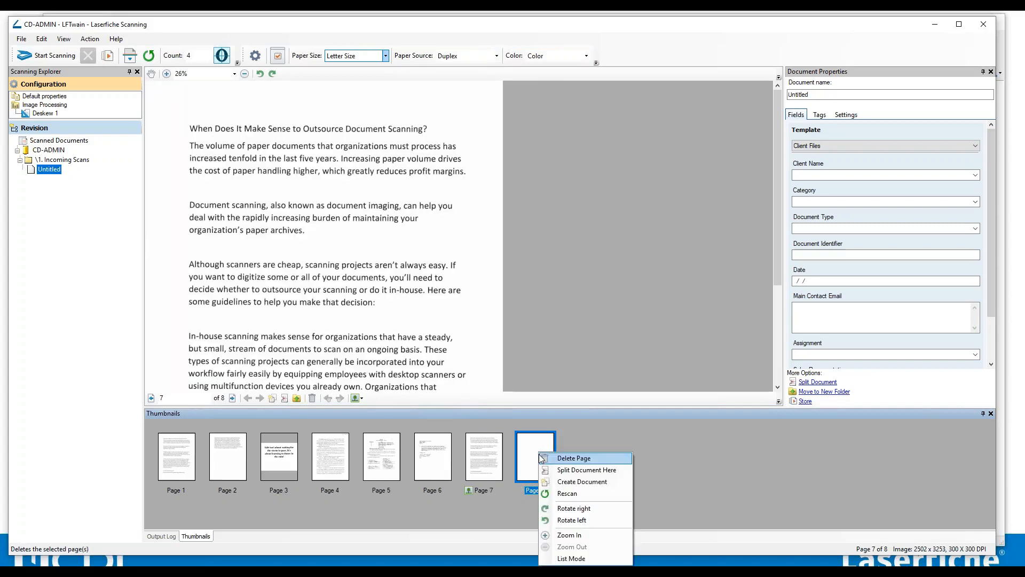
pyautogui.click(569, 458)
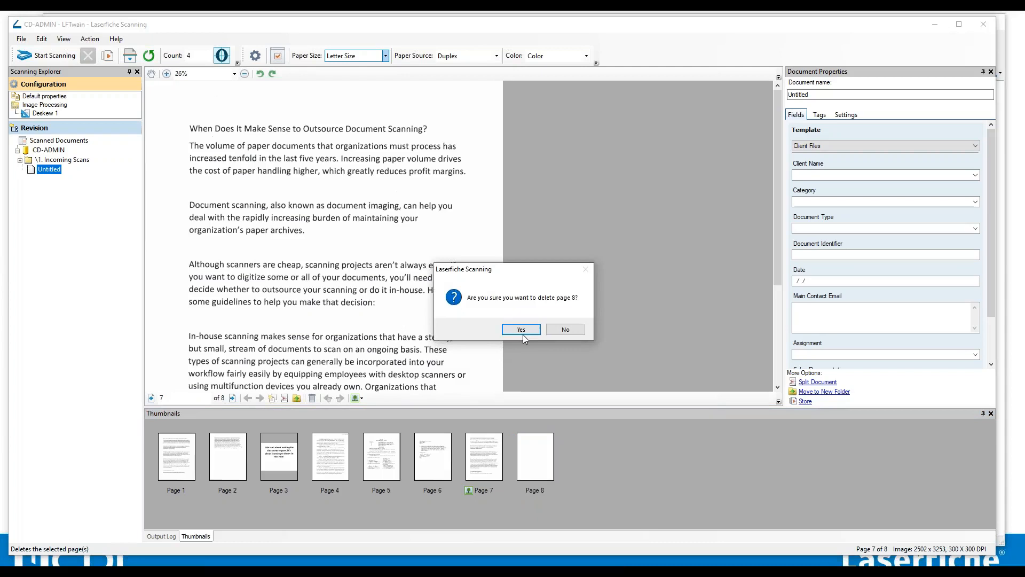
pyautogui.click(523, 333)
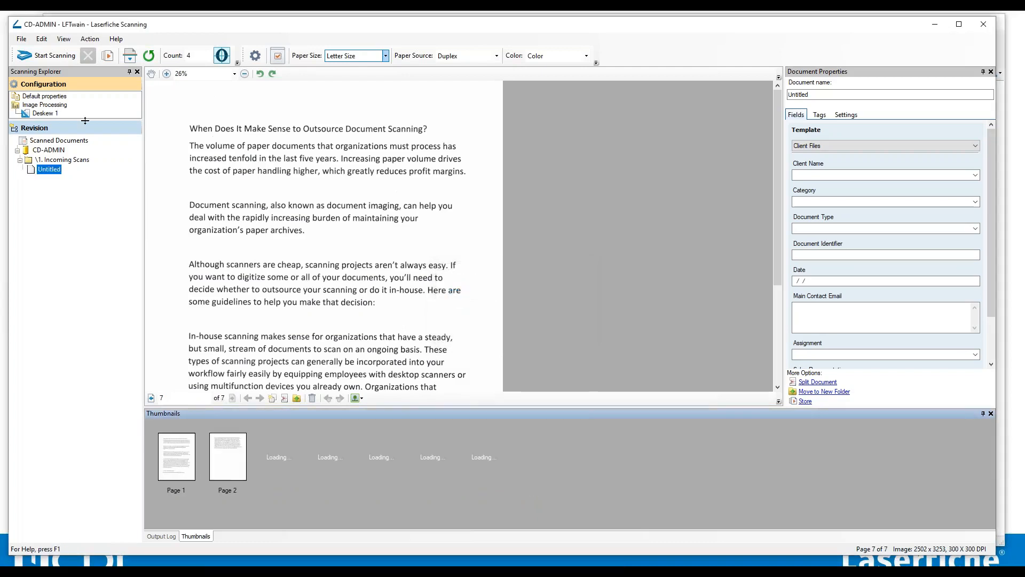
# Split pages 3 through 7 off into a new separate document.
pyautogui.moveTo(85, 120); pyautogui.dragTo(81, 177)
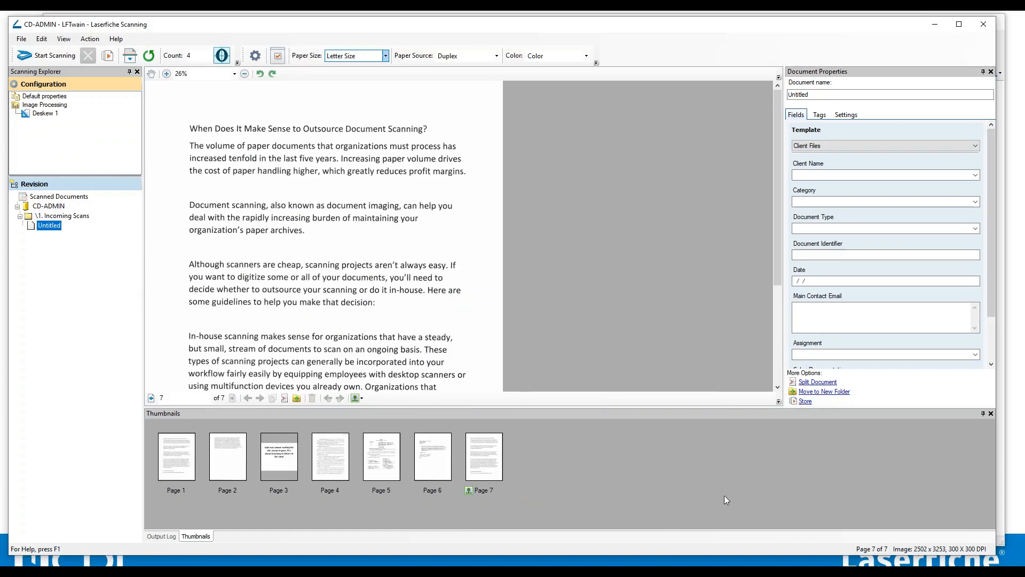
pyautogui.click(278, 463)
pyautogui.keyDown('shift'); pyautogui.click(490, 464); pyautogui.keyUp('shift')
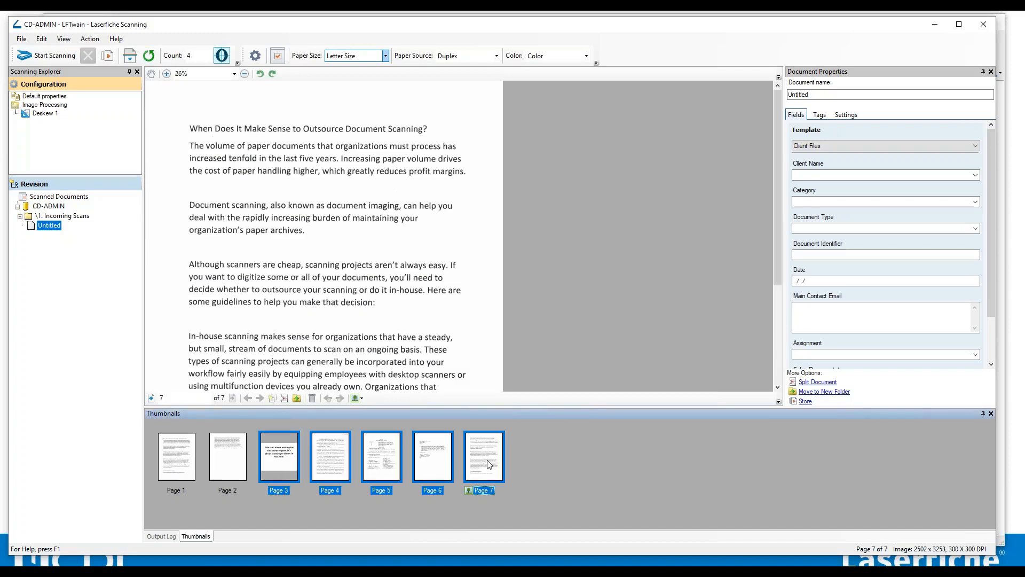
pyautogui.rightClick(484, 461)
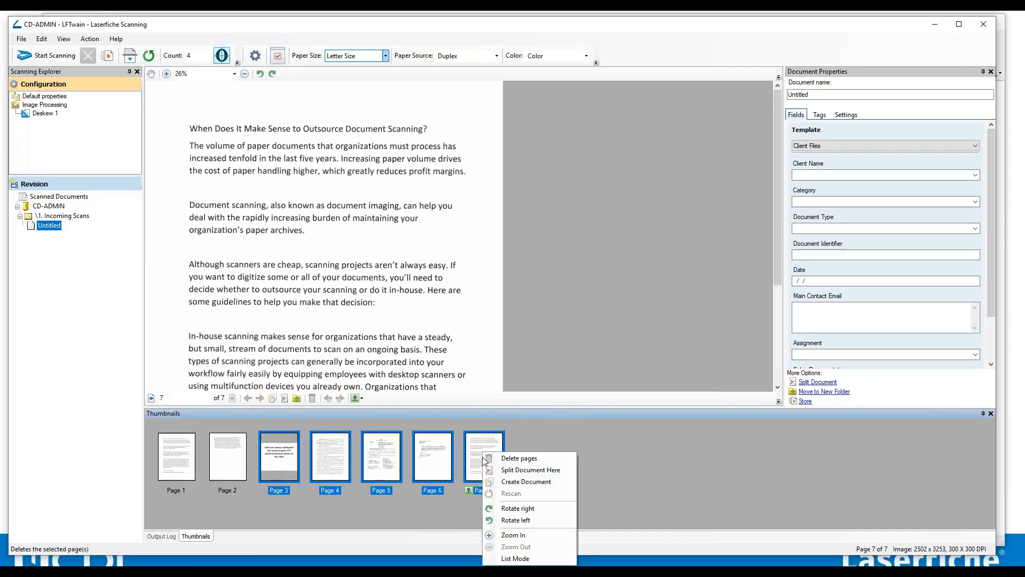
pyautogui.click(534, 472)
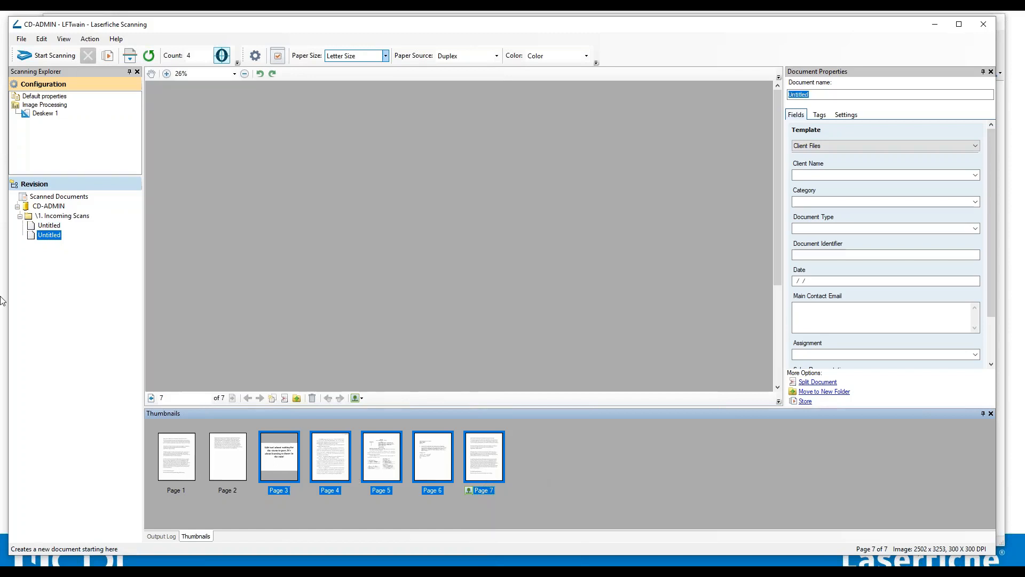
# Switch between the two Untitled documents and review the Fields, Tags and Settings tabs.
pyautogui.click(51, 227)
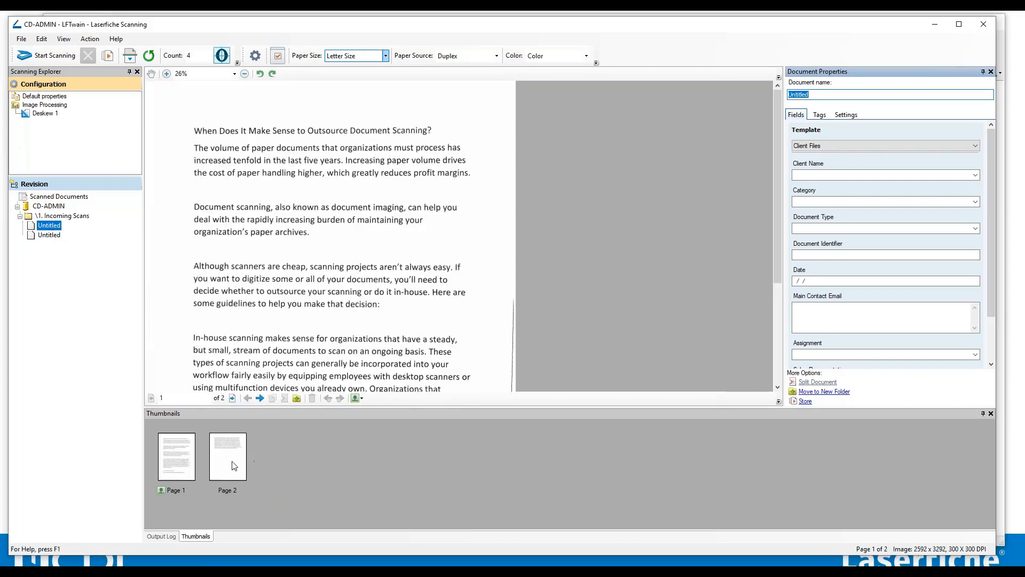
pyautogui.click(50, 235)
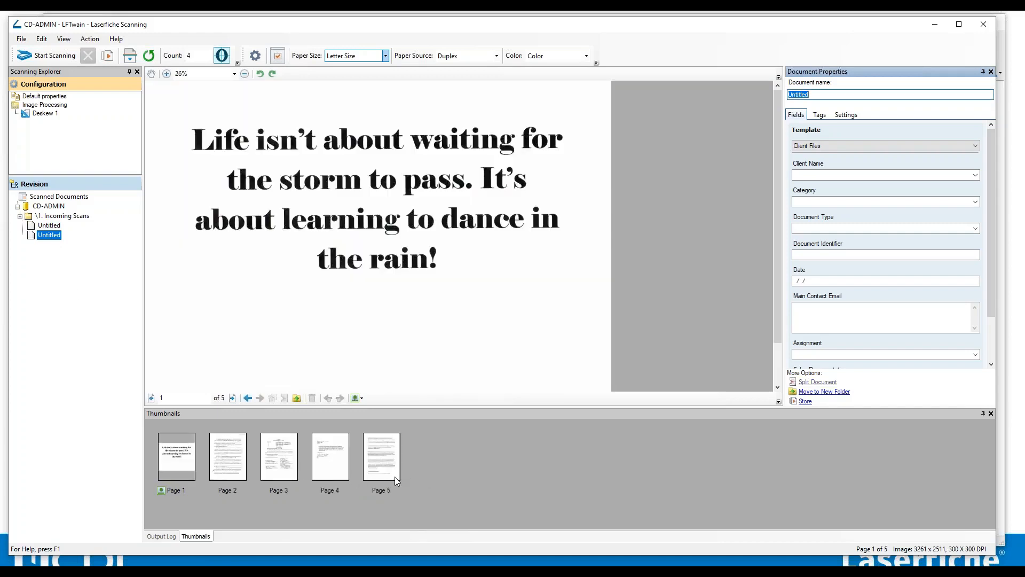
pyautogui.click(48, 226)
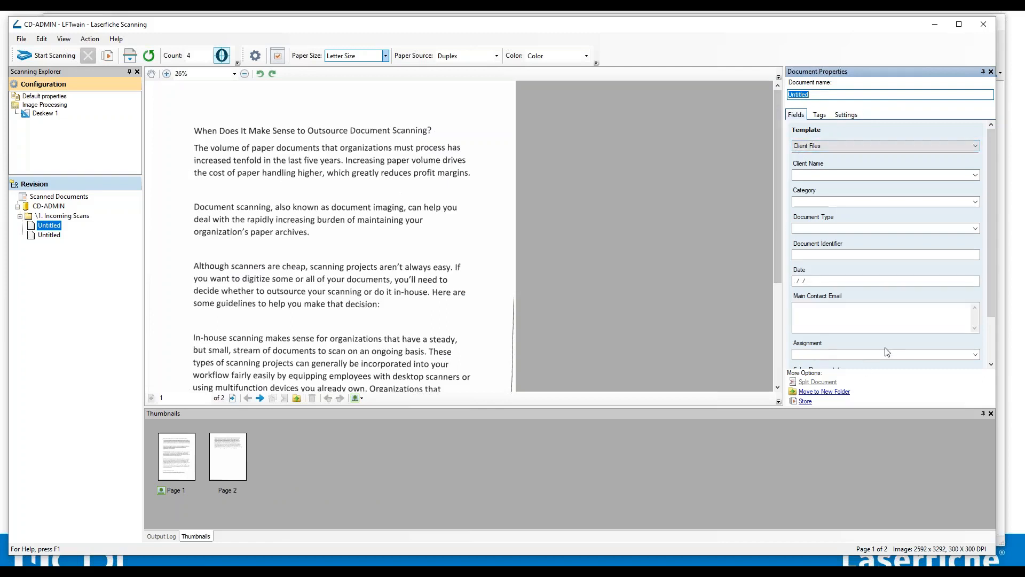
pyautogui.click(820, 116)
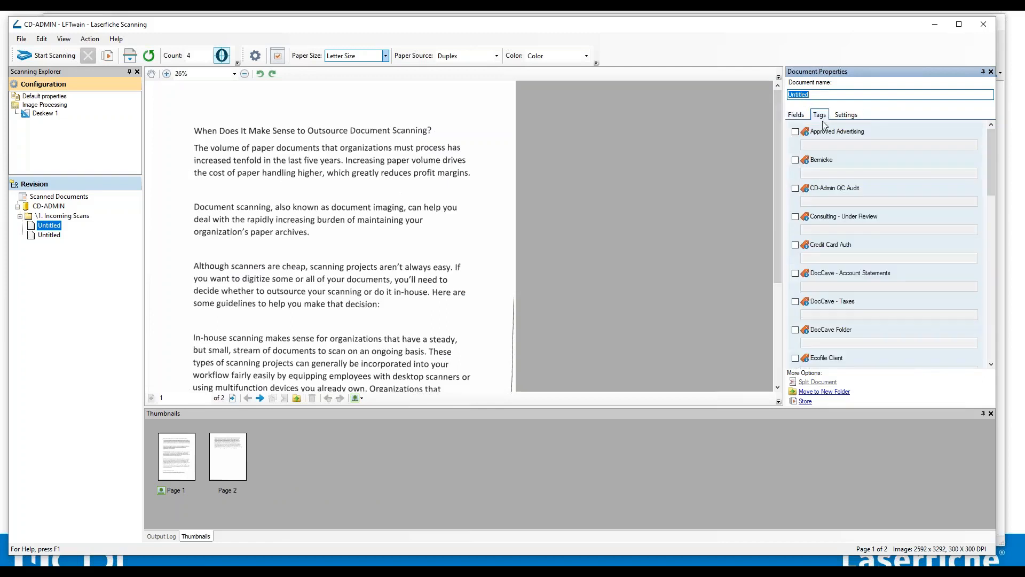
pyautogui.click(849, 118)
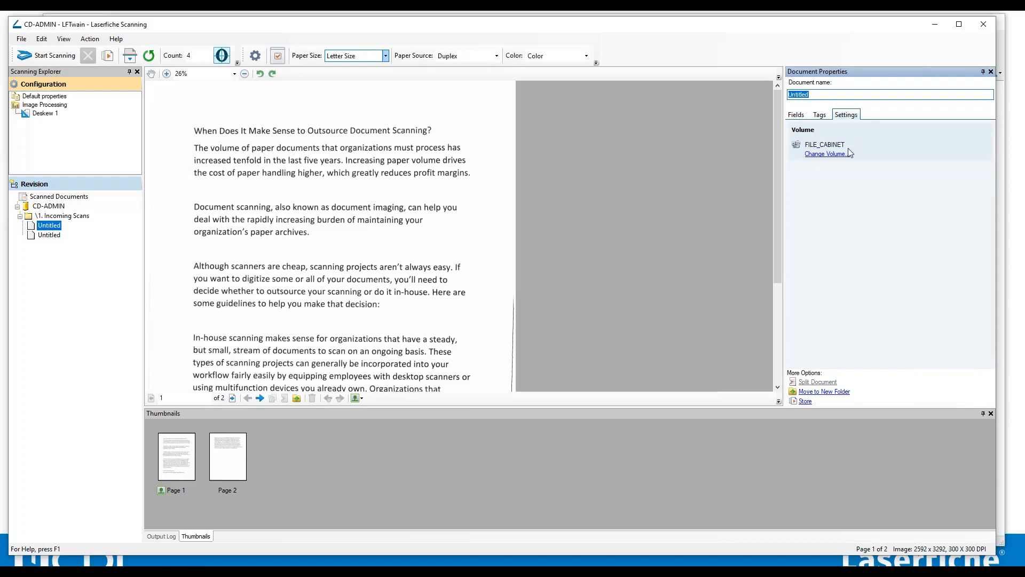
pyautogui.click(796, 115)
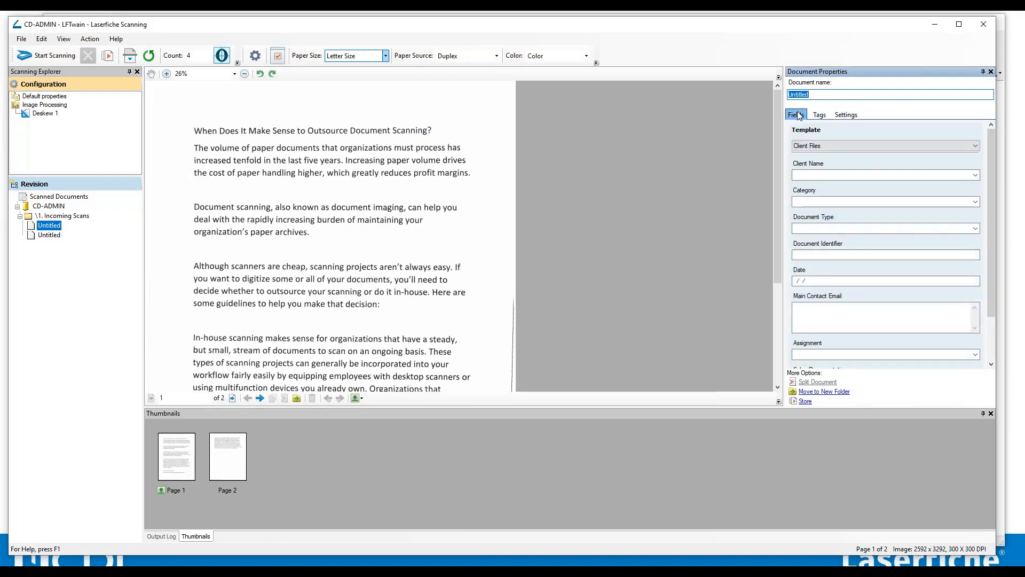
# Page through the second Untitled document.
pyautogui.click(798, 252)
pyautogui.scroll(2, 913, 301)
pyautogui.click(181, 461)
pyautogui.click(49, 235)
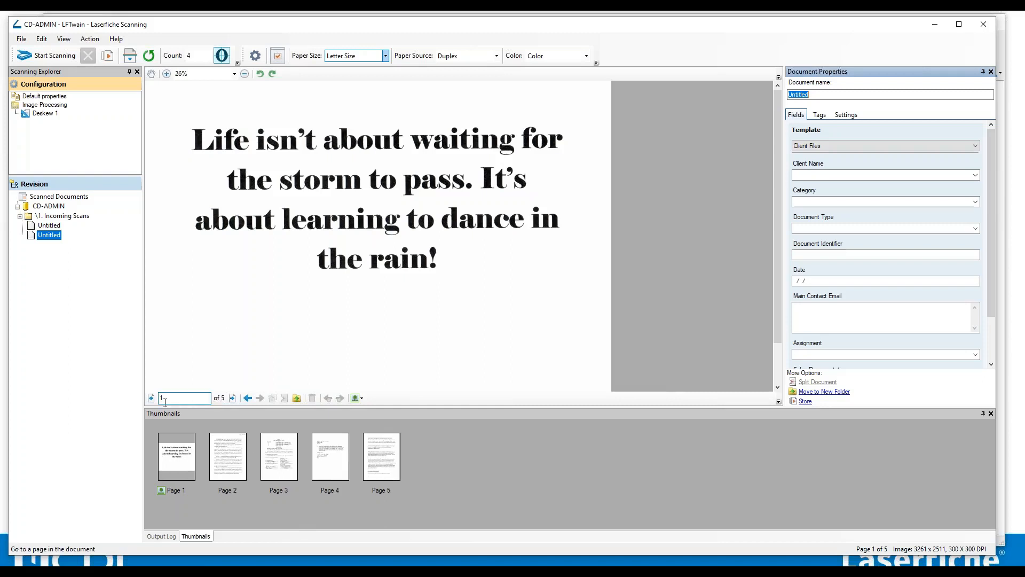
pyautogui.click(233, 398)
pyautogui.click(233, 398)
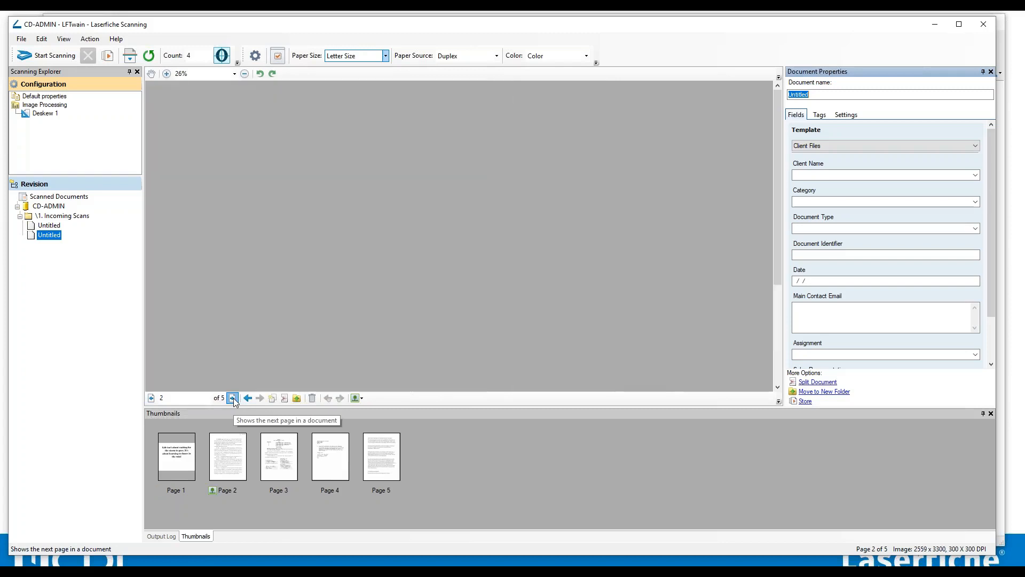
# Move the second Untitled document into a new folder.
pyautogui.click(233, 398)
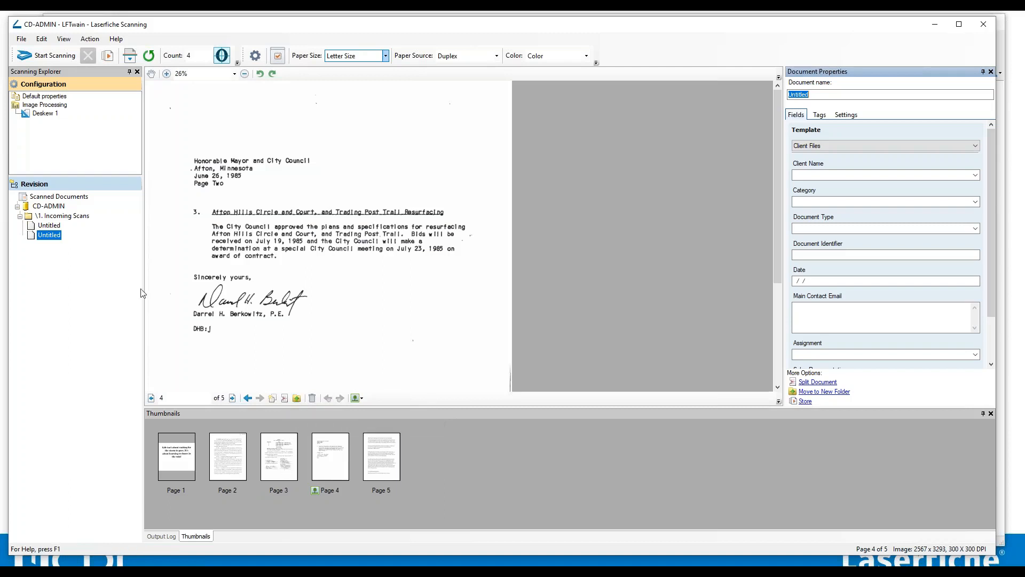
pyautogui.click(297, 398)
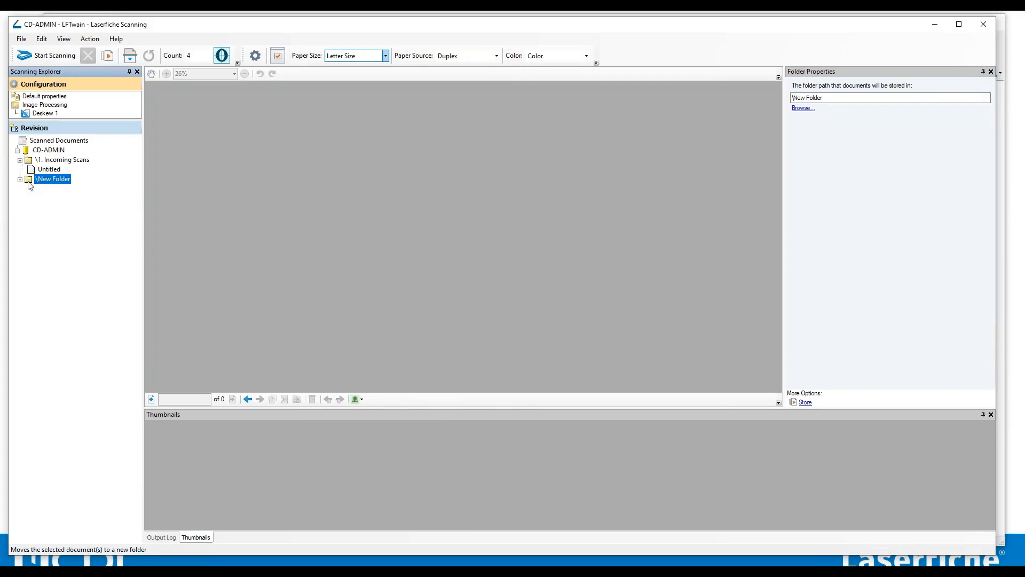
# Open the folder browser for the new folder's storage path and cancel it.
pyautogui.click(803, 110)
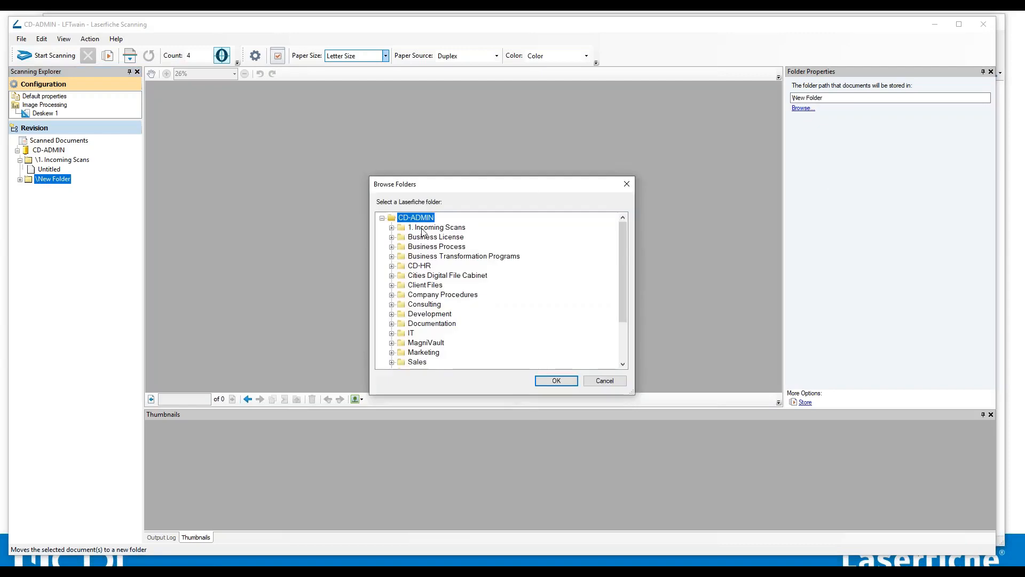
pyautogui.click(605, 382)
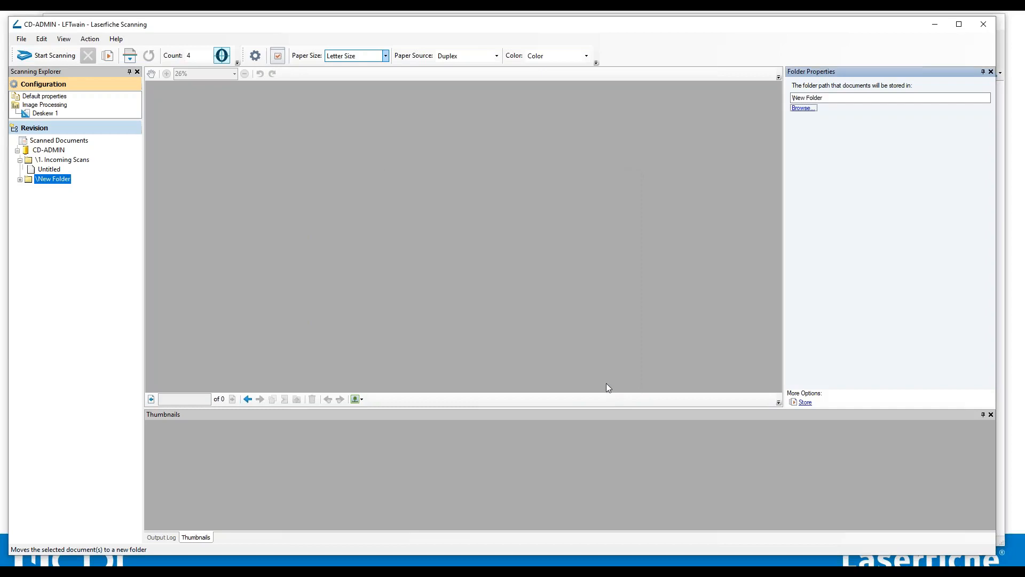
# Select the Untitled document in 1. Incoming Scans and apply the Client Folder Template template to it.
pyautogui.click(50, 163)
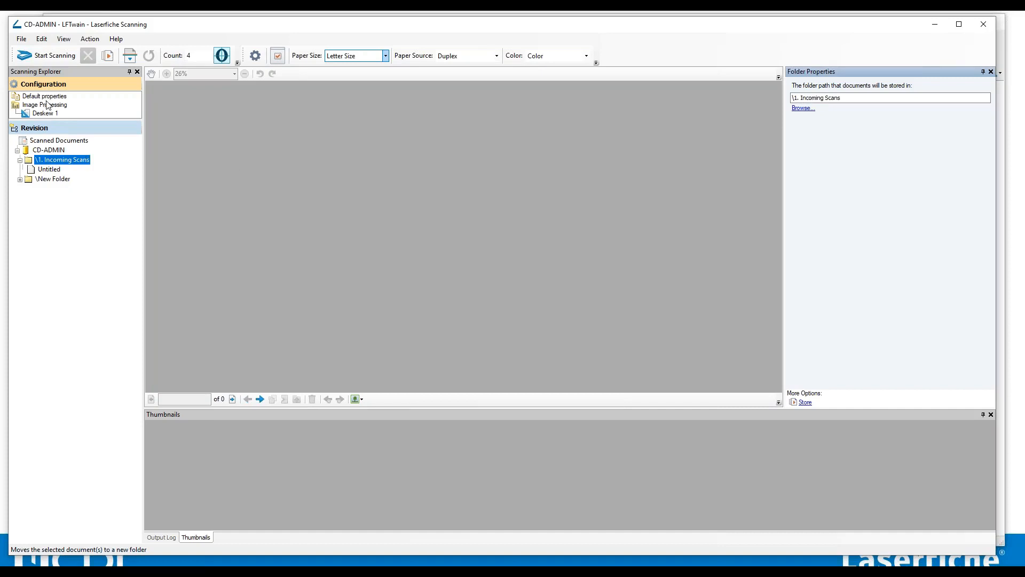
pyautogui.click(49, 169)
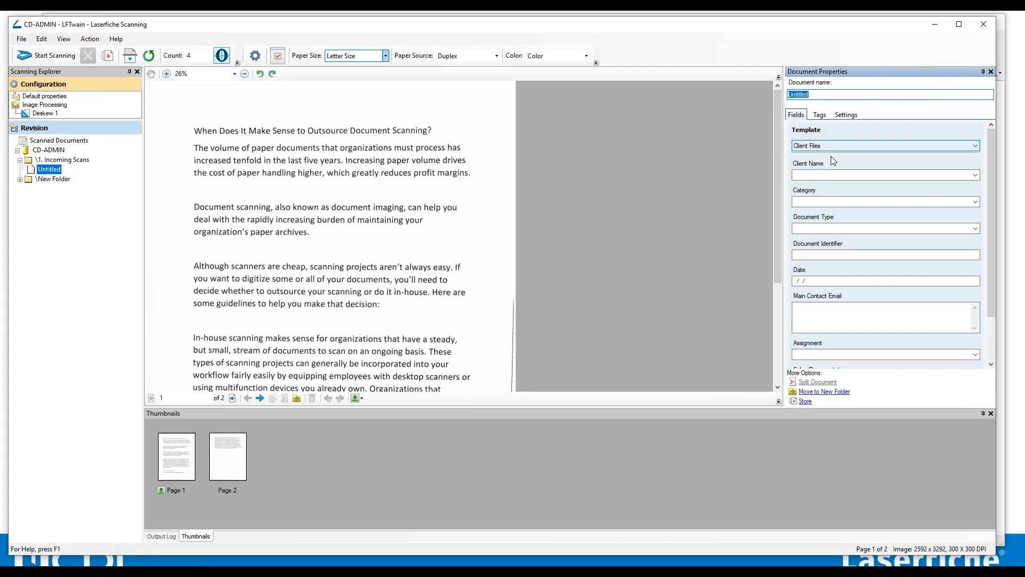
pyautogui.click(810, 147)
pyautogui.click(830, 146)
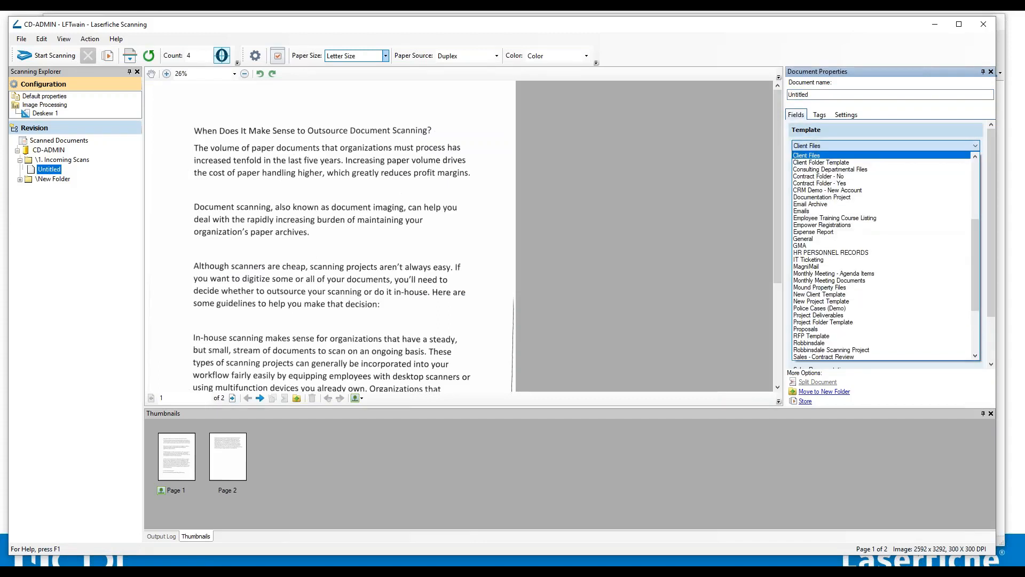
pyautogui.click(830, 162)
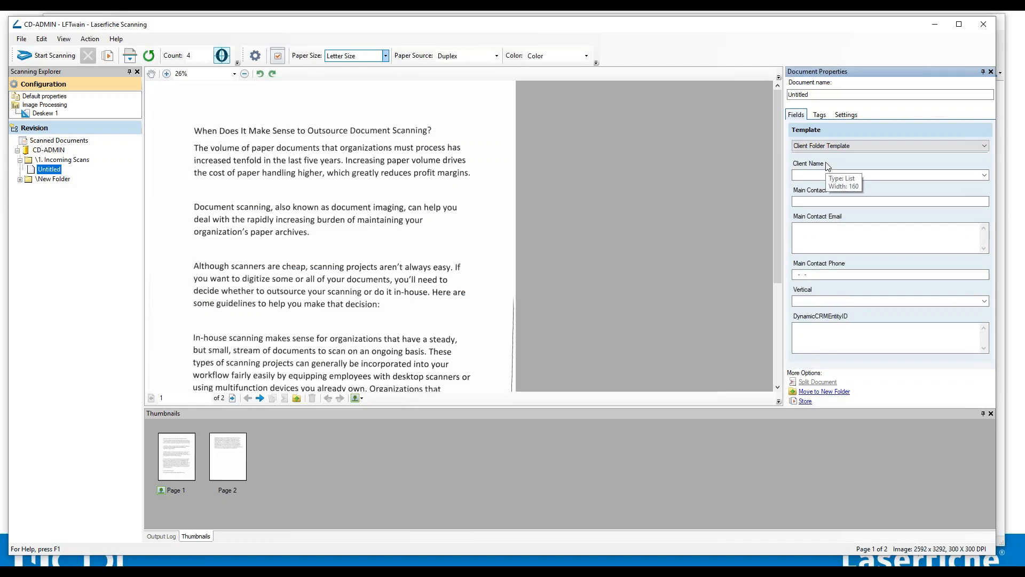
# Change the document's template to Accounting Mobile and select its Vendor field.
pyautogui.click(829, 148)
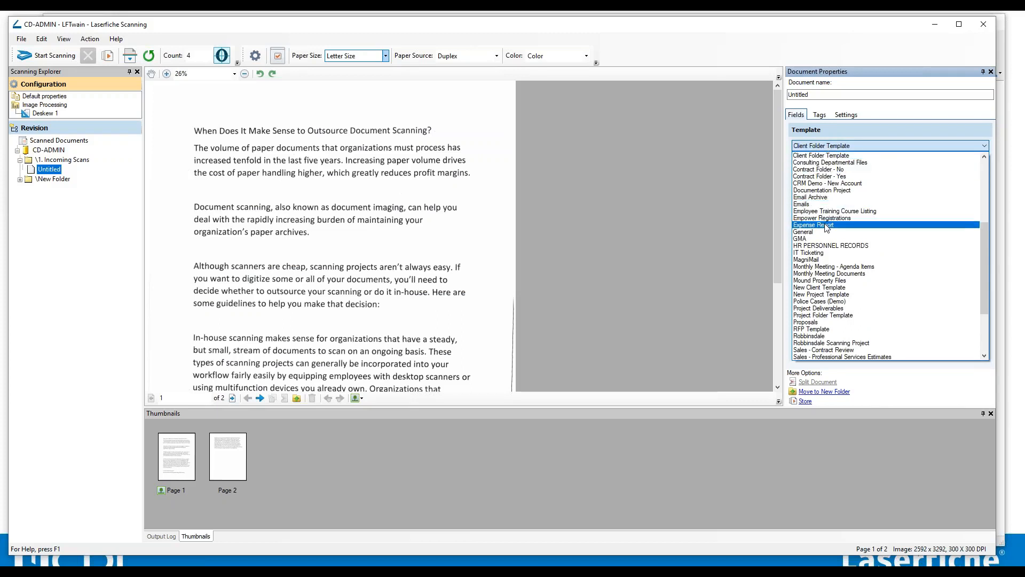
pyautogui.scroll(7, 836, 274)
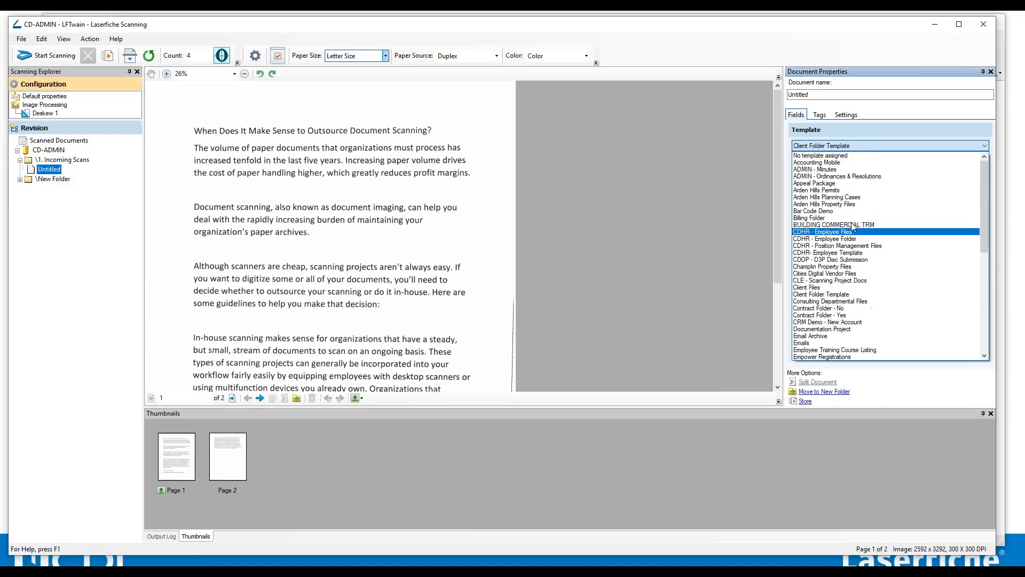
pyautogui.click(831, 164)
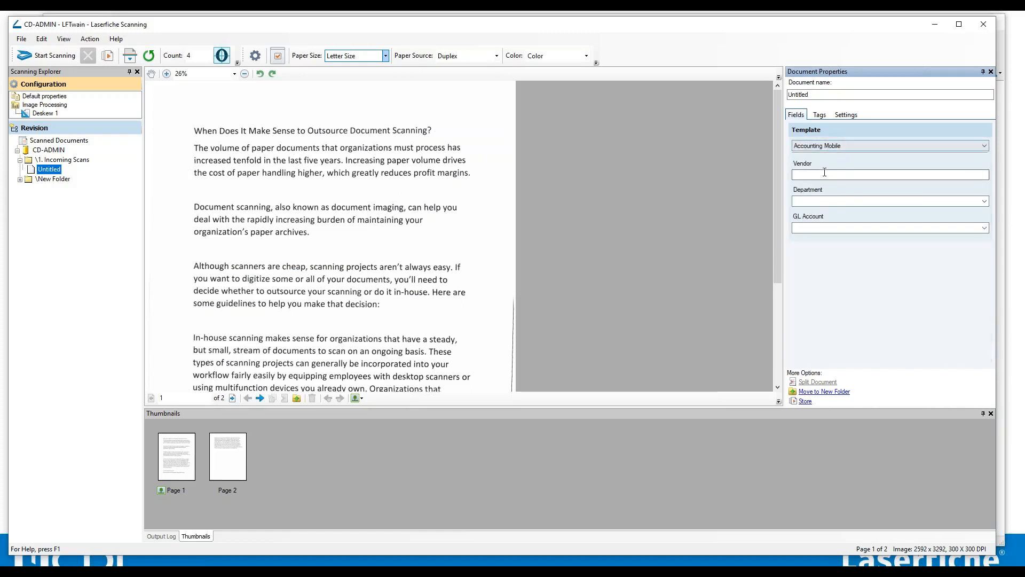
pyautogui.click(824, 174)
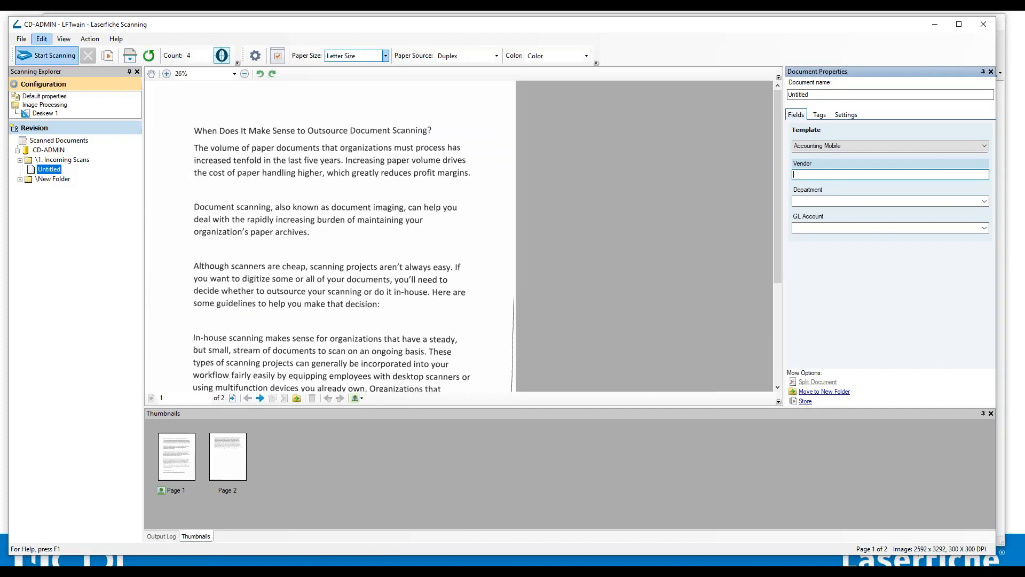
# Store all scanned documents in the Laserfiche repository and close the scanning program.
pyautogui.click(108, 57)
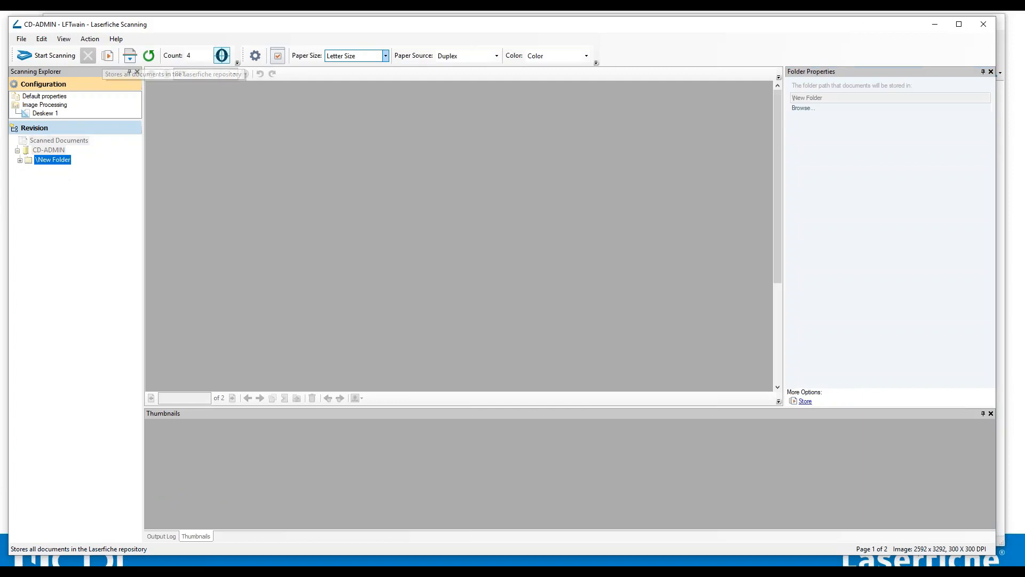
pyautogui.click(984, 24)
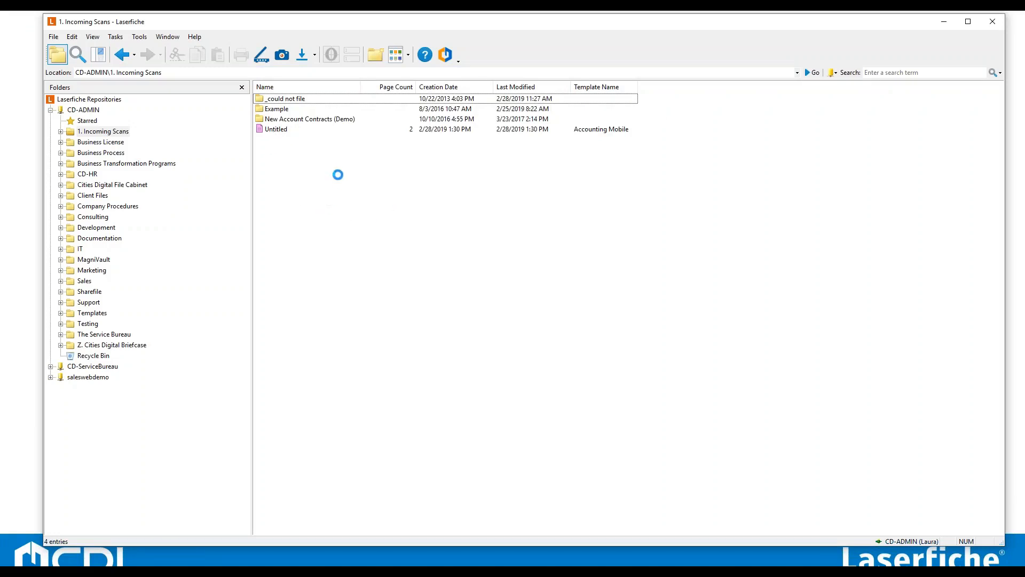
# Open the stored Untitled document in 1. Incoming Scans to view its pages, then close it.
pyautogui.click(286, 131)
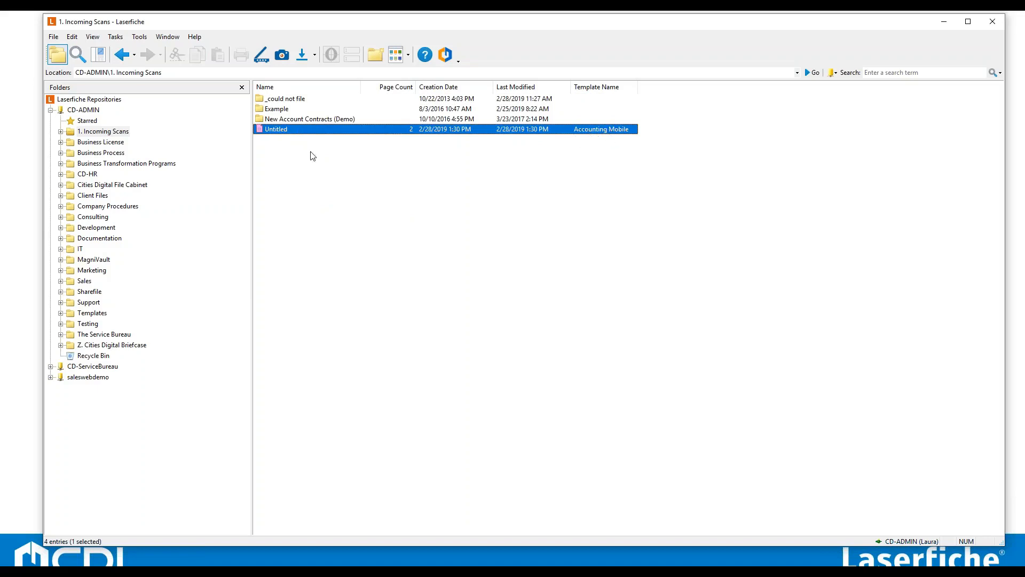
pyautogui.doubleClick(284, 131)
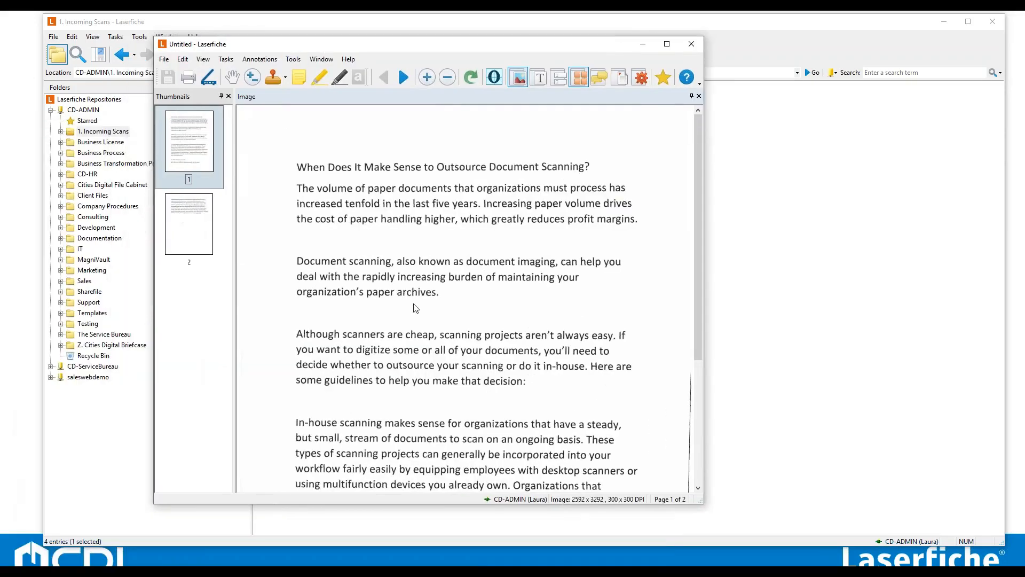
pyautogui.moveTo(704, 443); pyautogui.dragTo(859, 443)
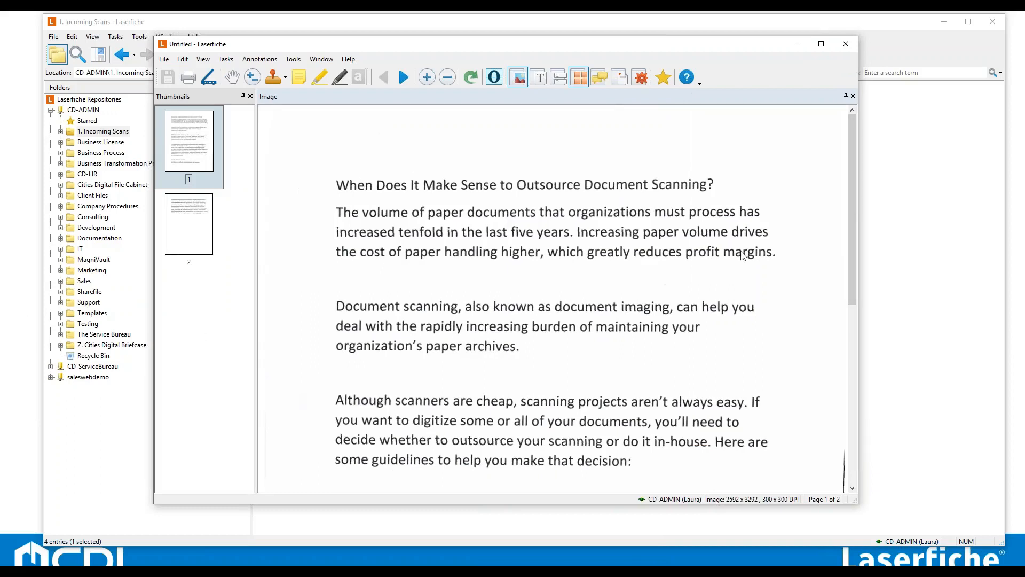
pyautogui.click(848, 46)
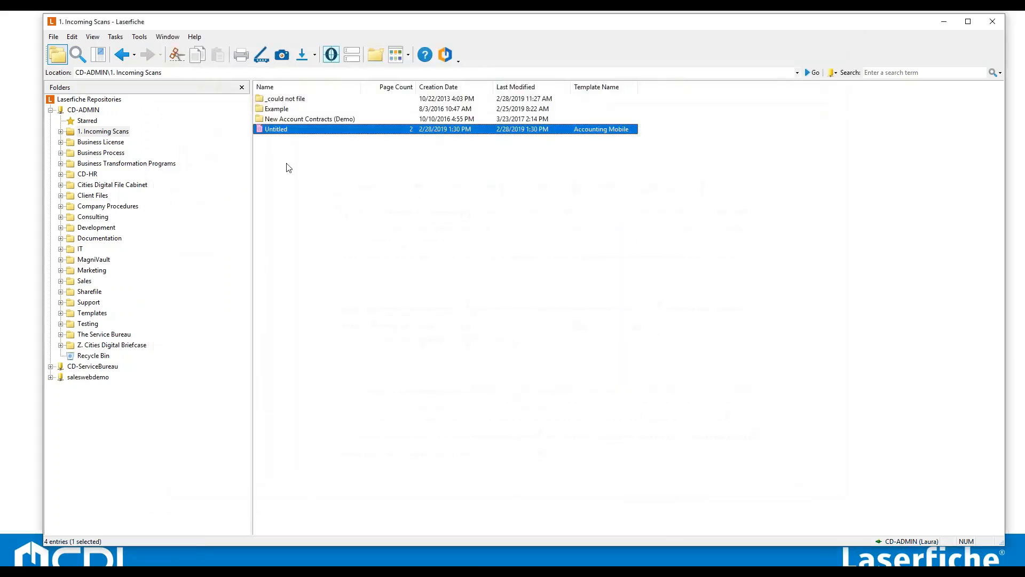
pyautogui.click(374, 223)
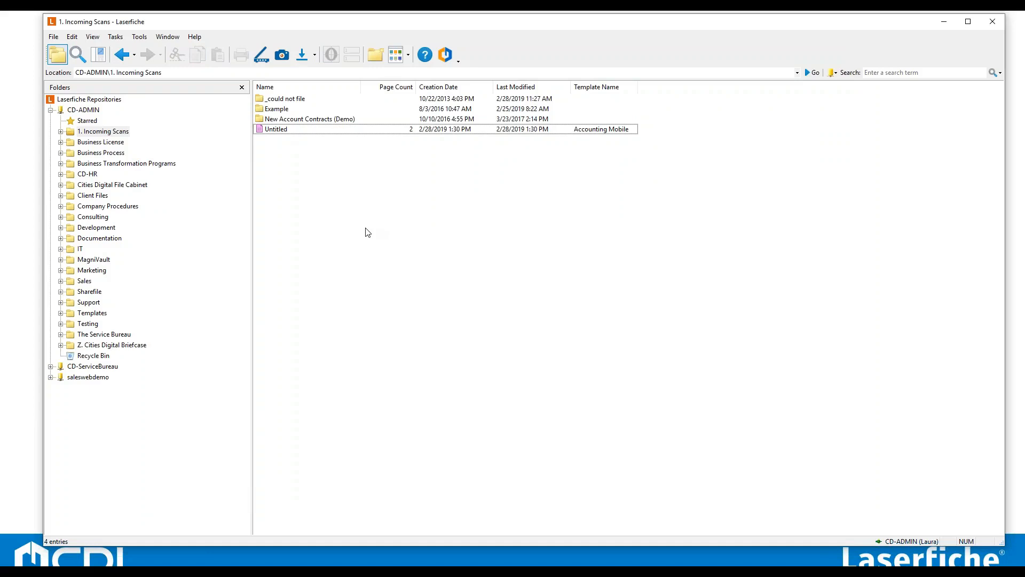
# Reopen the Untitled document and start scanning additional pages into it, cancelling the insert-pages dialog and closing the document.
pyautogui.click(301, 131)
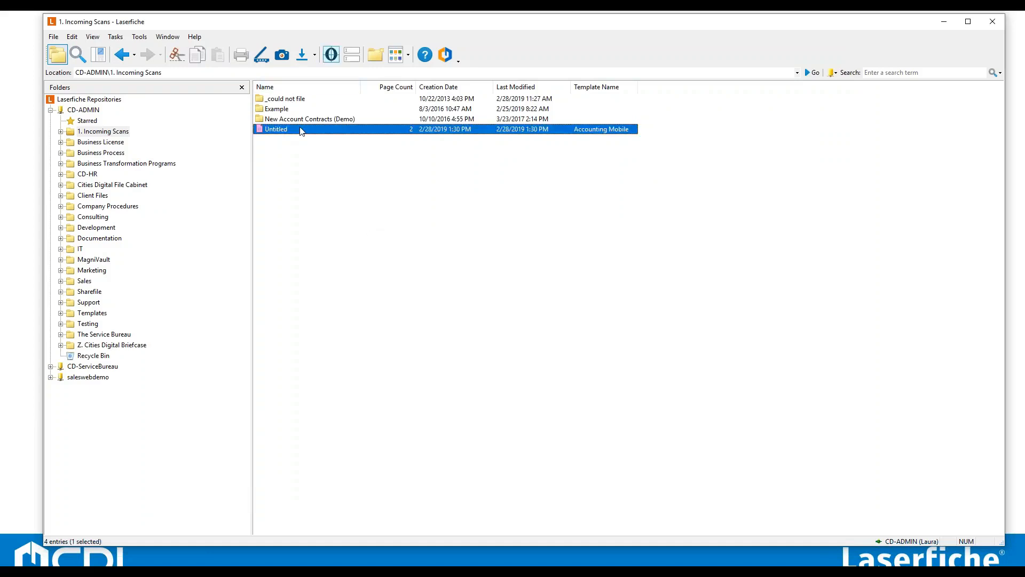
pyautogui.doubleClick(302, 130)
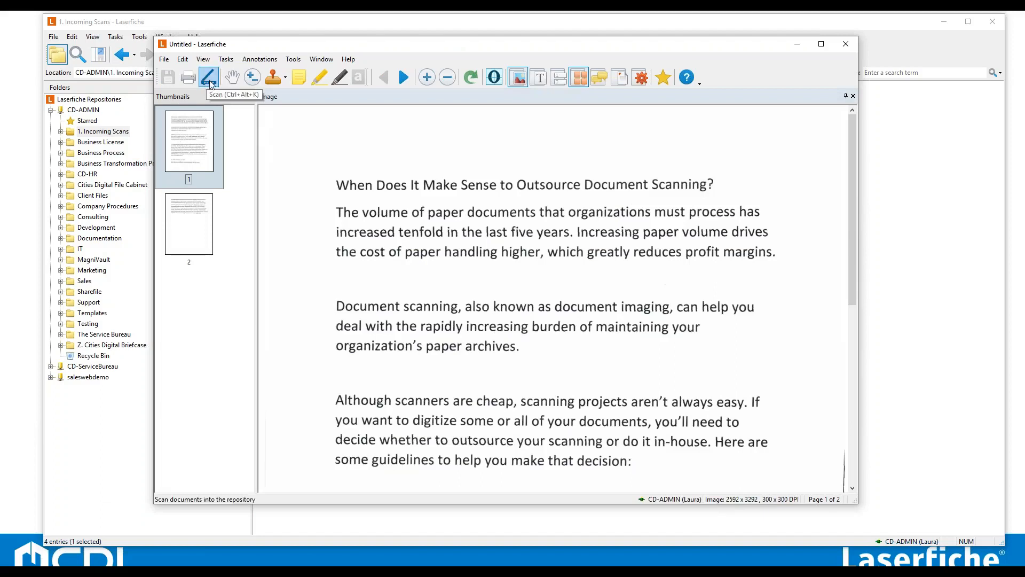
pyautogui.click(209, 80)
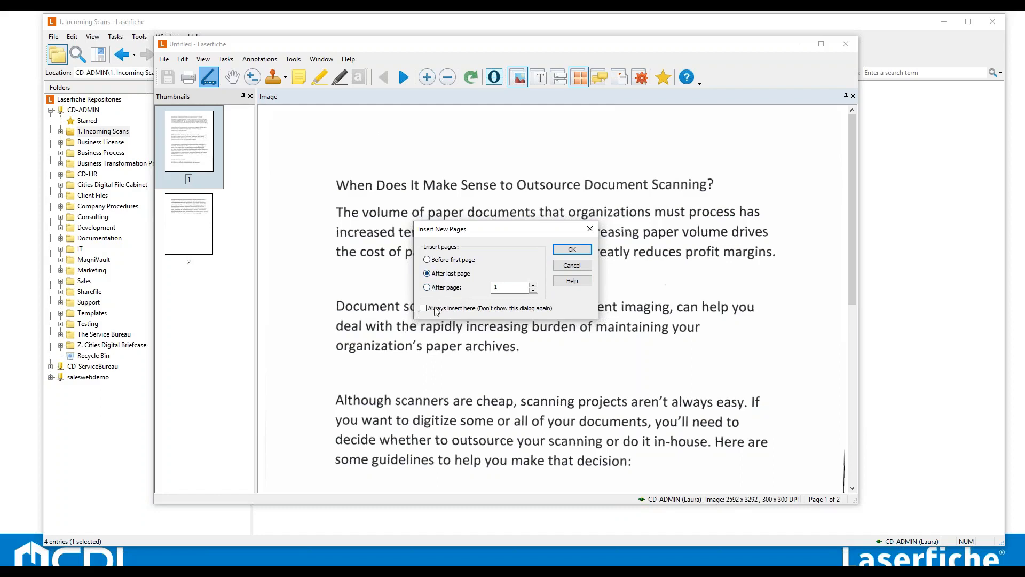
pyautogui.click(571, 266)
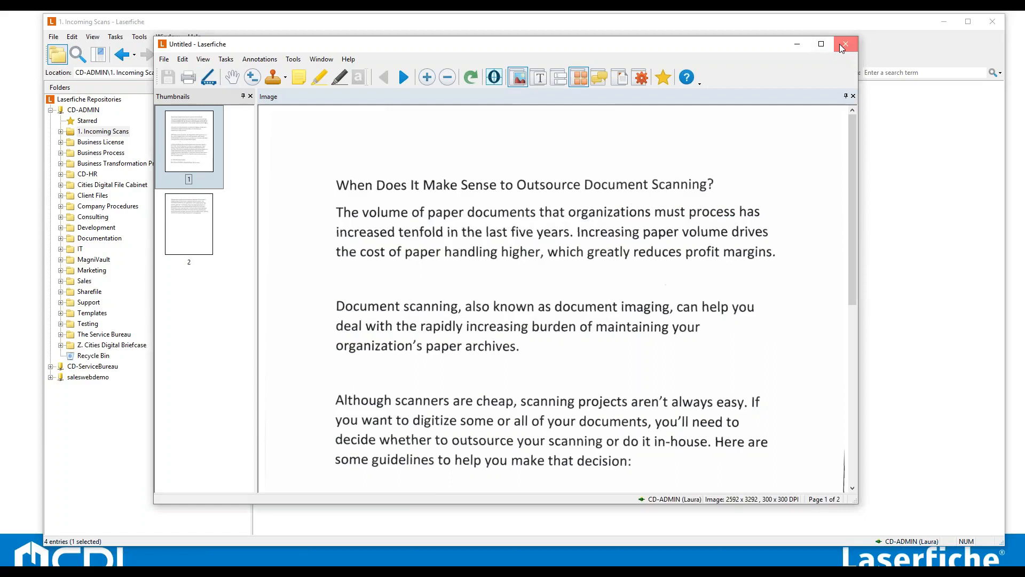
pyautogui.click(845, 45)
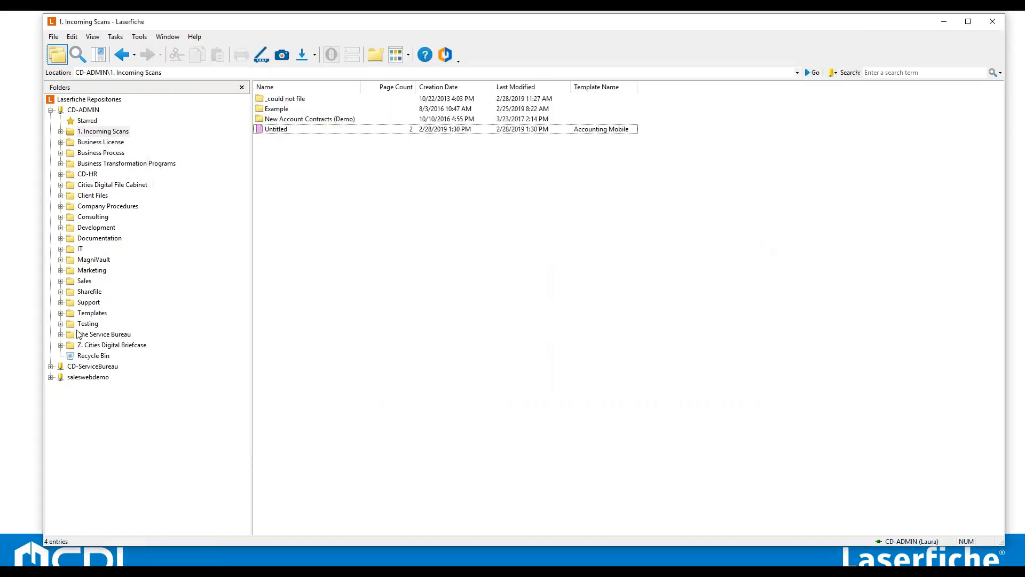
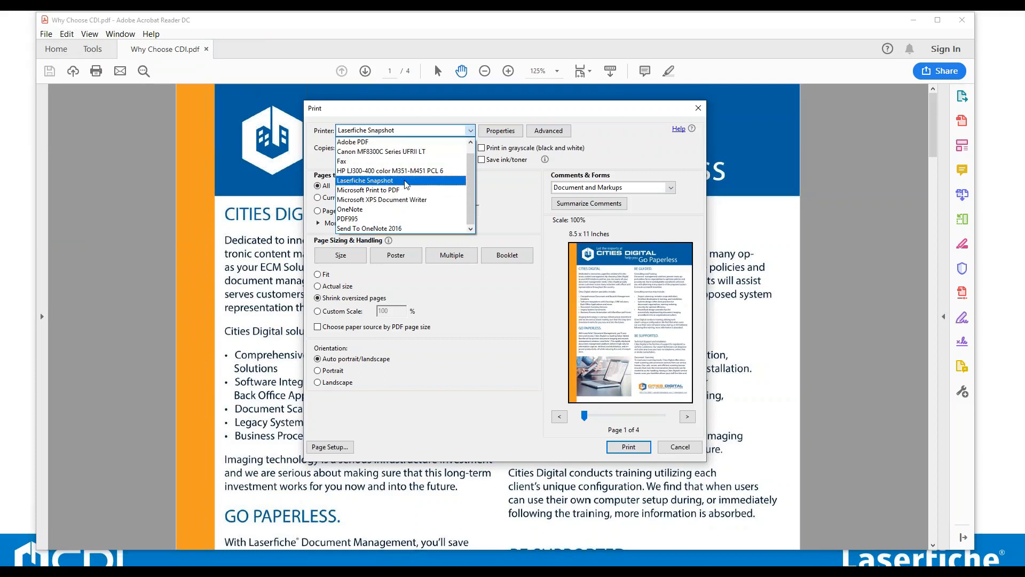
# Print the PDF to the Laserfiche Snapshot printer and name the new document Test.
pyautogui.click(405, 182)
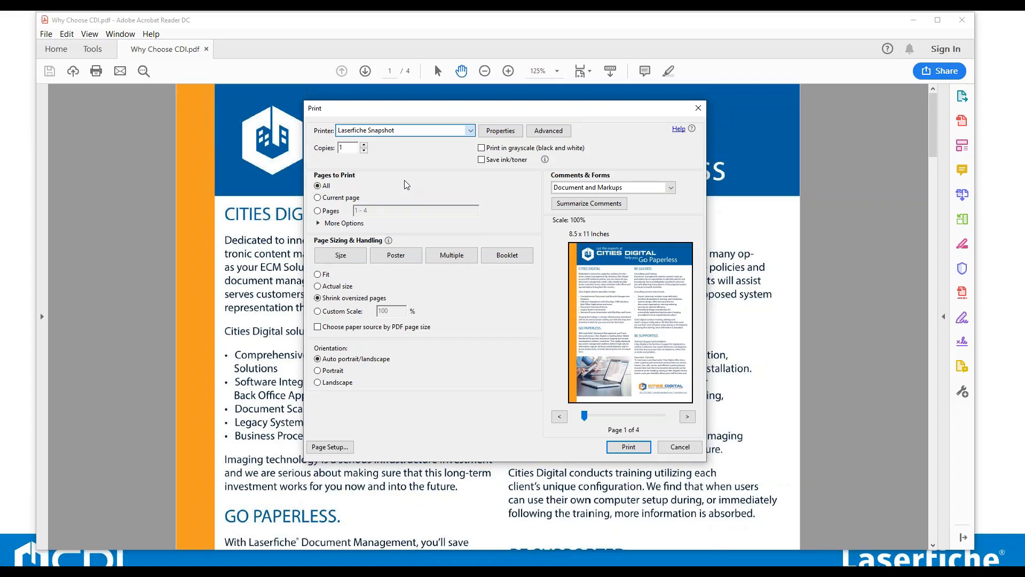
pyautogui.click(629, 447)
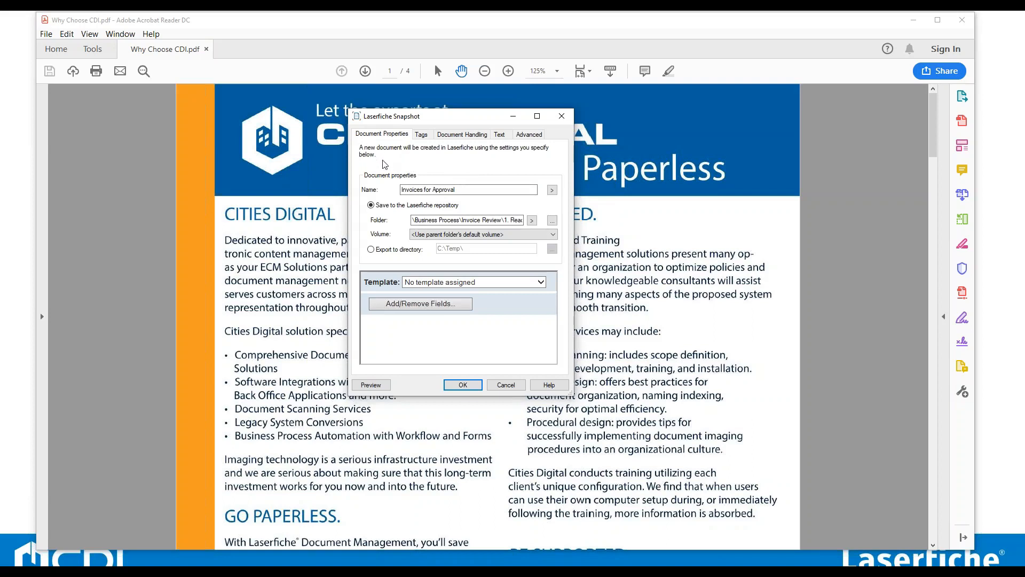
pyautogui.click(448, 190)
pyautogui.click(482, 189)
pyautogui.moveTo(476, 191); pyautogui.dragTo(360, 190)
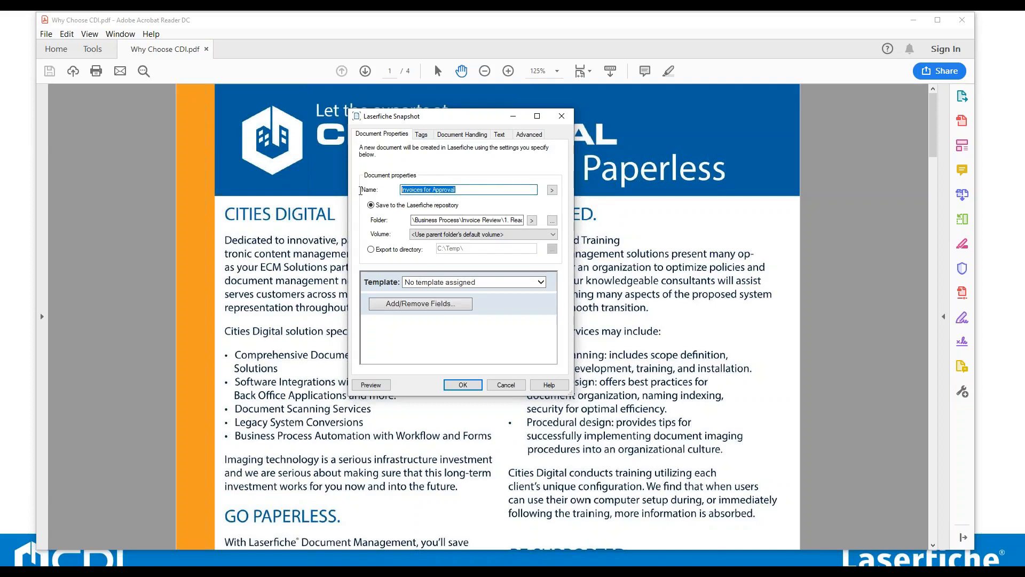
pyautogui.write('Test')
# Set the document's destination folder to 1. Incoming Scans in the repository.
pyautogui.click(552, 220)
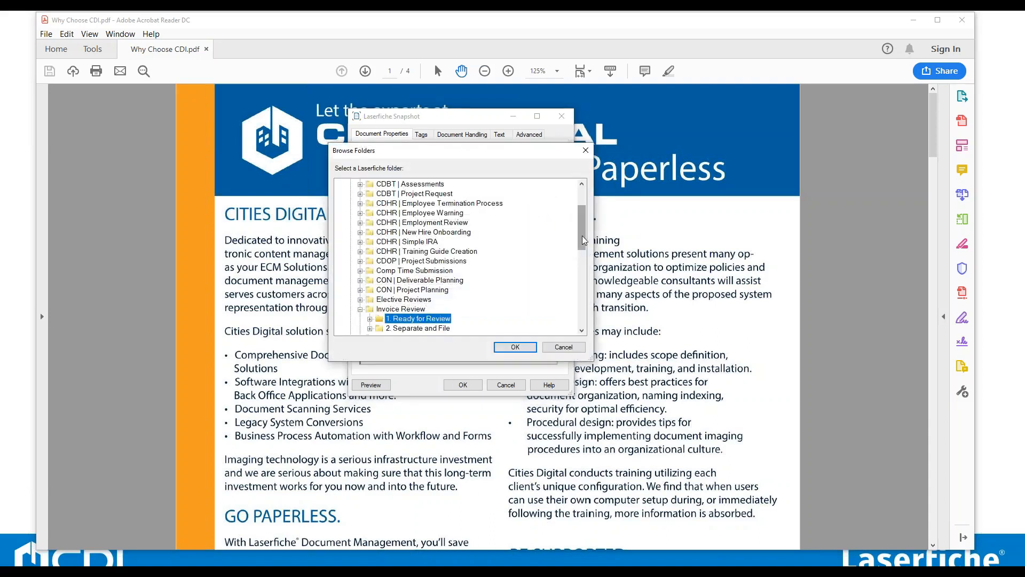
pyautogui.moveTo(582, 235); pyautogui.dragTo(582, 216)
pyautogui.click(351, 212)
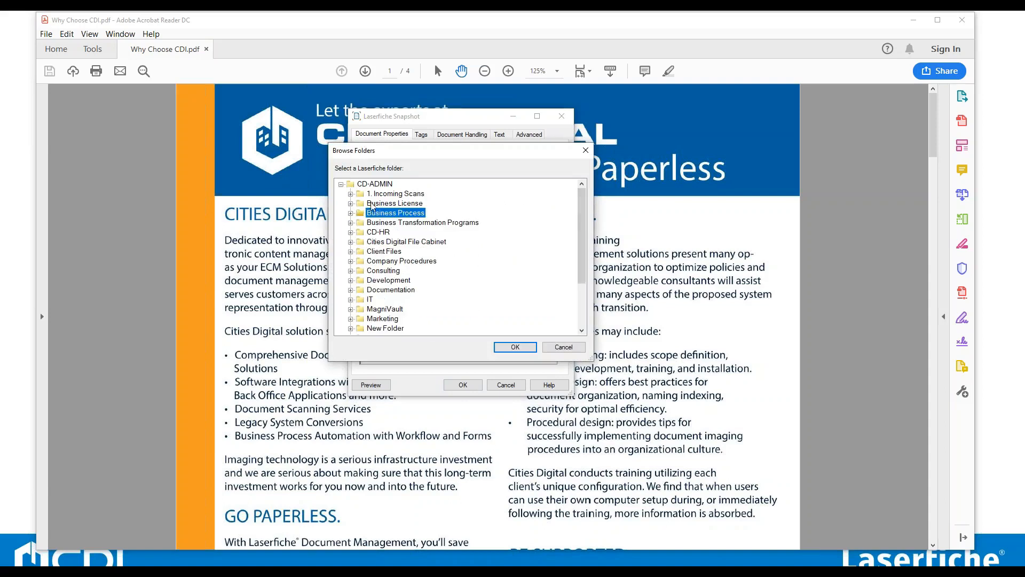
pyautogui.click(395, 194)
pyautogui.click(516, 347)
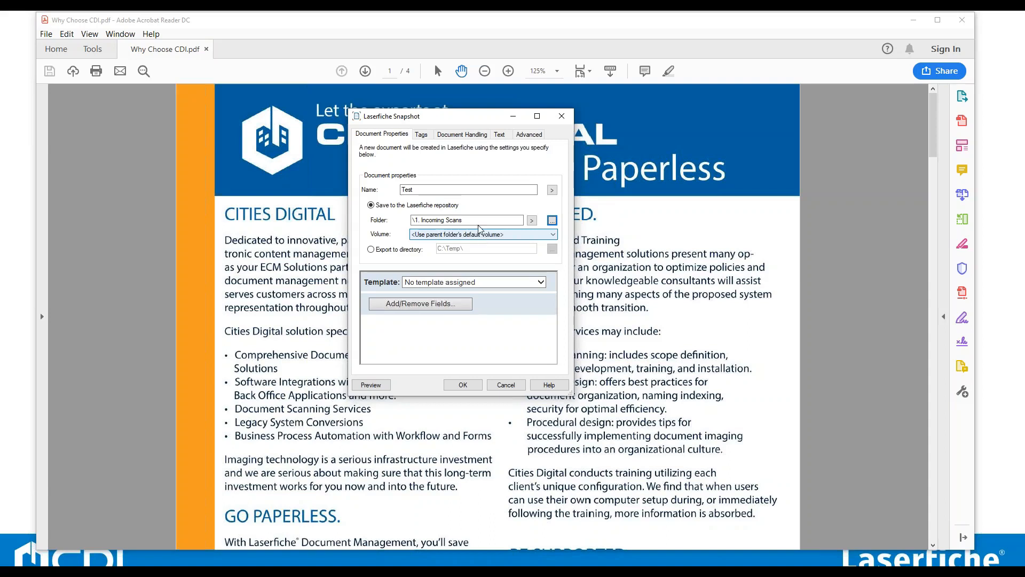
# Review the Tags, Document Handling, Text and Advanced settings, then send the document to Laserfiche.
pyautogui.click(421, 134)
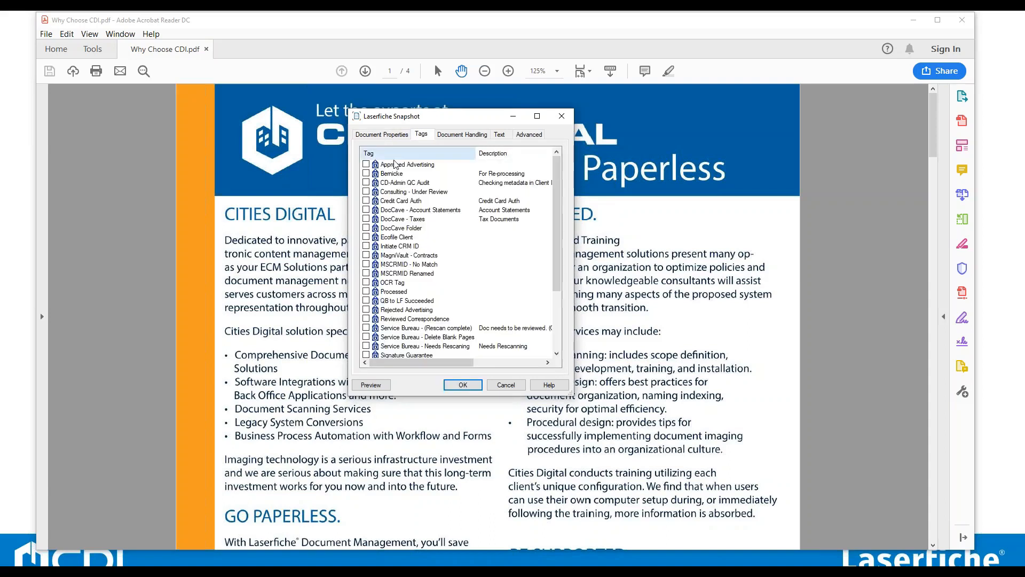
pyautogui.click(461, 135)
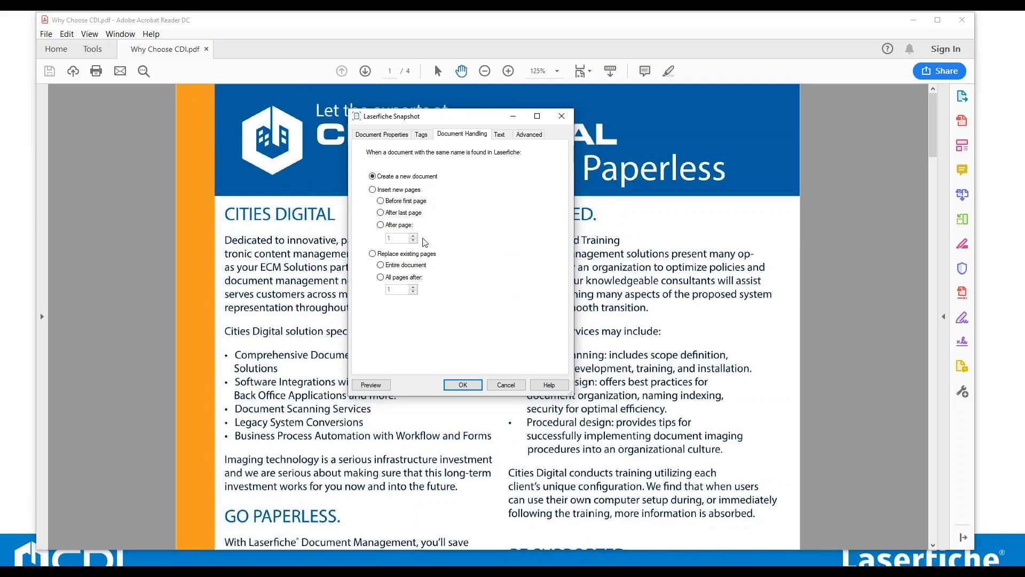
pyautogui.click(501, 137)
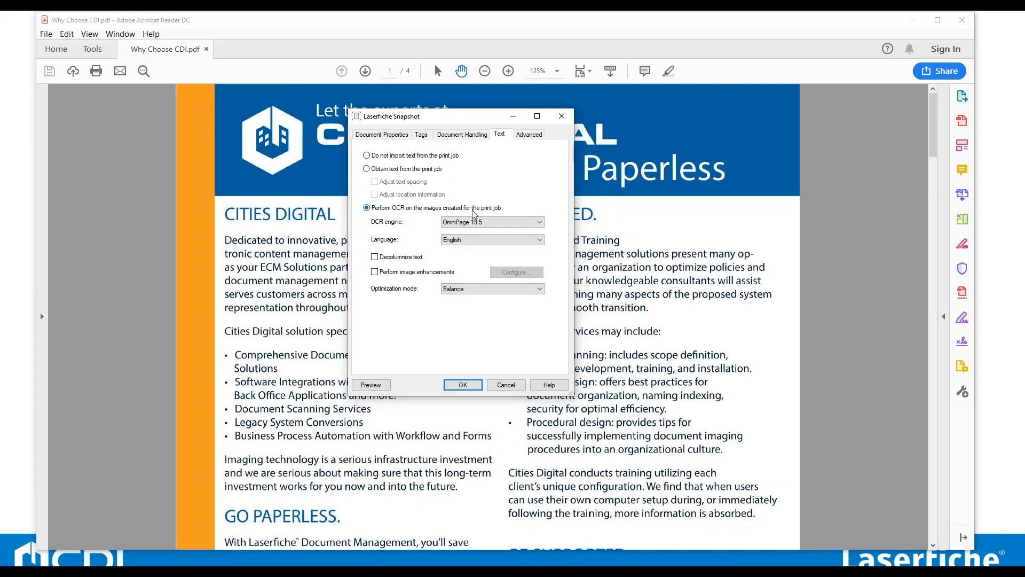
pyautogui.click(531, 137)
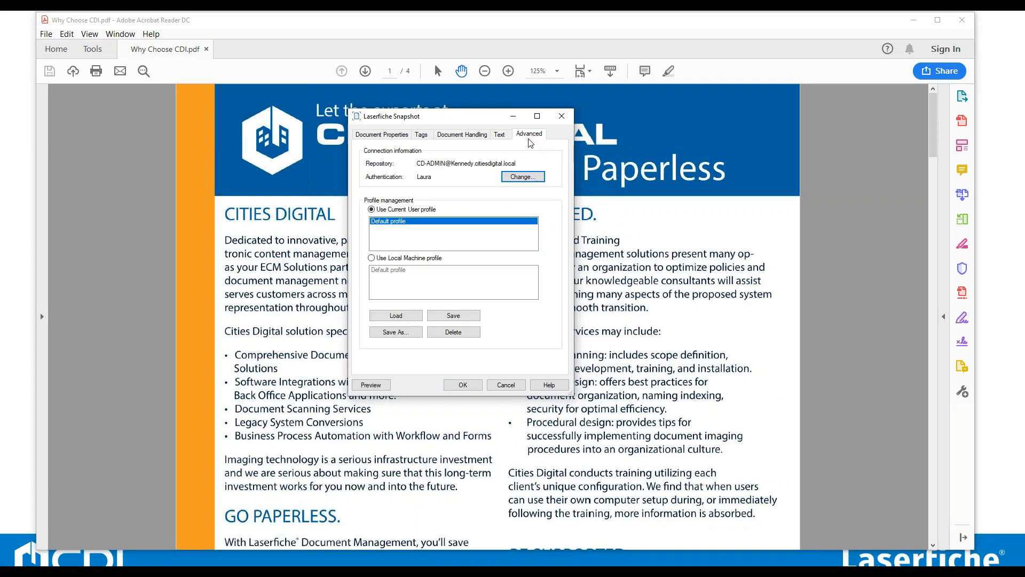
pyautogui.click(392, 136)
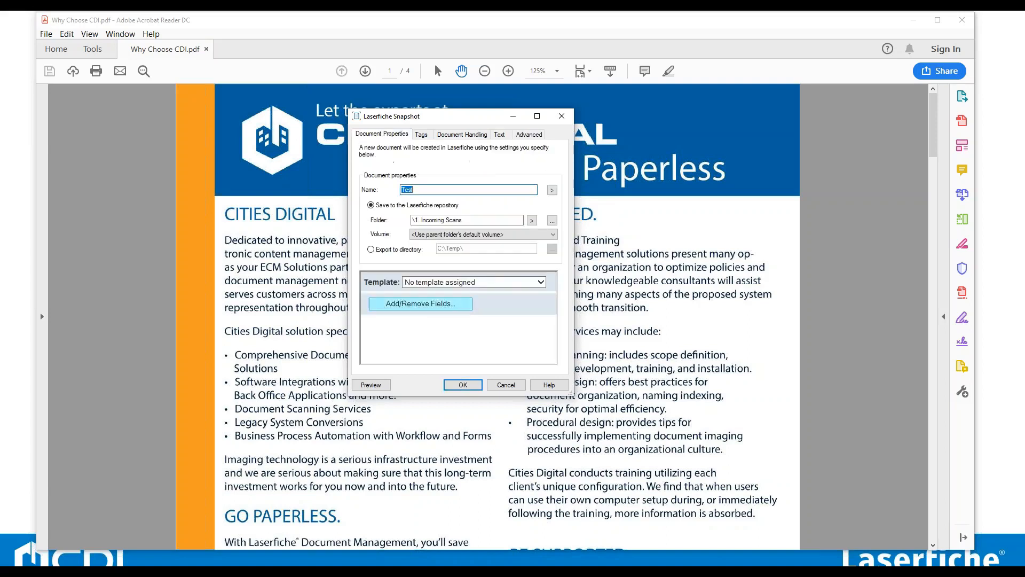
pyautogui.click(473, 385)
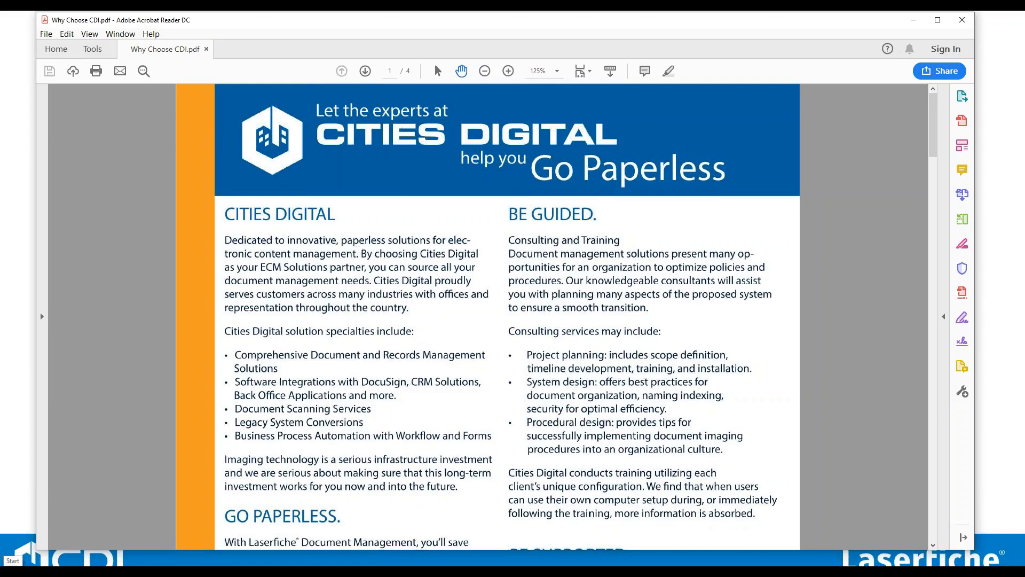
# Launch Snapshot Configuration from the Start menu and open its printing preferences.
pyautogui.click(7, 555)
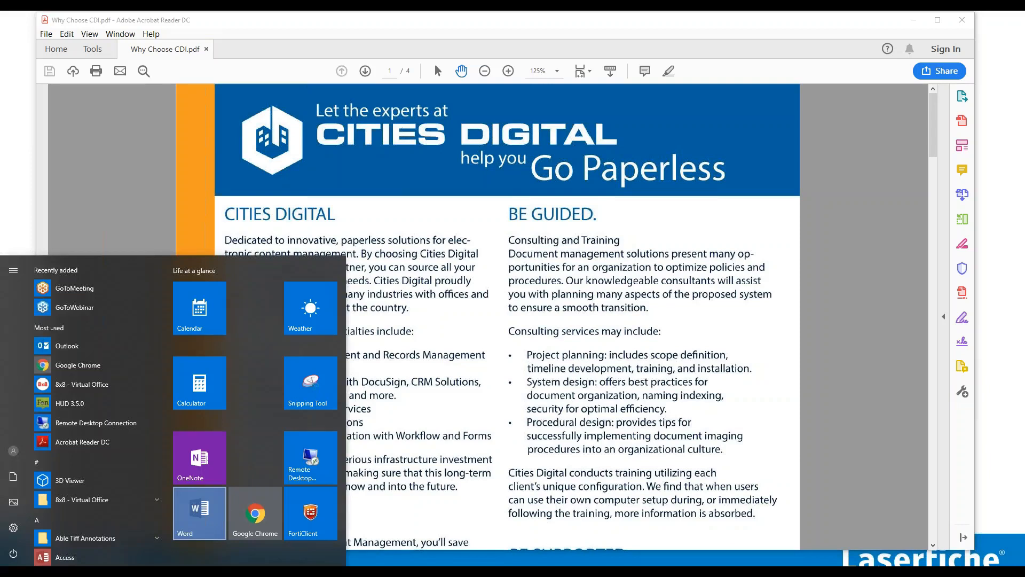
pyautogui.write('snap')
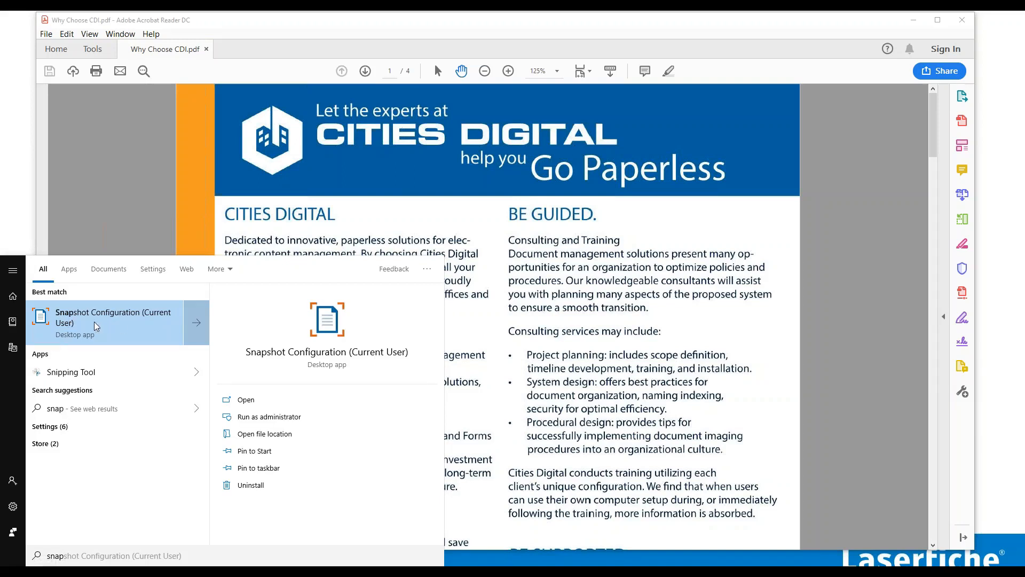
pyautogui.click(146, 315)
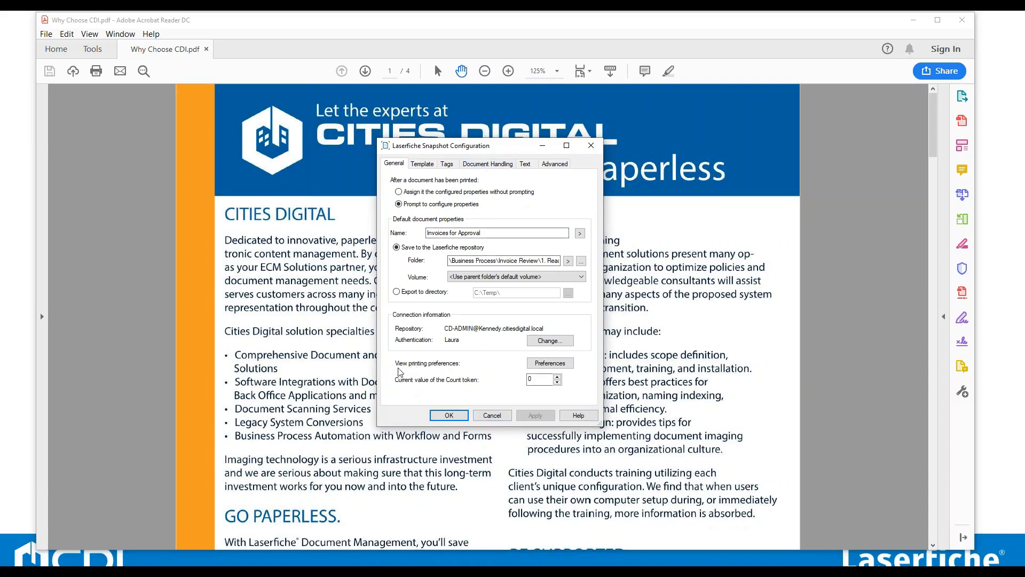
pyautogui.click(529, 368)
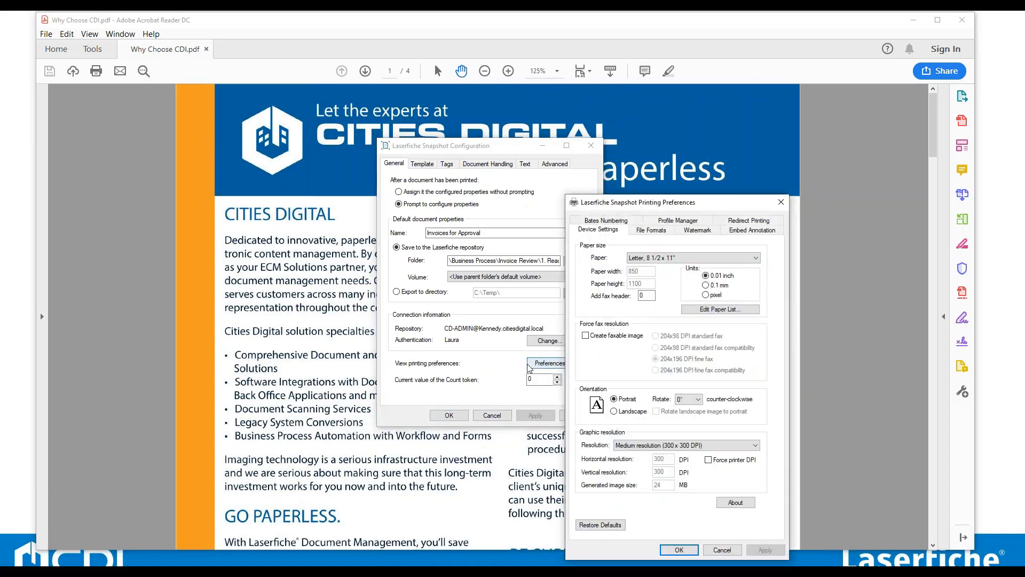
pyautogui.moveTo(654, 207); pyautogui.dragTo(467, 133)
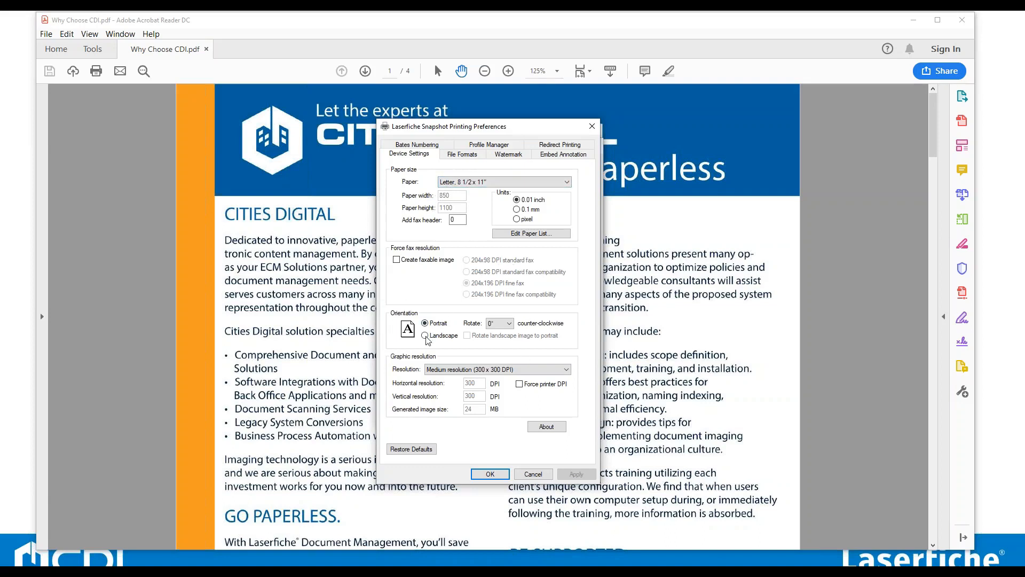
# Examine the available file format options, keeping TIFF JPEG as the format.
pyautogui.click(461, 155)
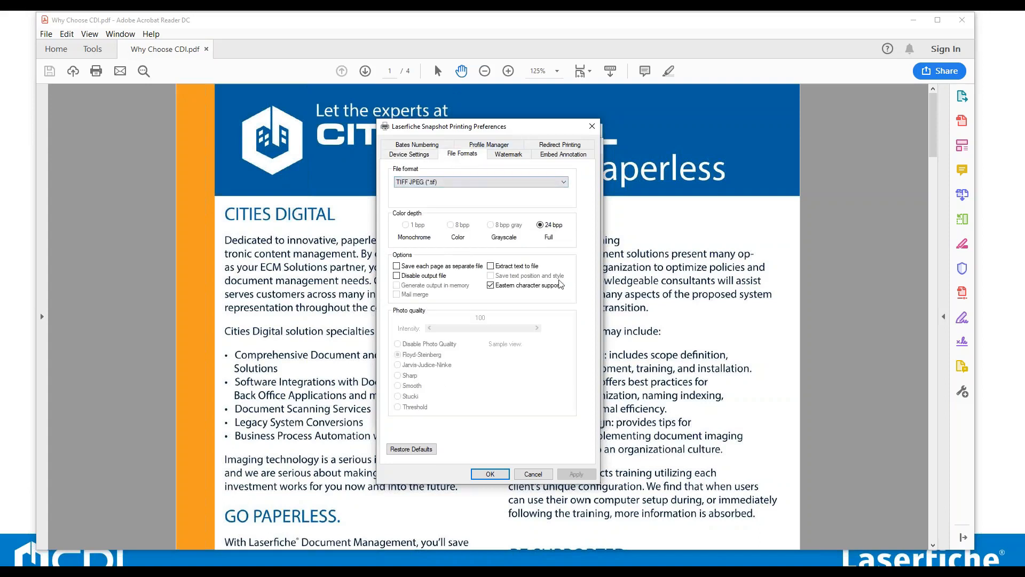
pyautogui.click(462, 181)
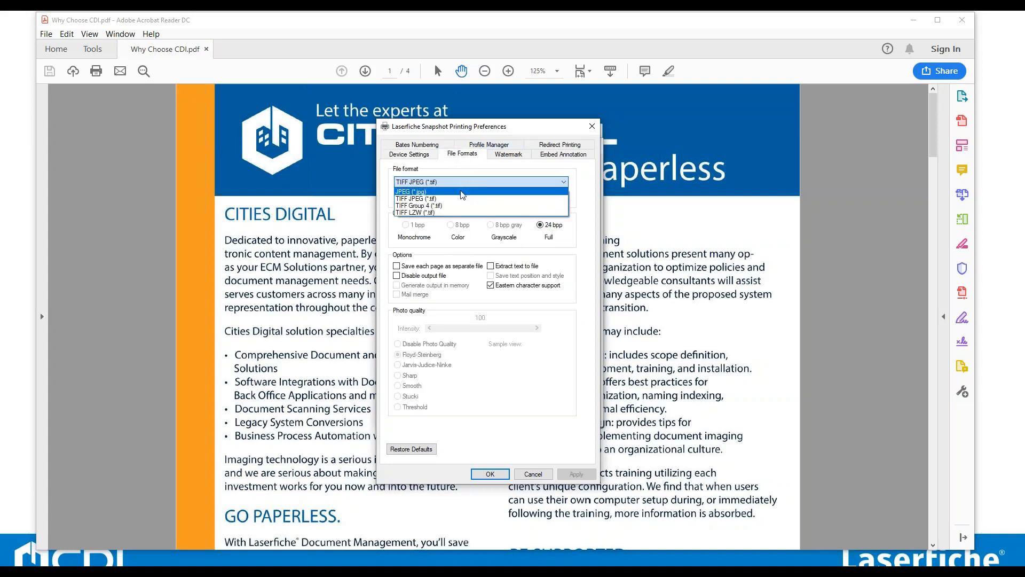
pyautogui.click(462, 192)
pyautogui.click(521, 183)
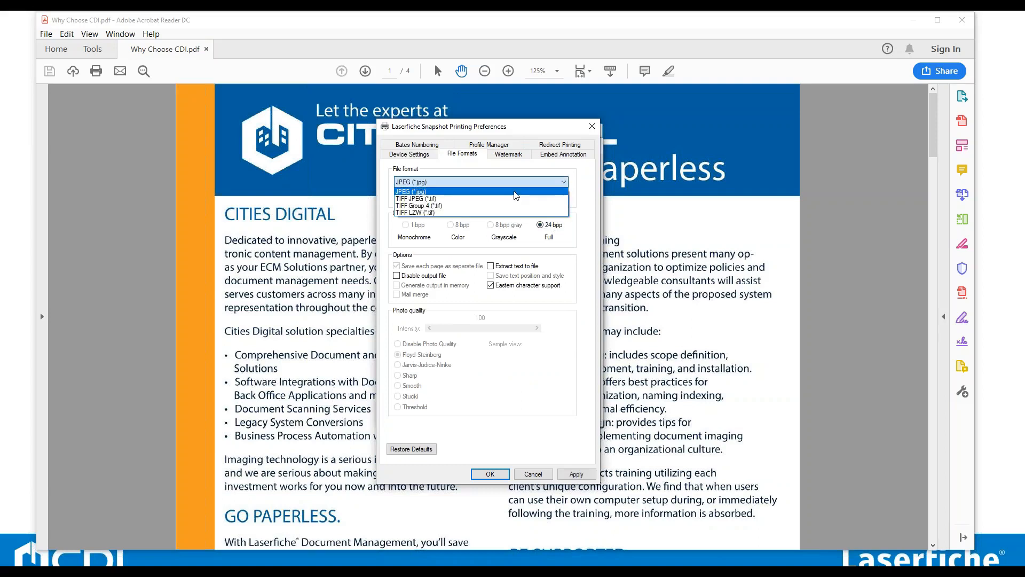
pyautogui.click(515, 212)
pyautogui.click(520, 183)
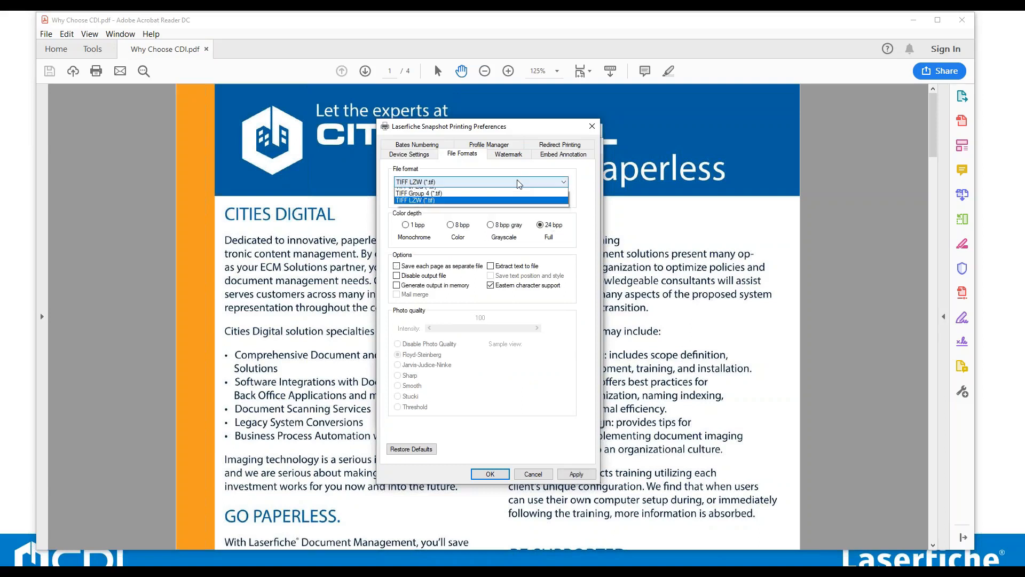
pyautogui.click(486, 198)
pyautogui.click(490, 183)
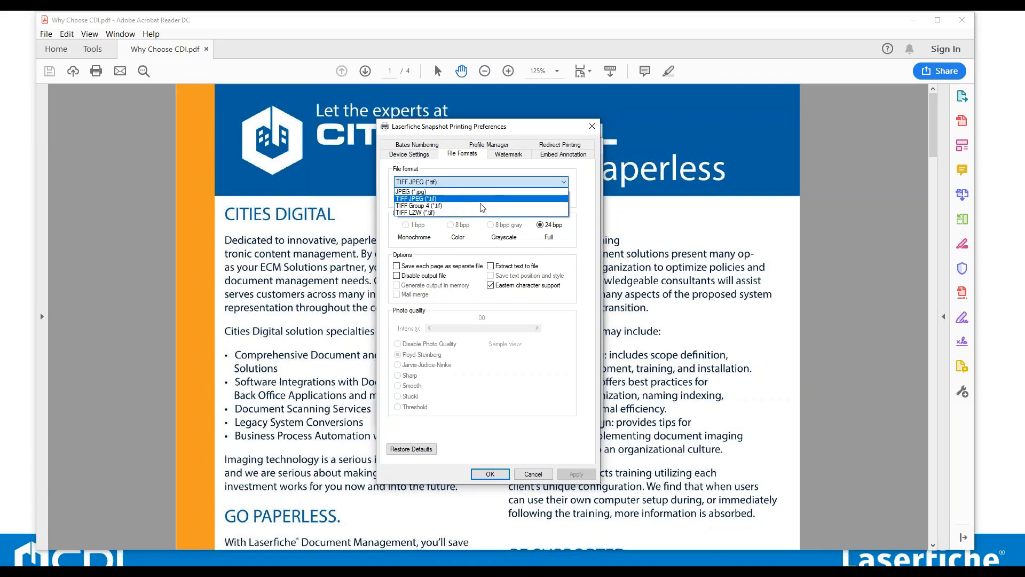
pyautogui.click(482, 206)
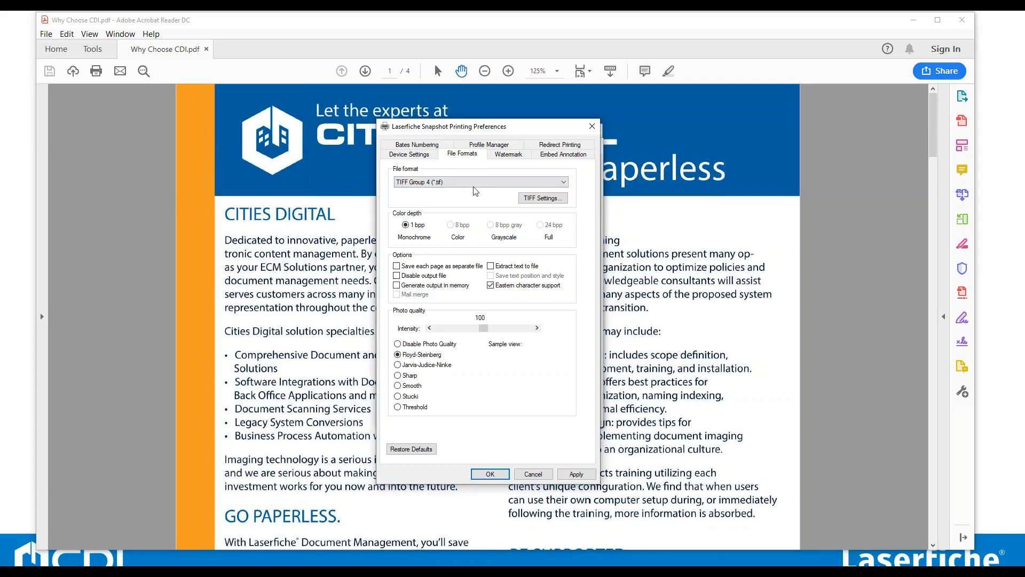
pyautogui.click(507, 182)
pyautogui.click(490, 202)
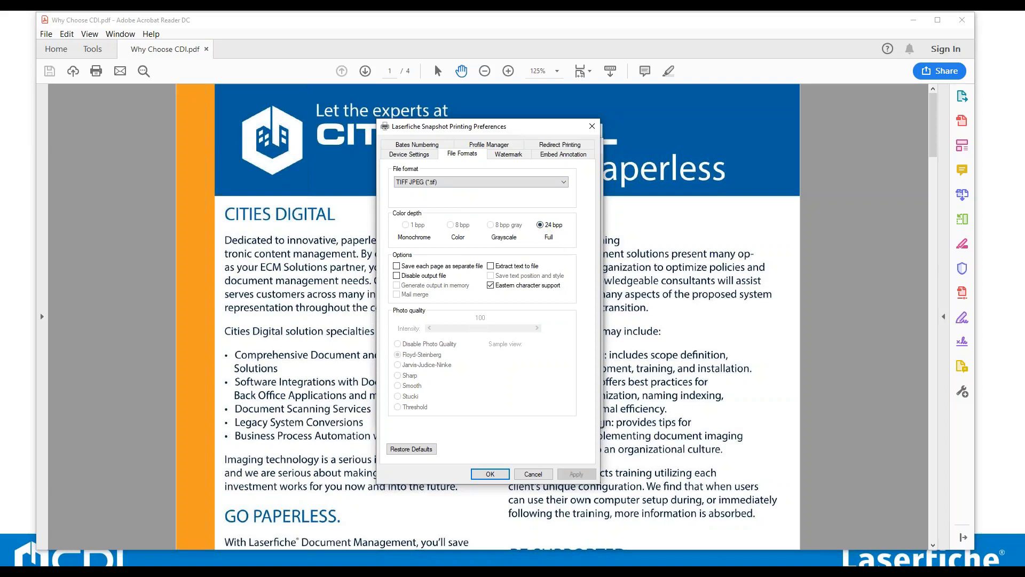
# Review the Watermark and Embed Annotation settings, then enable a Bates numbering stamp starting numbering at 1.
pyautogui.click(507, 156)
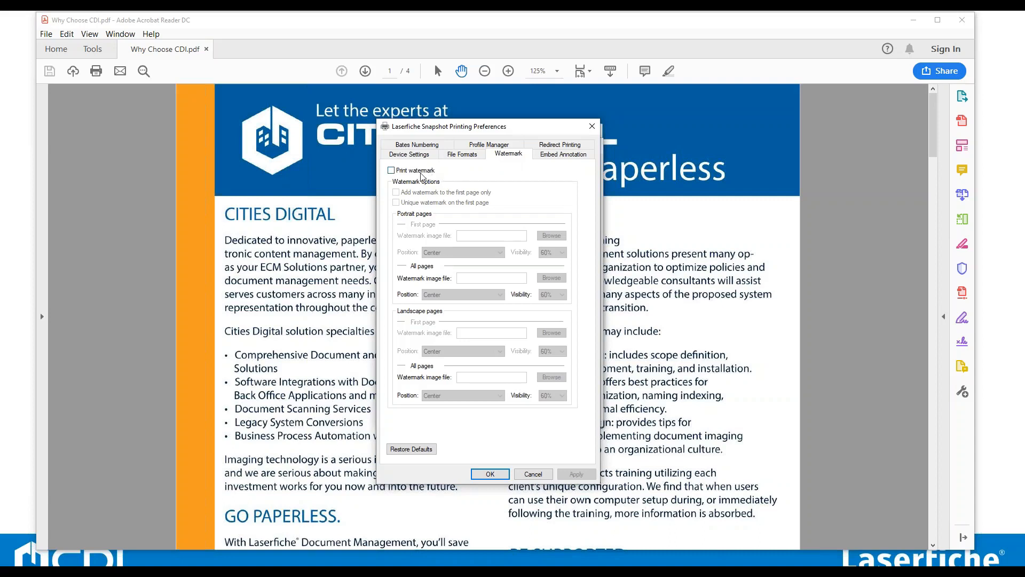
pyautogui.click(563, 154)
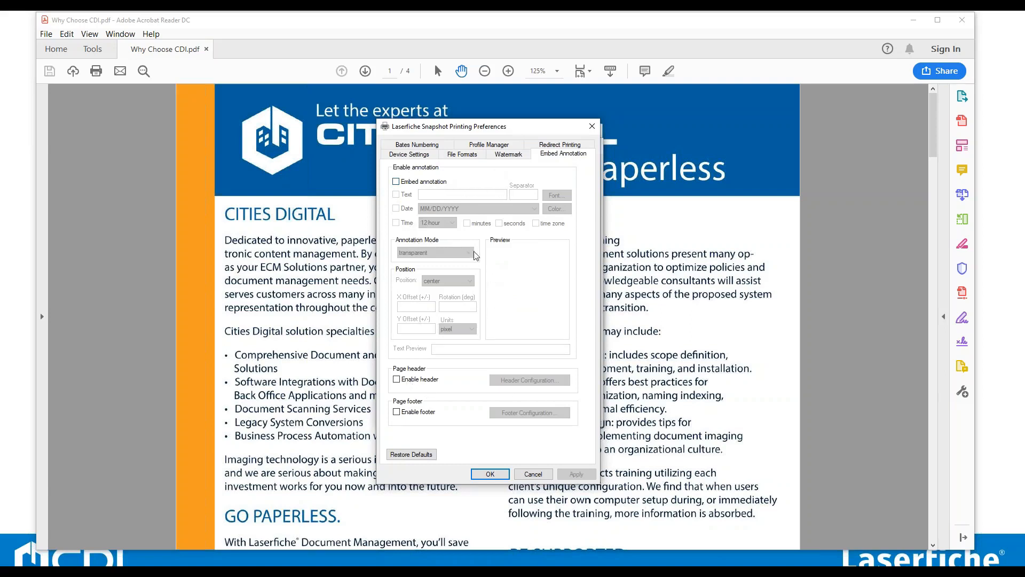
pyautogui.click(443, 147)
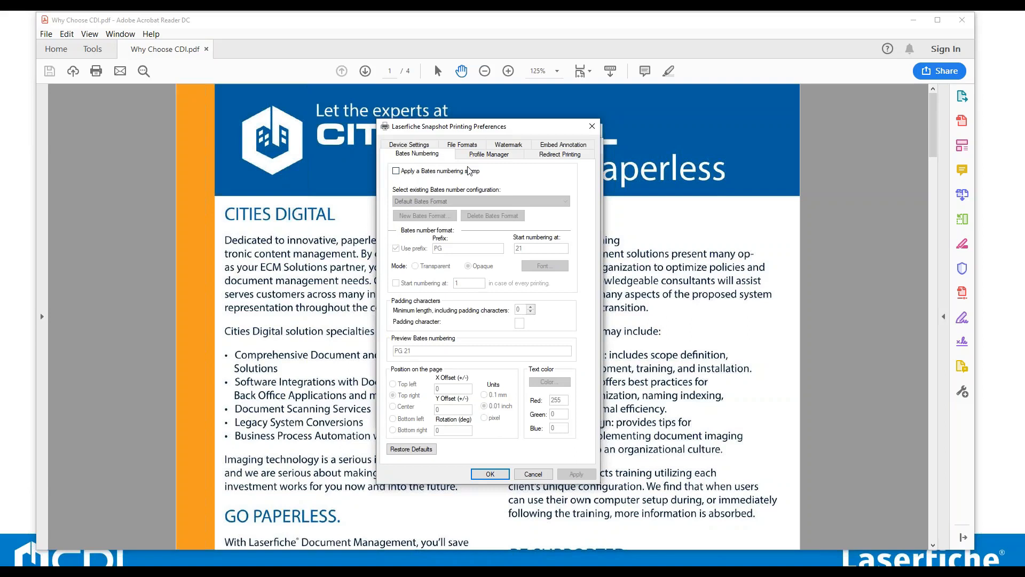
pyautogui.click(395, 171)
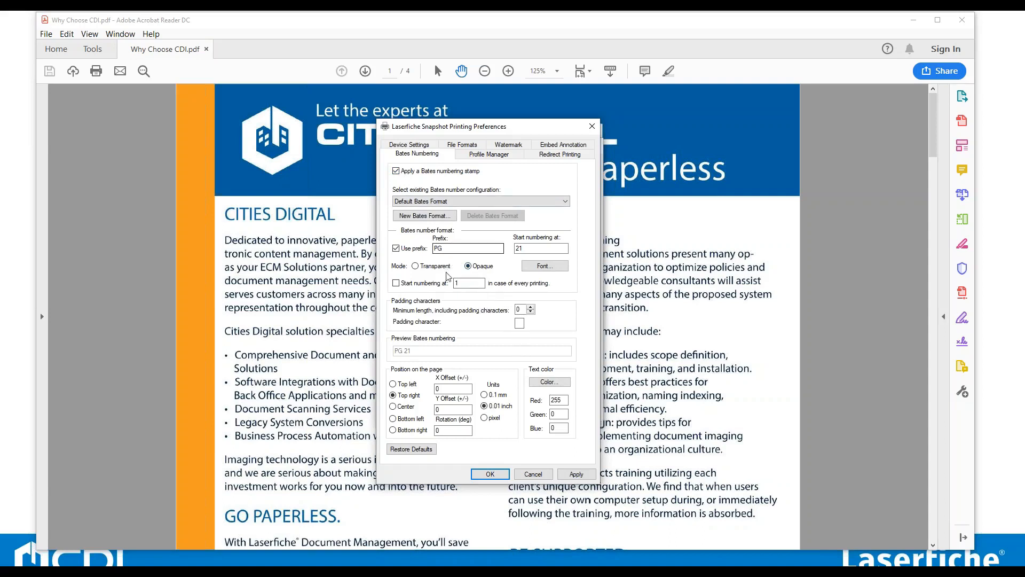
pyautogui.click(396, 283)
pyautogui.click(447, 248)
pyautogui.press('Tab')
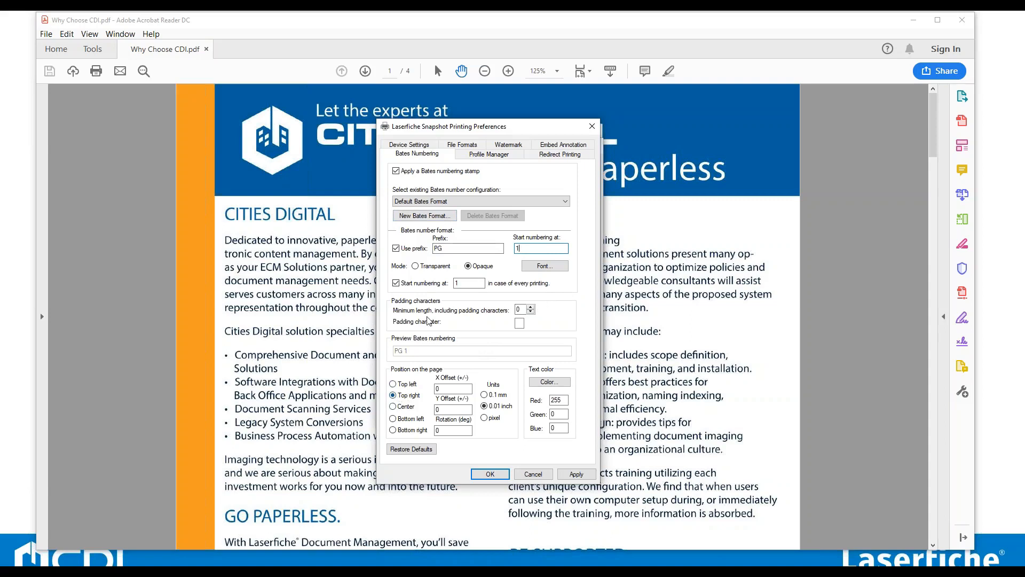
# Check the Bates stamp font, apply the printing preferences and close the Snapshot configuration.
pyautogui.click(545, 265)
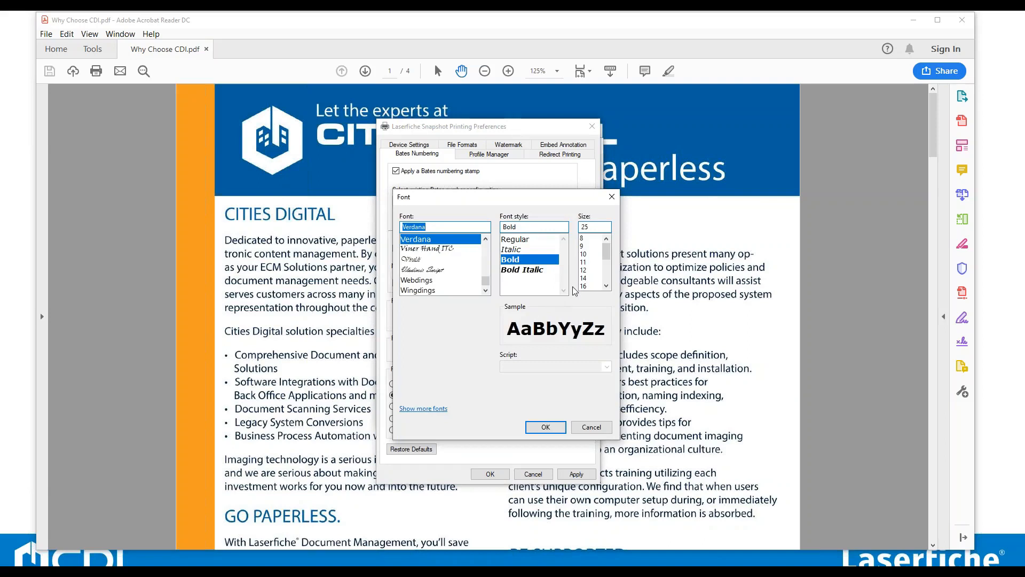
pyautogui.click(555, 428)
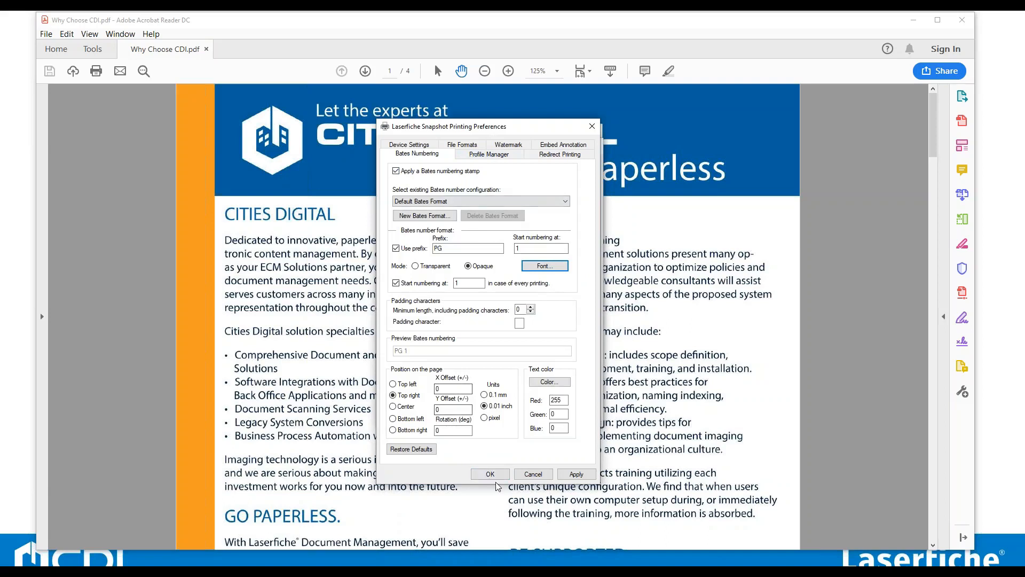
pyautogui.click(581, 475)
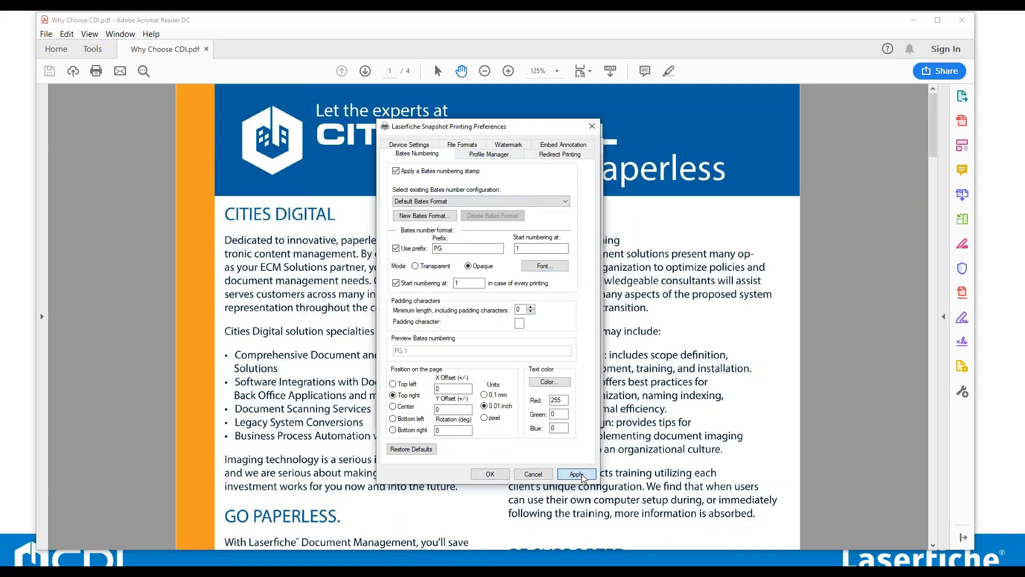
pyautogui.click(502, 475)
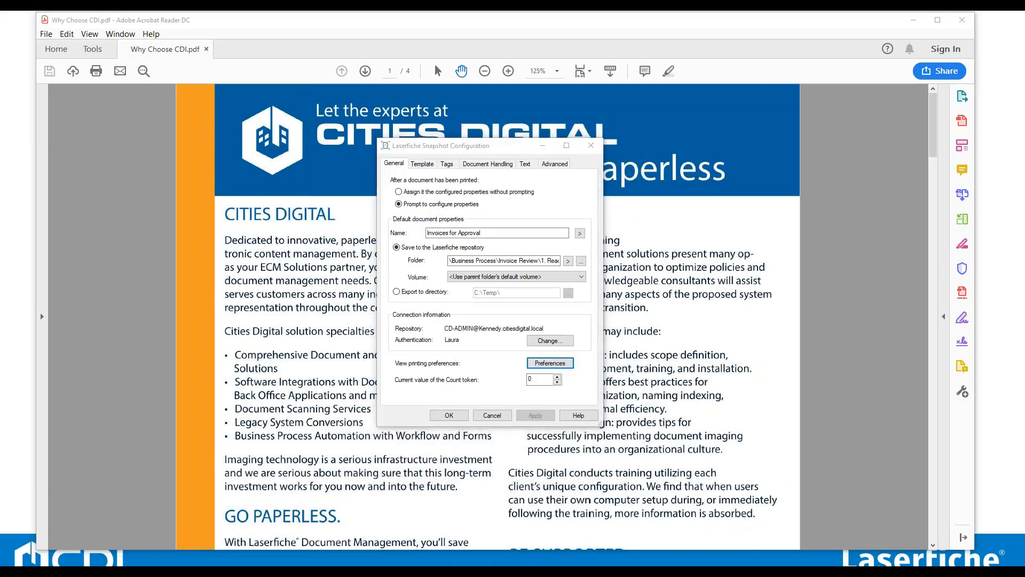
pyautogui.click(449, 415)
# Print the open PDF to the Laserfiche Snapshot printer.
pyautogui.click(46, 34)
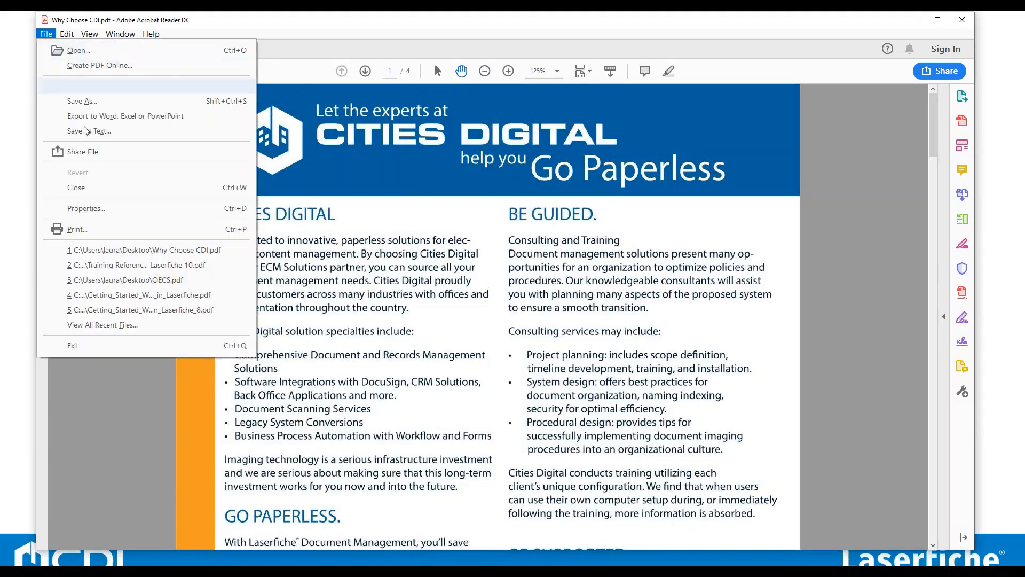
pyautogui.click(95, 229)
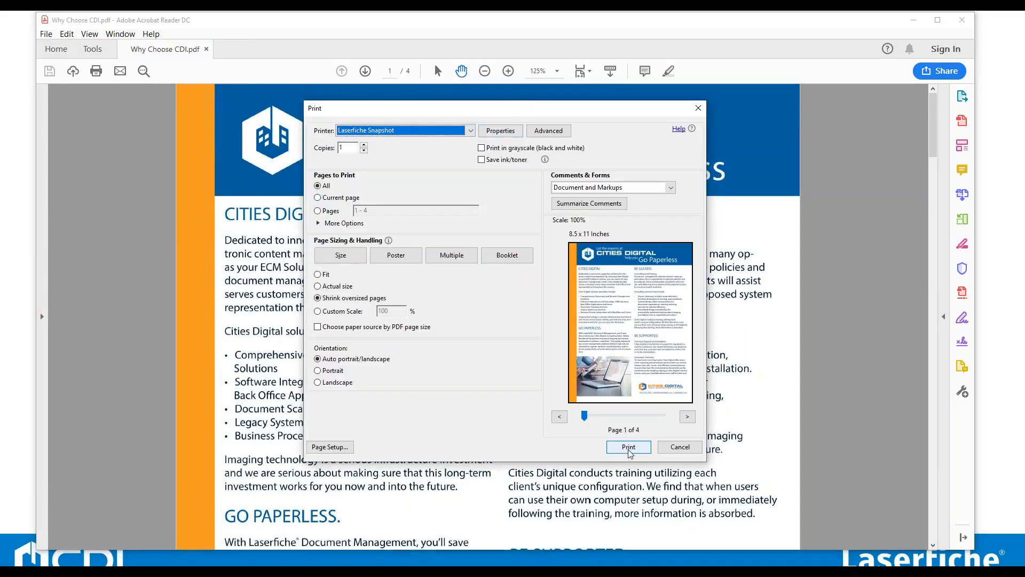
pyautogui.click(629, 451)
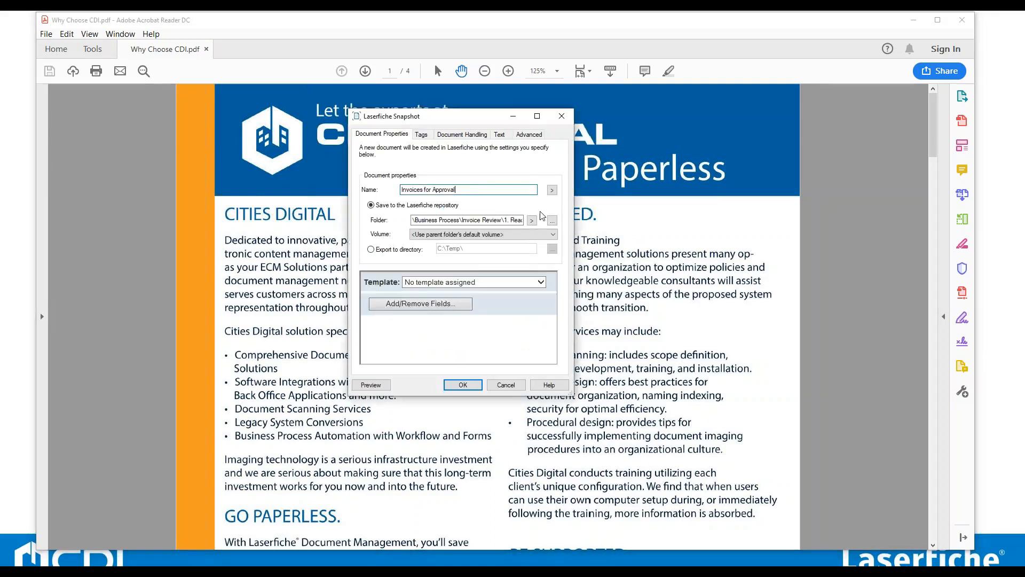
# Set the destination folder to 1. Incoming Scans and save the printed document as Invoices for Approval.
pyautogui.click(552, 220)
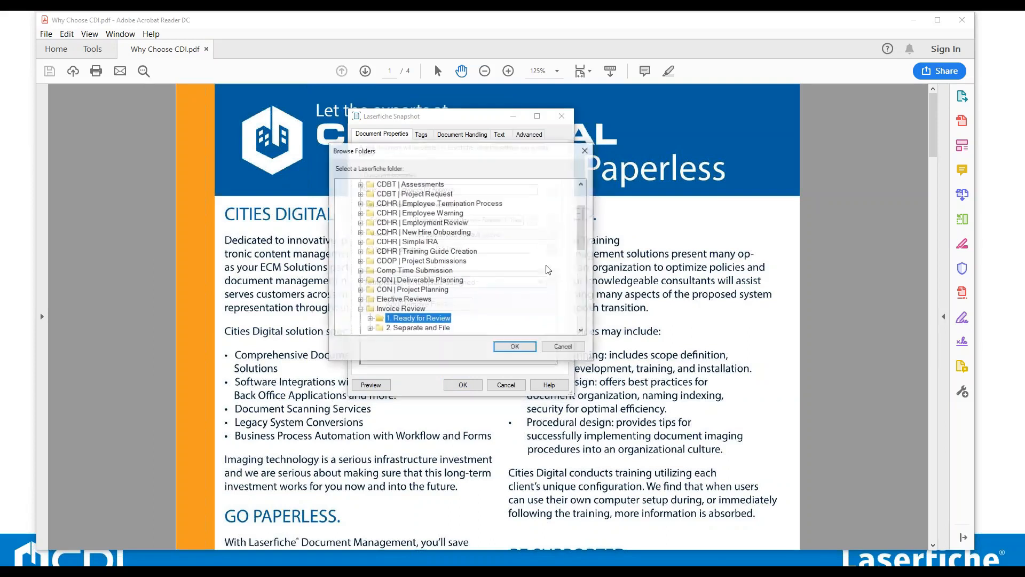
pyautogui.scroll(3, 583, 234)
pyautogui.click(406, 196)
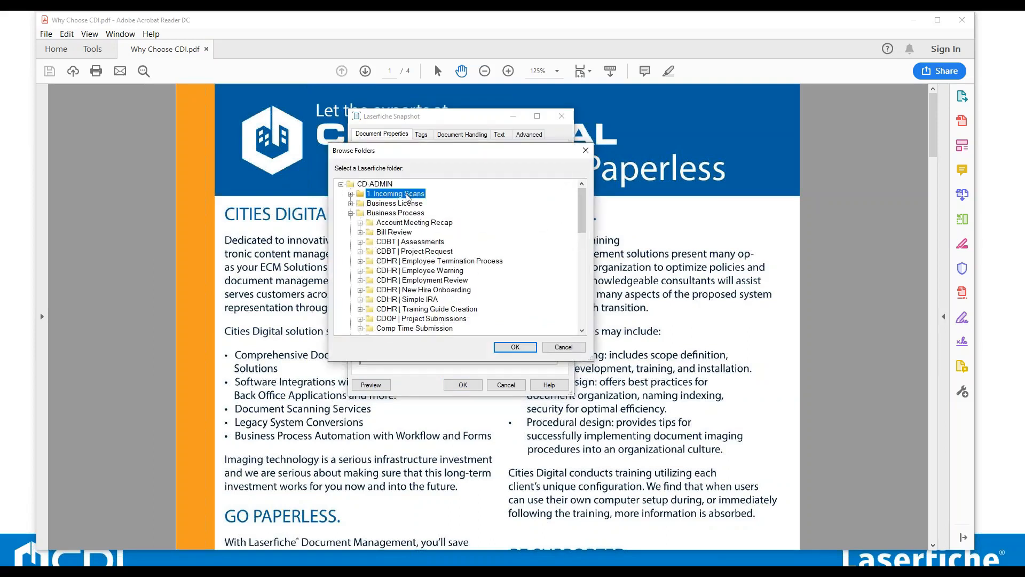
pyautogui.click(515, 347)
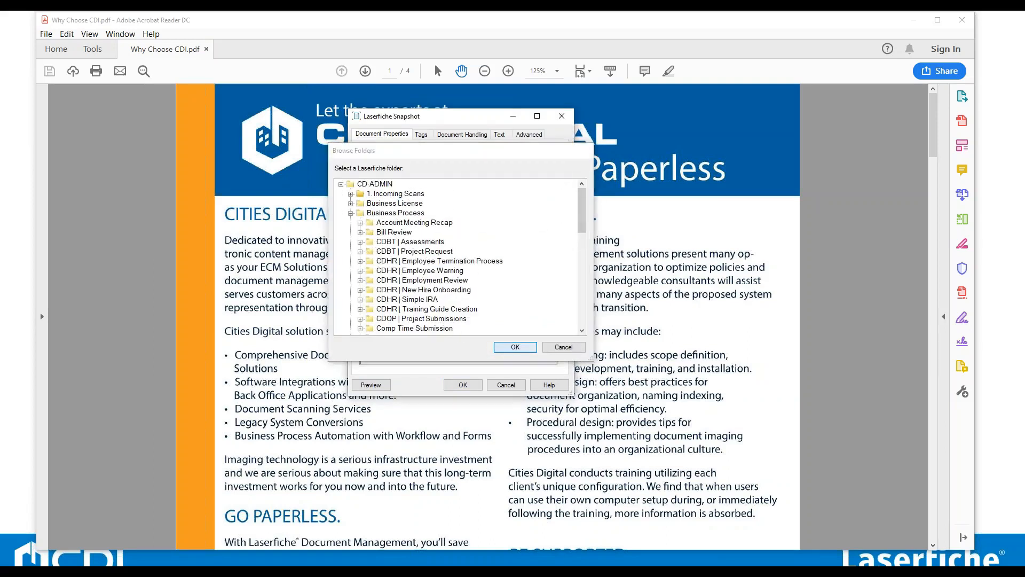
pyautogui.click(469, 389)
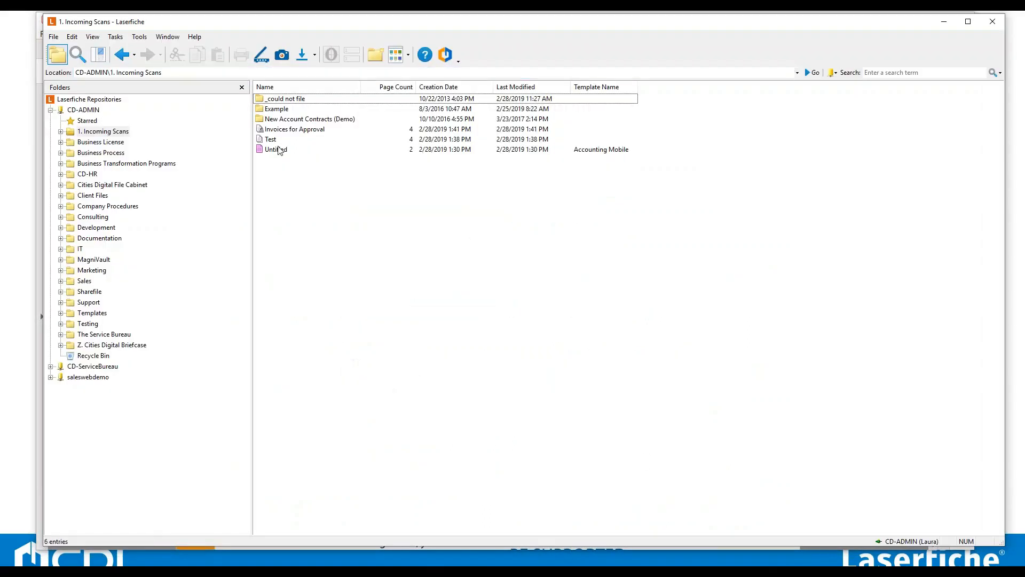
# Open the Untitled, Test and Invoices for Approval documents in 1. Incoming Scans to review their pages.
pyautogui.click(283, 150)
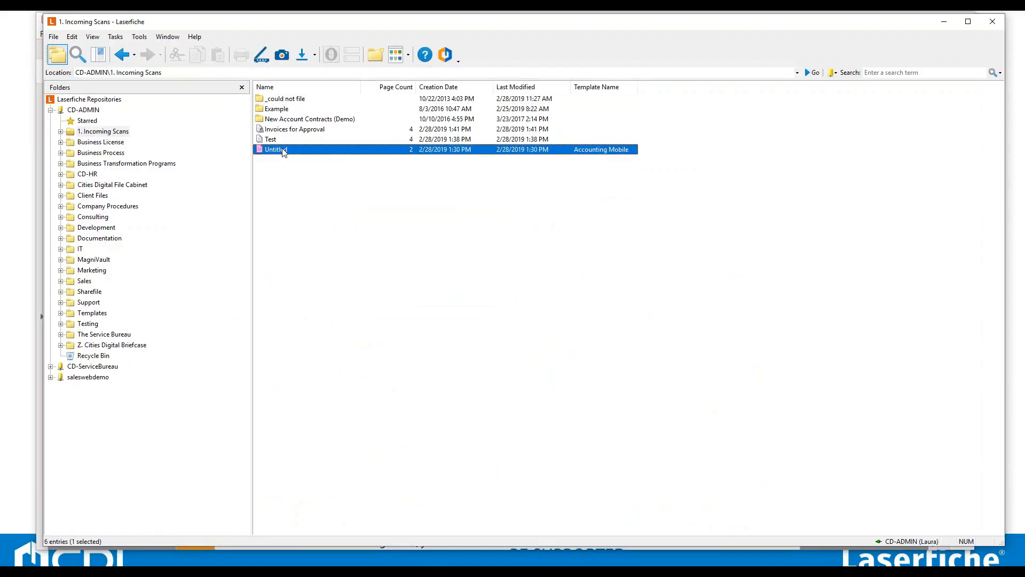
pyautogui.doubleClick(284, 152)
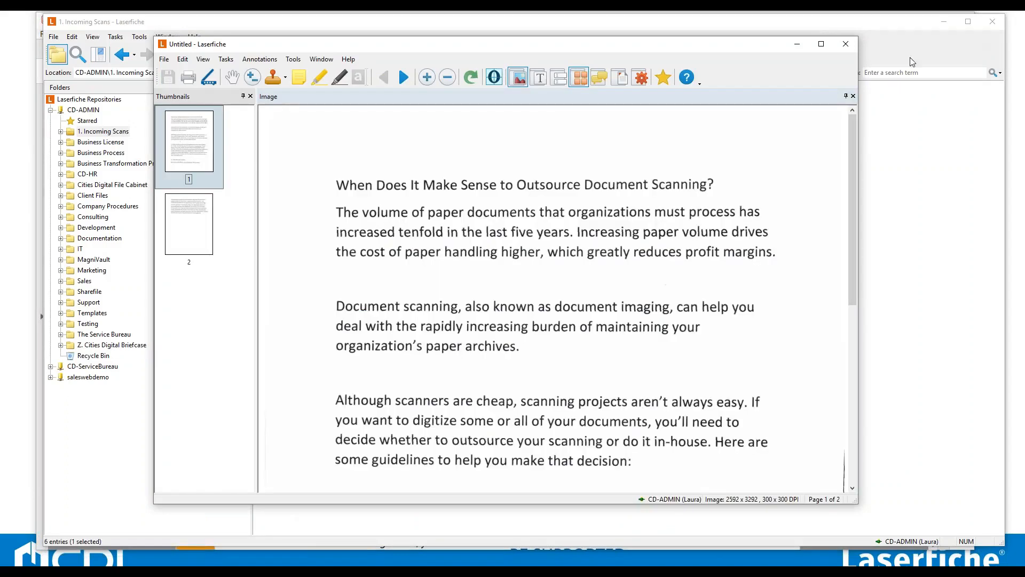
pyautogui.click(852, 46)
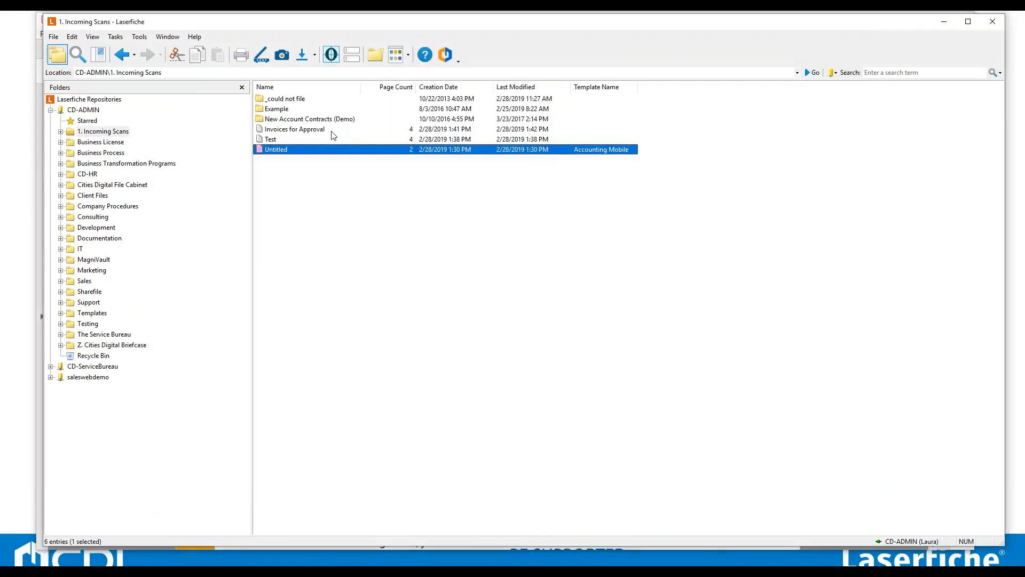
pyautogui.click(329, 139)
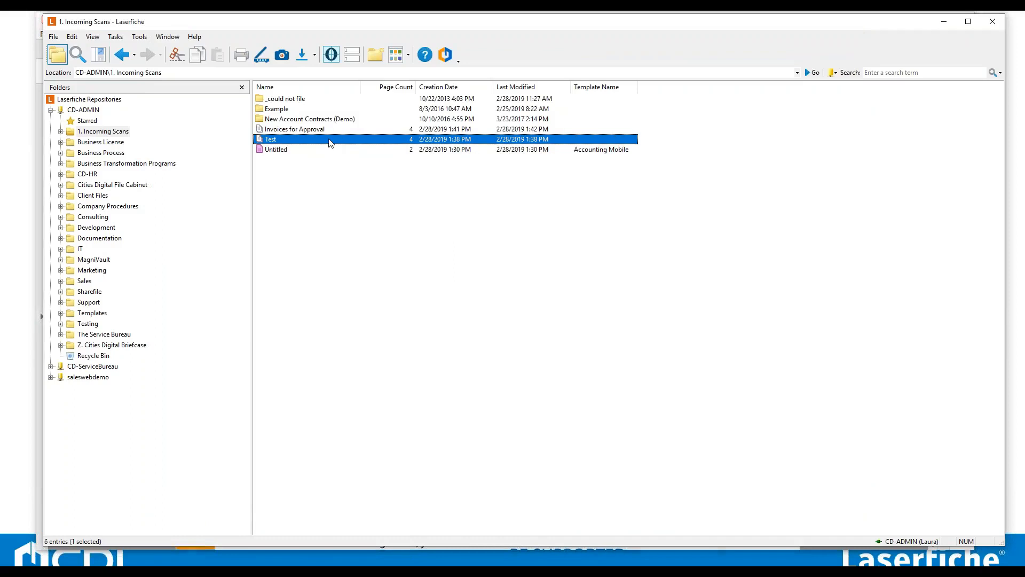
pyautogui.doubleClick(329, 141)
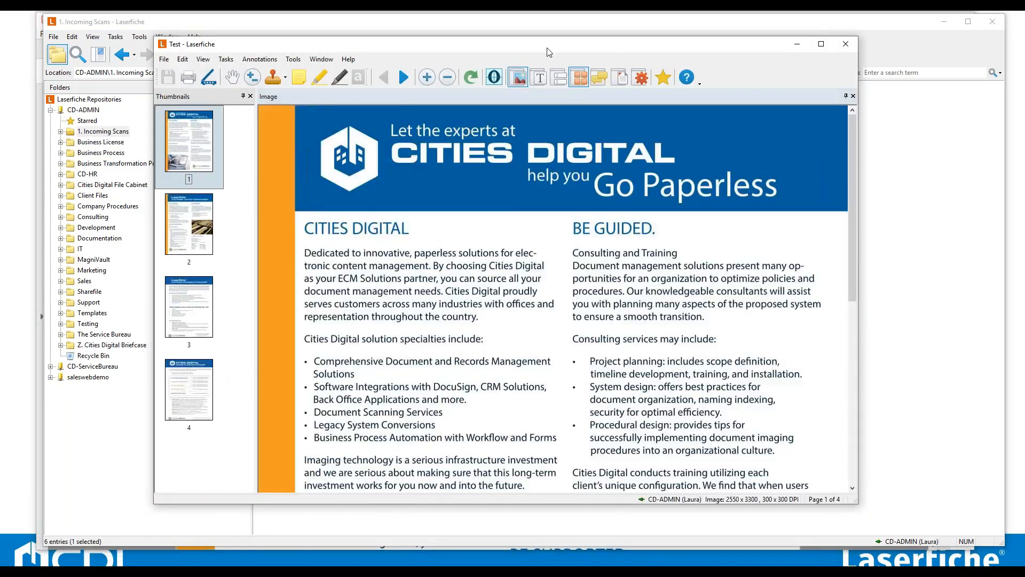
pyautogui.moveTo(547, 48); pyautogui.dragTo(500, 57)
pyautogui.click(463, 33)
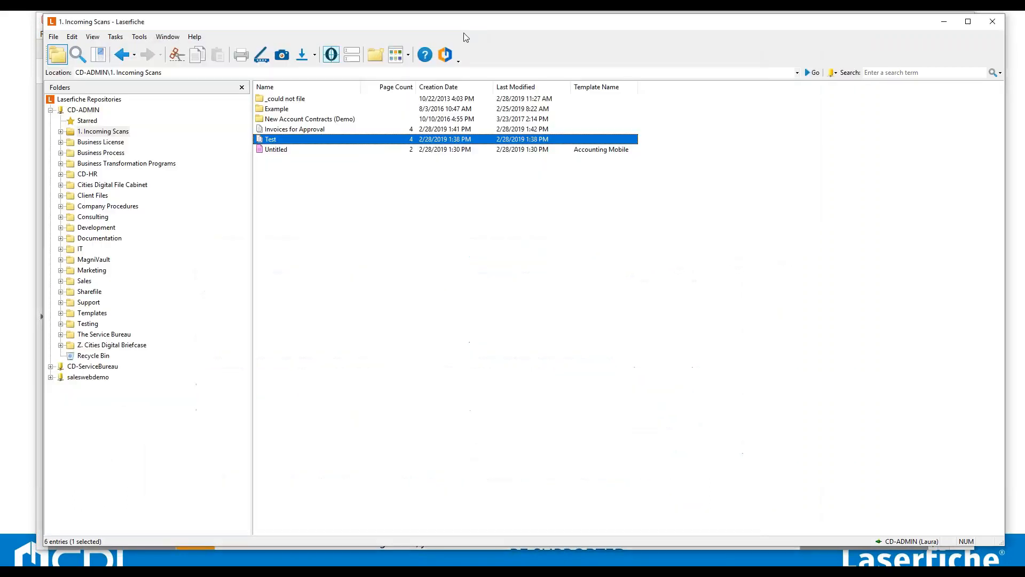
pyautogui.doubleClick(315, 130)
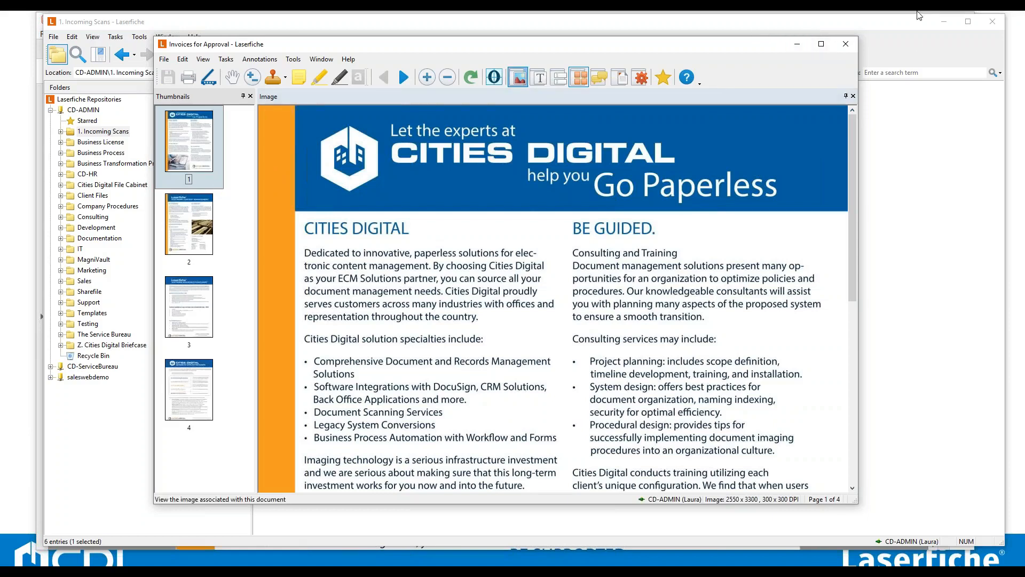
pyautogui.click(846, 44)
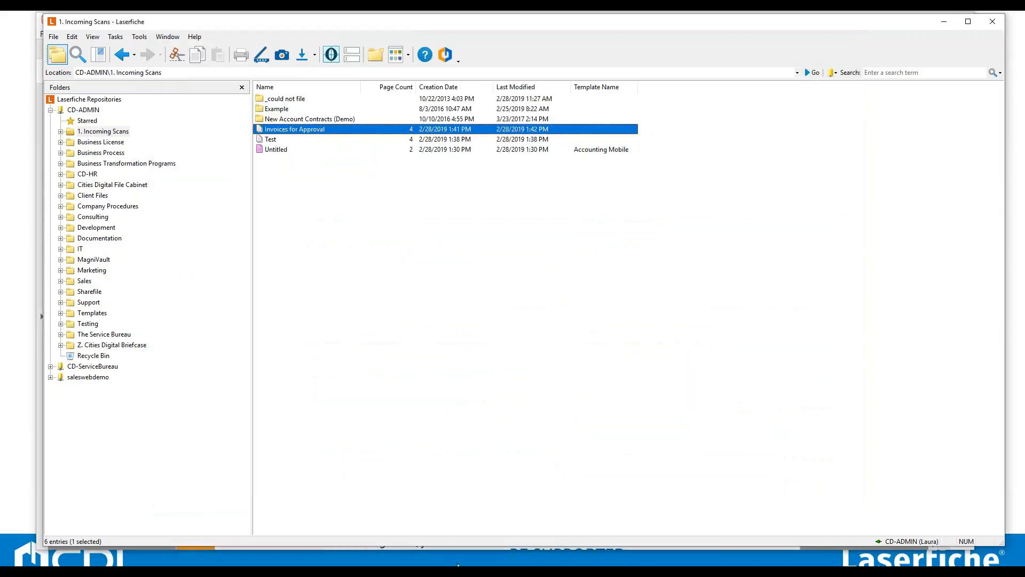
pyautogui.click(458, 566)
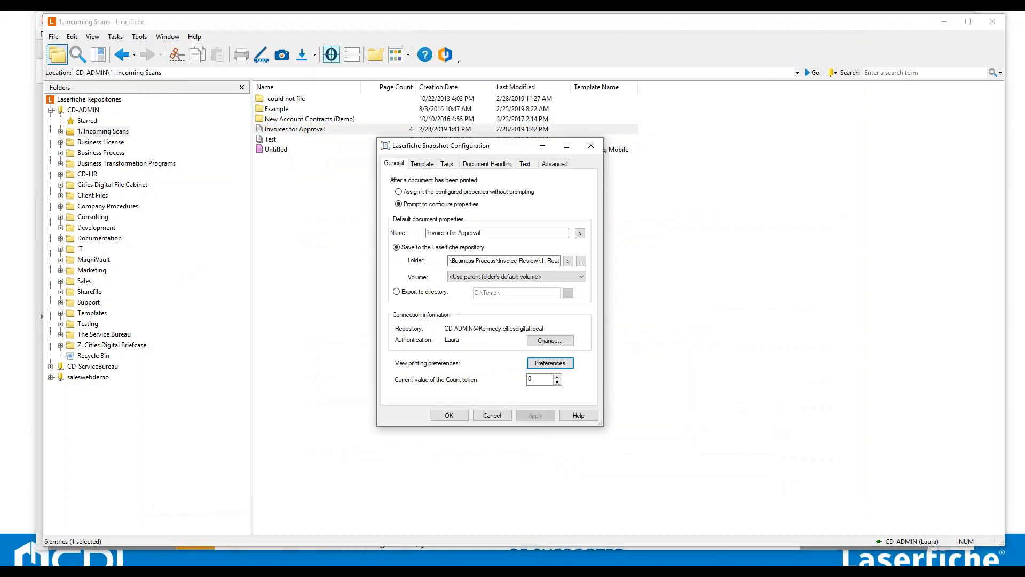
pyautogui.click(499, 419)
pyautogui.click(393, 480)
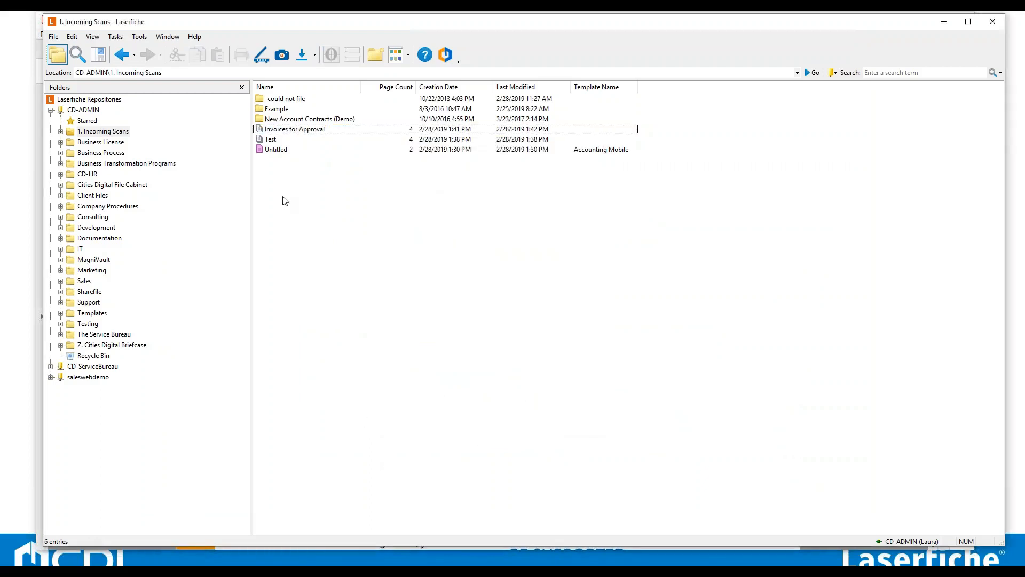
# Print the PDF again to Laserfiche Snapshot with the Bates numbering stamp enabled in the printer properties.
pyautogui.moveTo(377, 565)
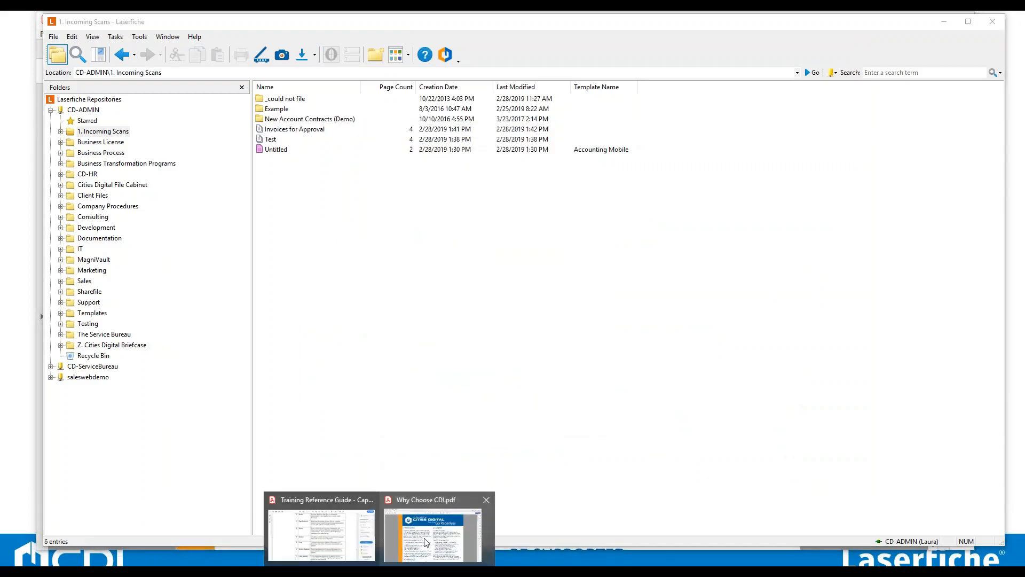
pyautogui.click(427, 542)
pyautogui.click(47, 34)
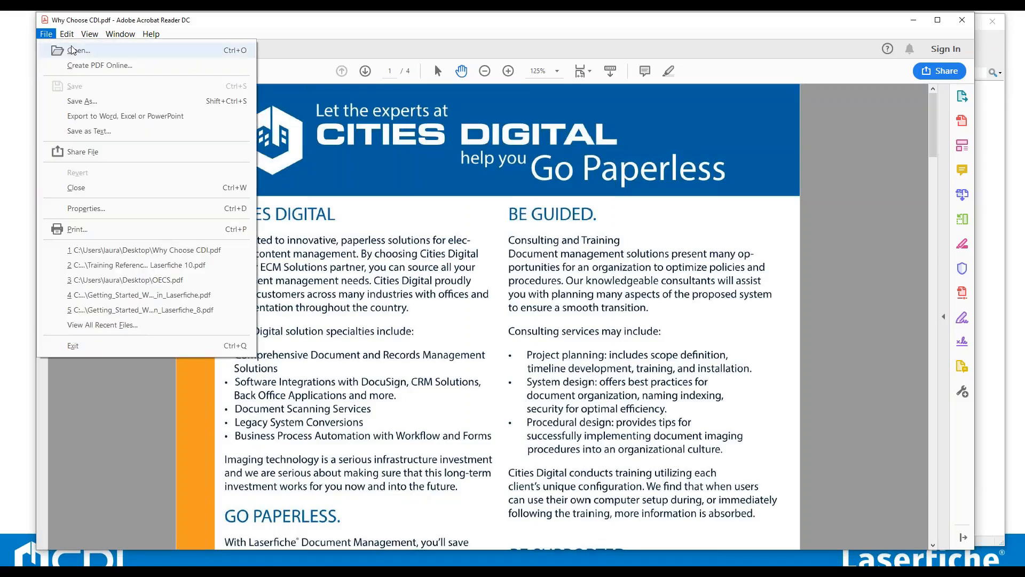
pyautogui.click(120, 229)
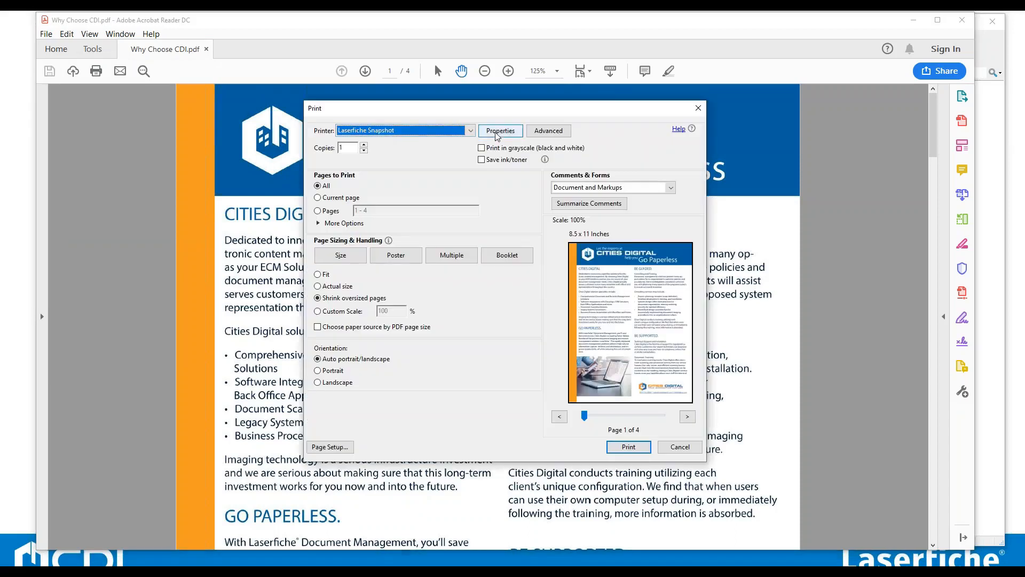
pyautogui.click(496, 136)
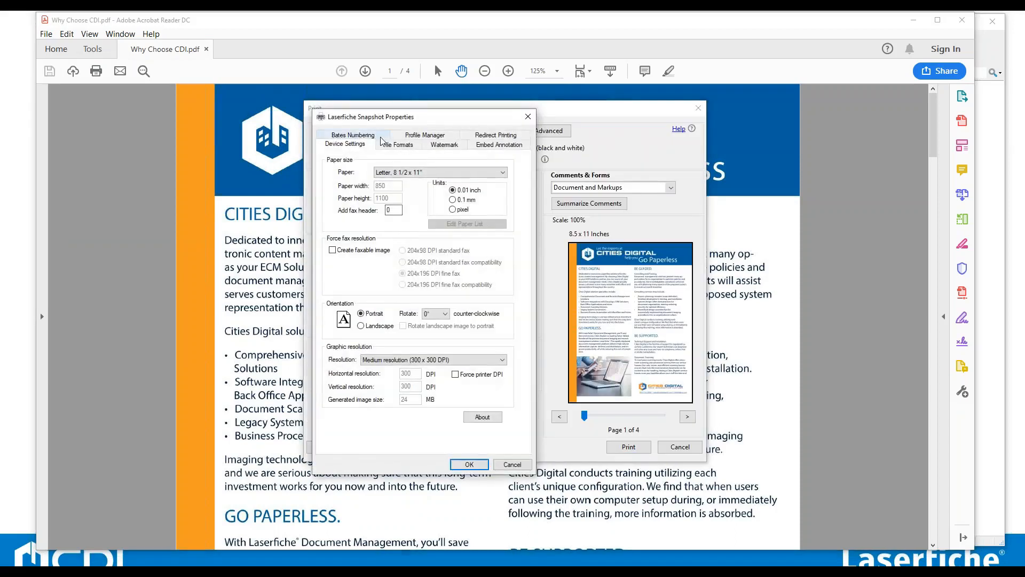
pyautogui.click(375, 138)
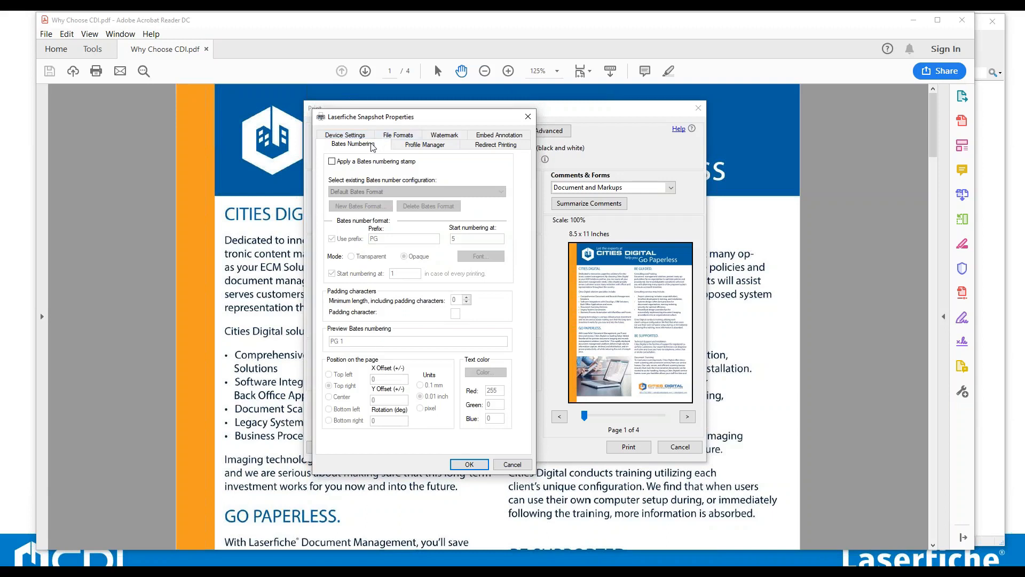
pyautogui.click(331, 161)
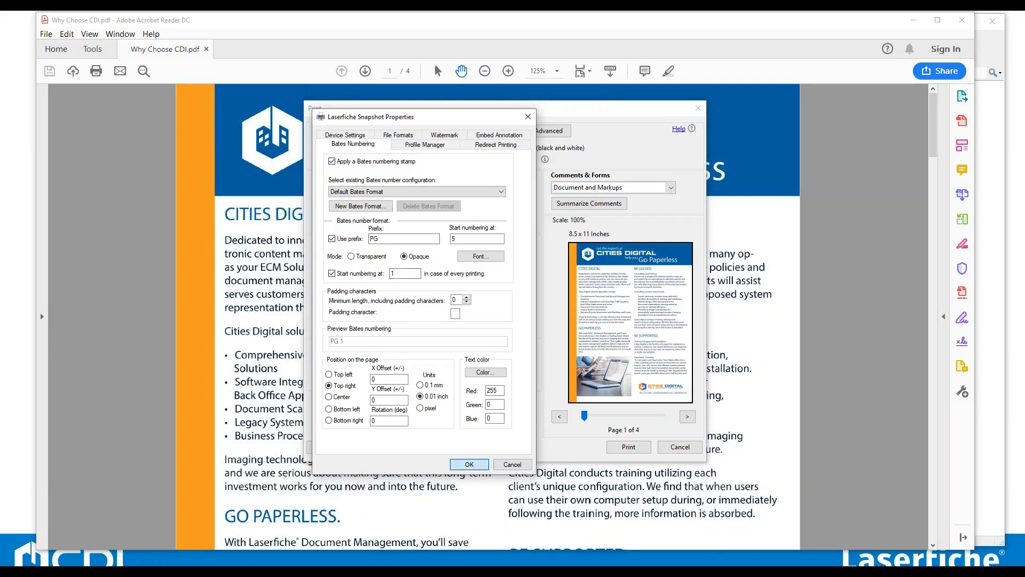
pyautogui.click(468, 464)
pyautogui.click(627, 448)
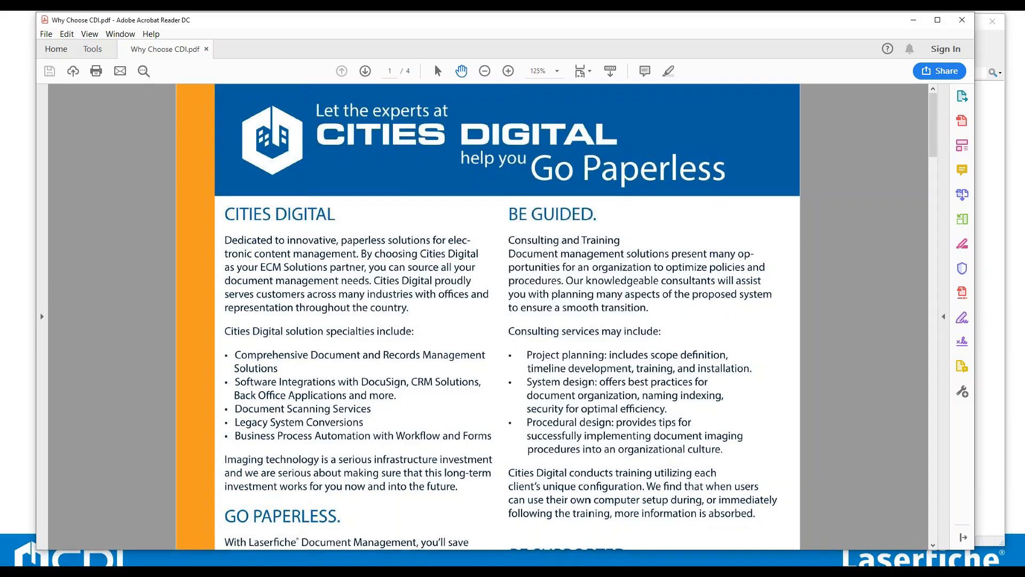
# Save the printed document as Use me! in the 1. Incoming Scans folder.
pyautogui.click(913, 20)
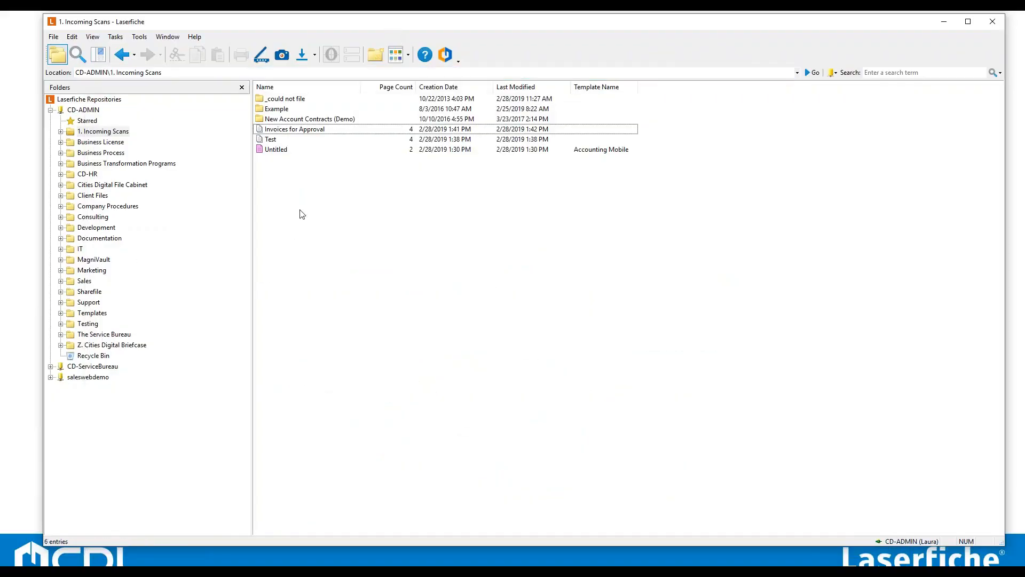
pyautogui.click(552, 220)
pyautogui.scroll(2, 527, 272)
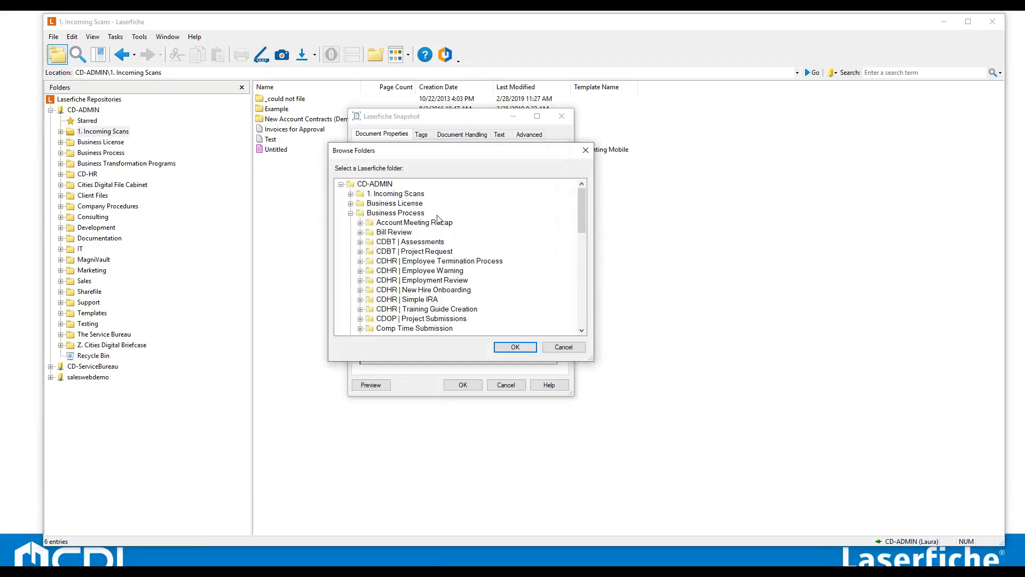
pyautogui.click(514, 347)
pyautogui.moveTo(466, 189); pyautogui.dragTo(270, 187)
pyautogui.write('Use me!')
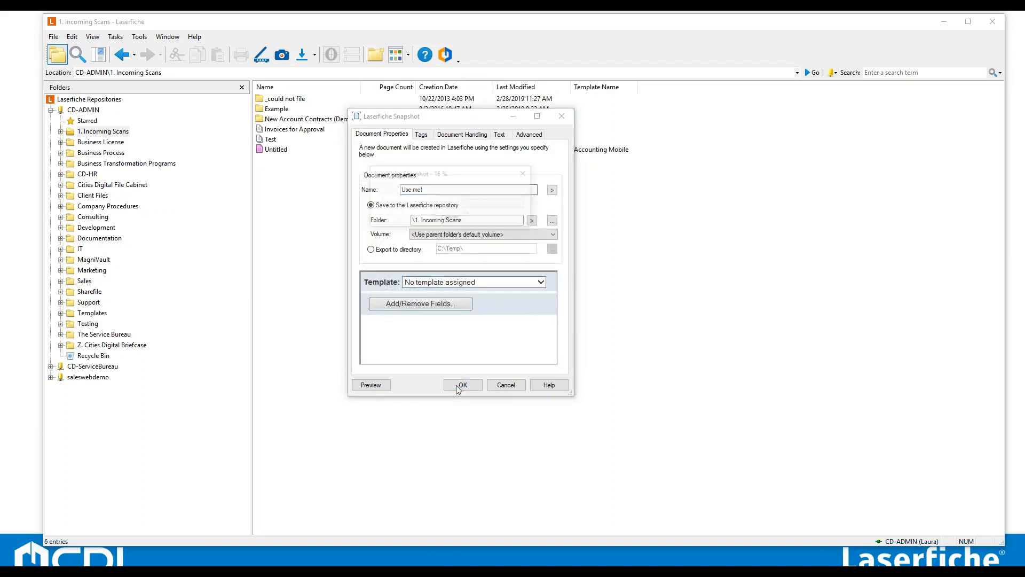
pyautogui.click(457, 385)
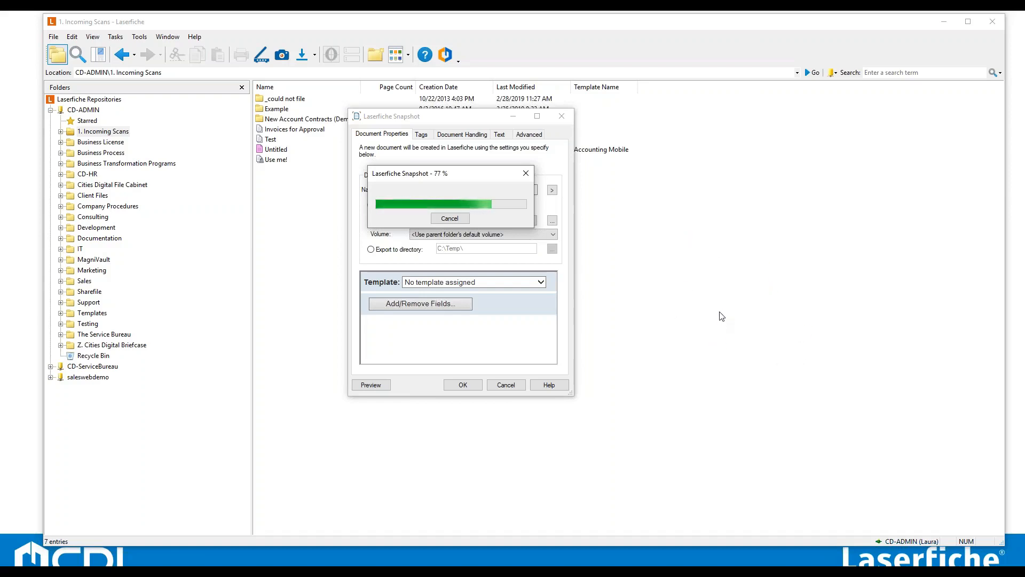
# Open the Use me! document and page through its thumbnails to review the Bates stamp on each page.
pyautogui.click(332, 132)
pyautogui.click(300, 160)
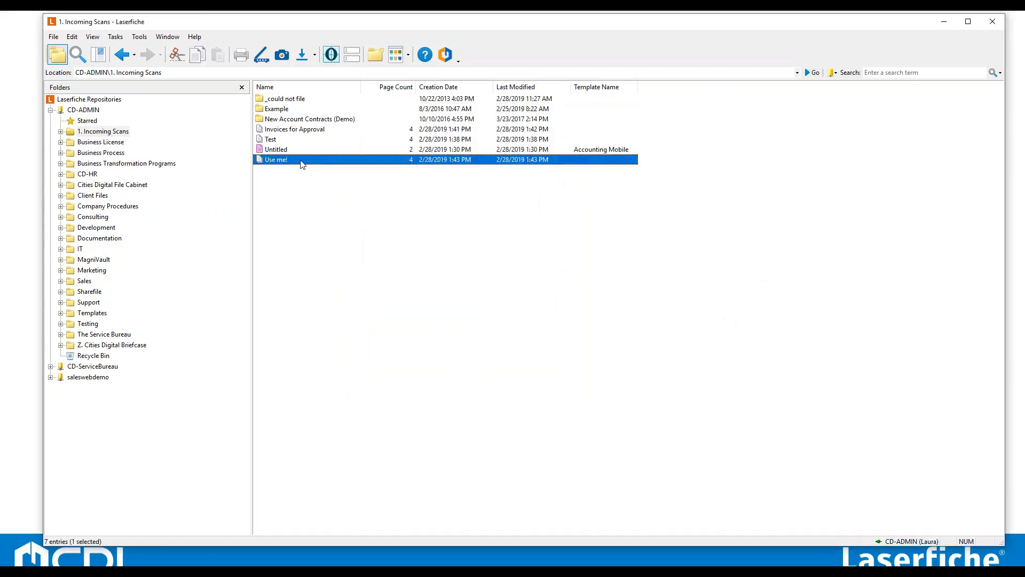
pyautogui.doubleClick(301, 161)
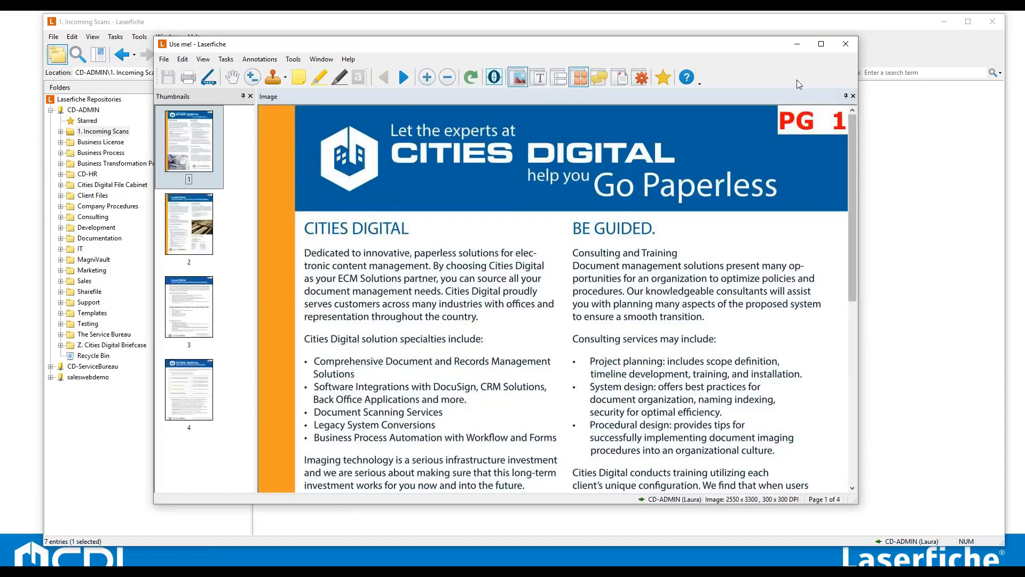
pyautogui.click(199, 243)
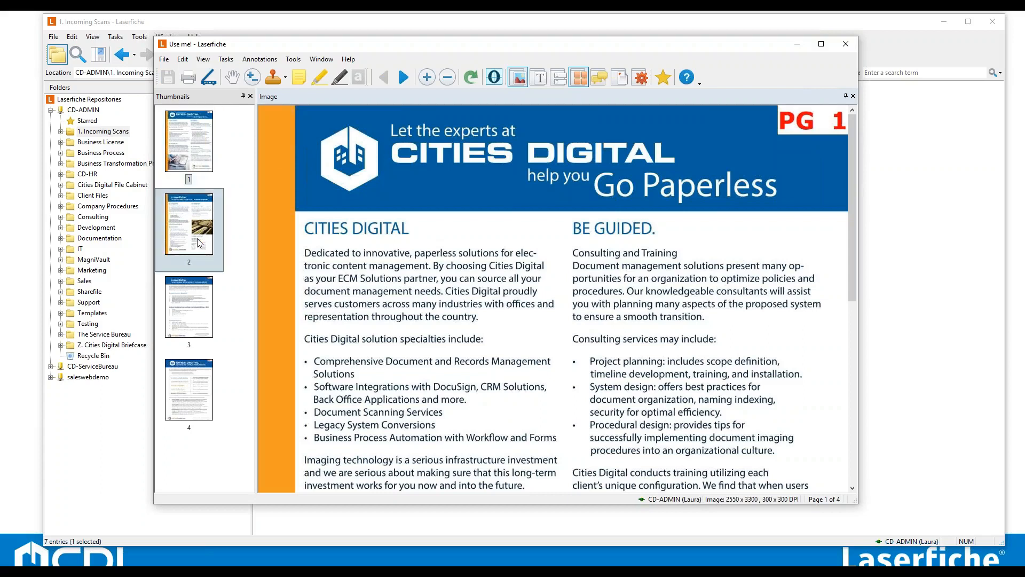
pyautogui.click(183, 319)
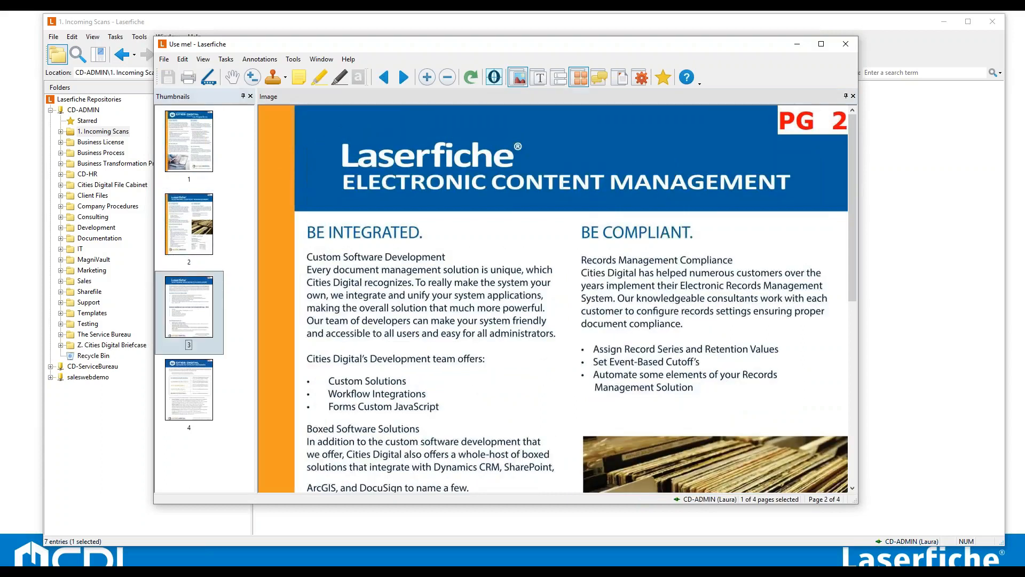
pyautogui.click(197, 412)
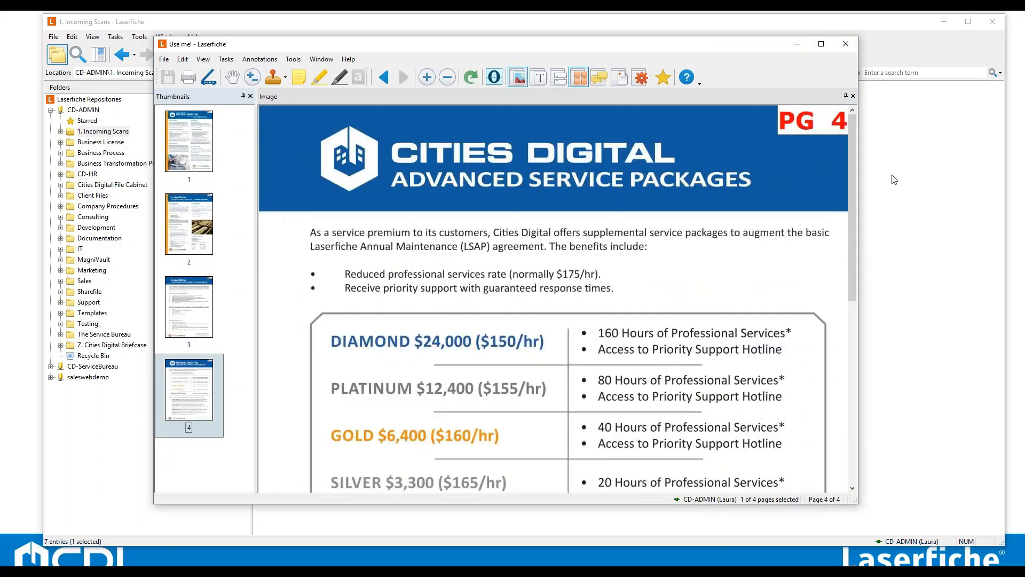
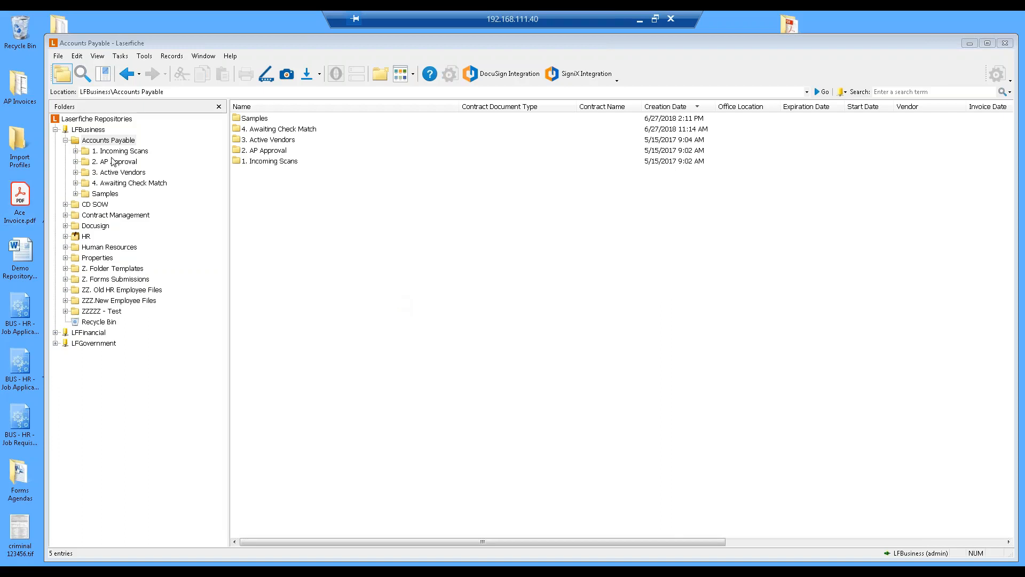
# Open the Import Profiles folder on the desktop to examine the sample file names.
pyautogui.doubleClick(35, 145)
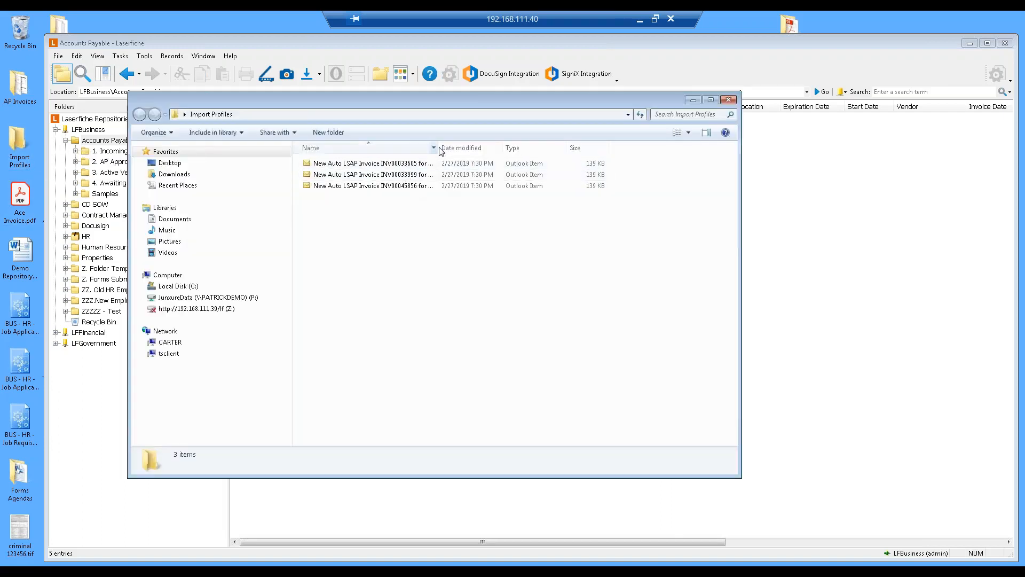
pyautogui.moveTo(449, 148); pyautogui.dragTo(569, 147)
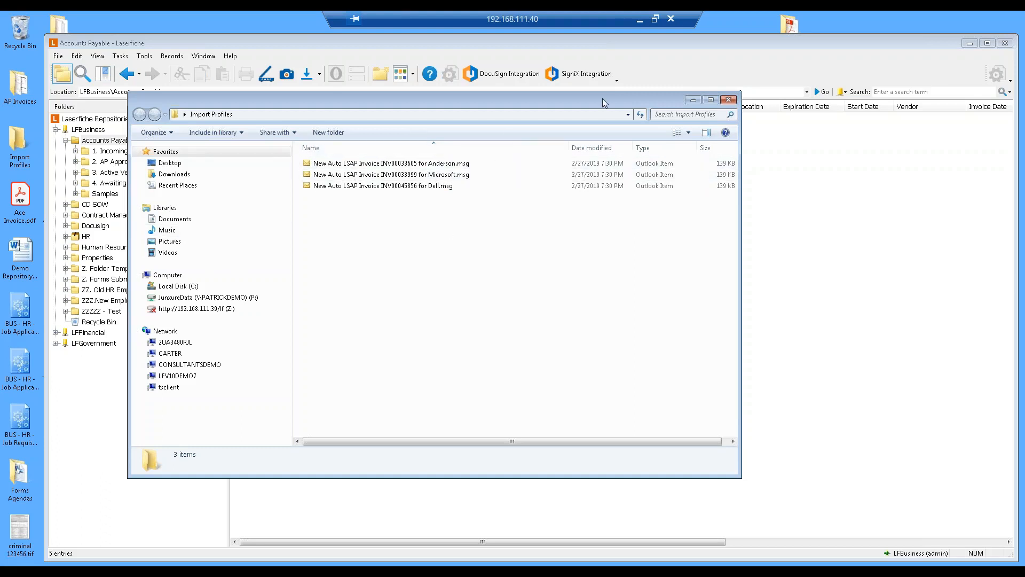
pyautogui.click(728, 100)
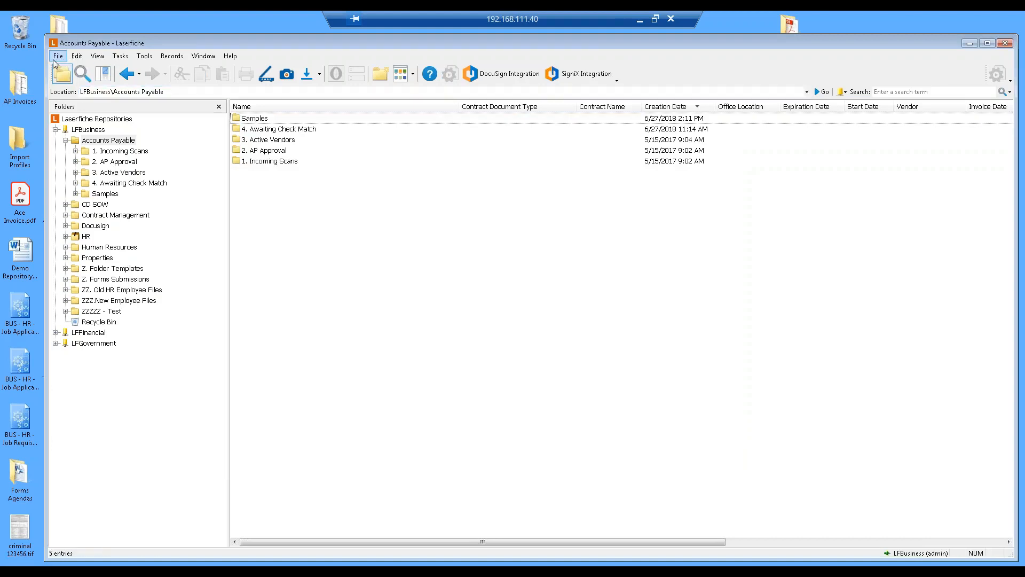
pyautogui.click(141, 56)
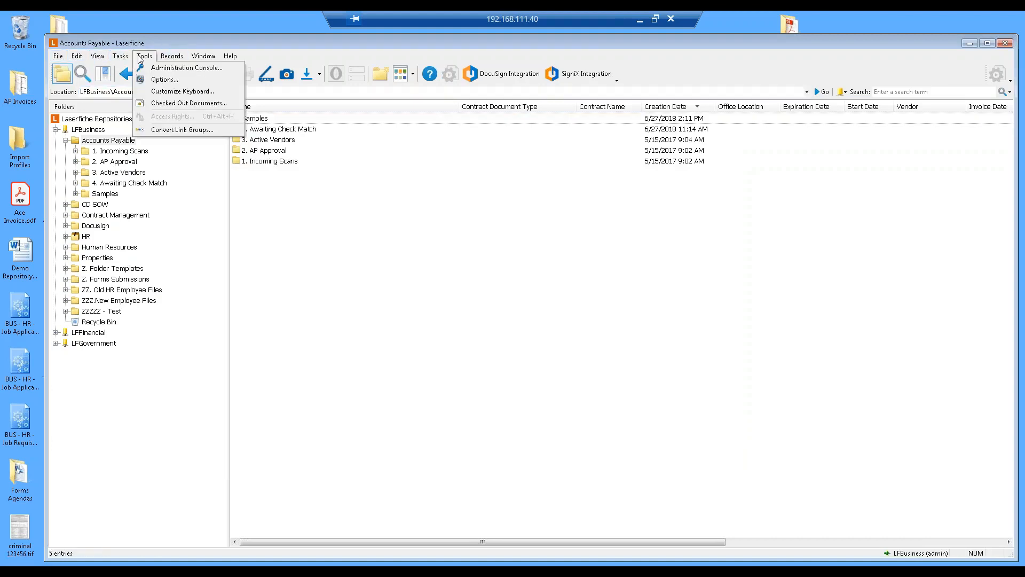
pyautogui.click(162, 81)
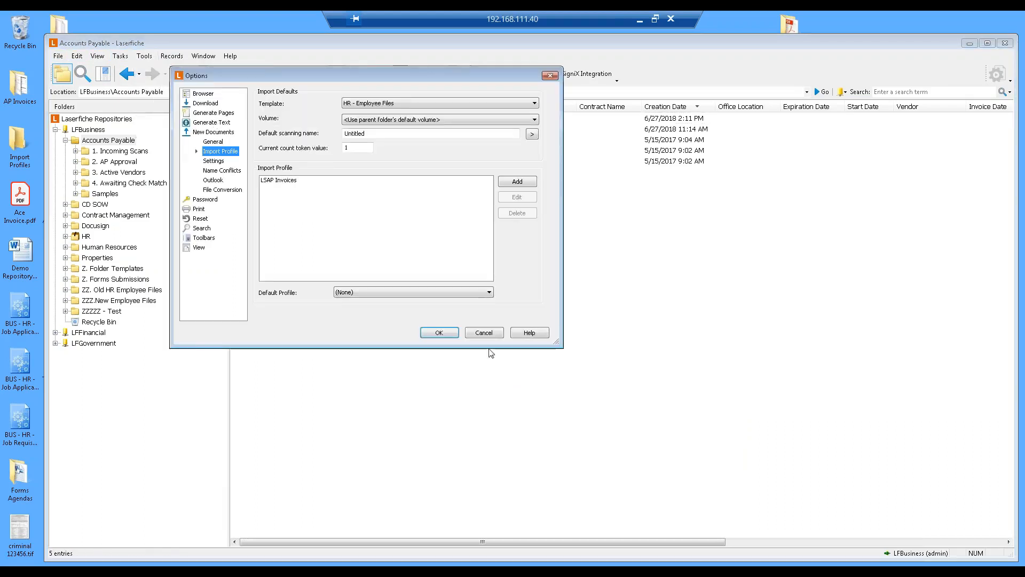
pyautogui.click(480, 332)
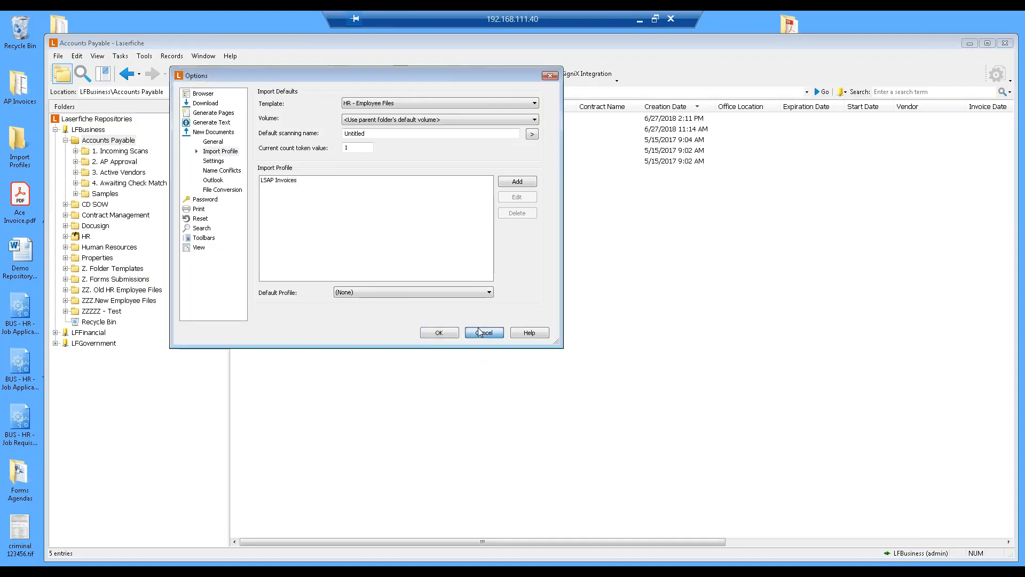
pyautogui.click(58, 56)
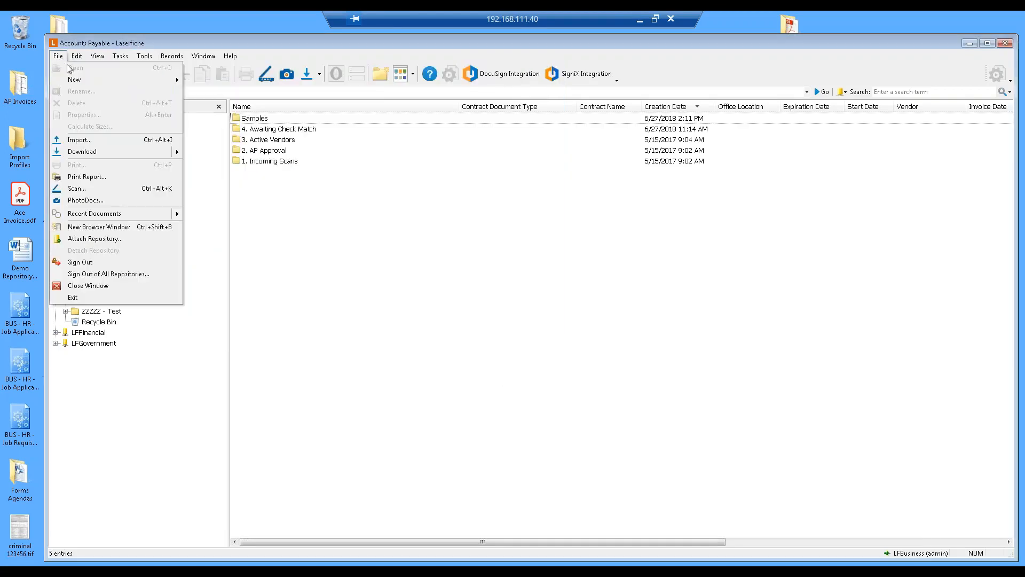
pyautogui.click(107, 140)
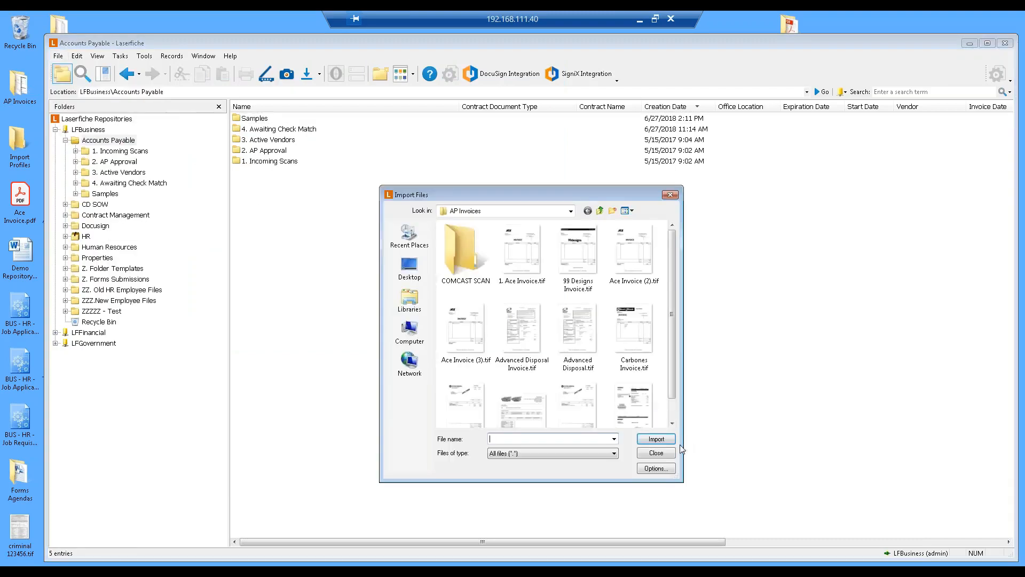
pyautogui.click(667, 454)
# Add a new import profile in Options with a profile name and enable generating tokens based on file name.
pyautogui.click(144, 56)
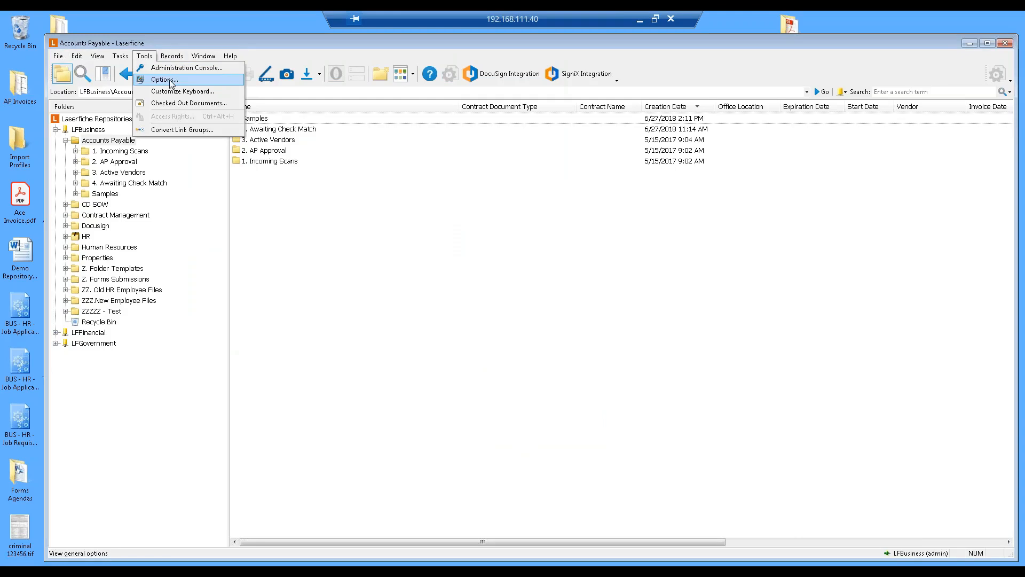
pyautogui.click(170, 82)
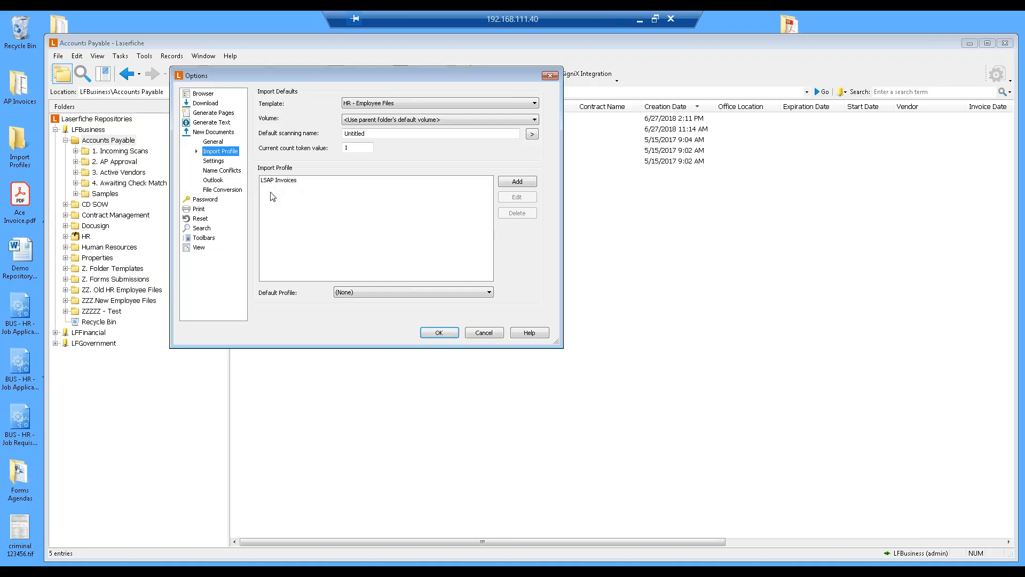
pyautogui.click(517, 182)
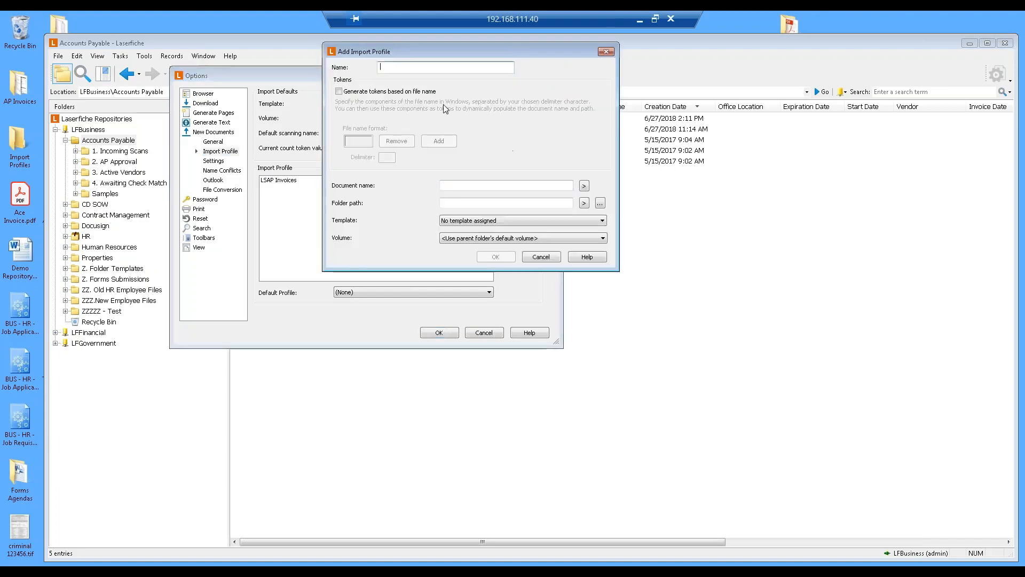
pyautogui.write('Laura')
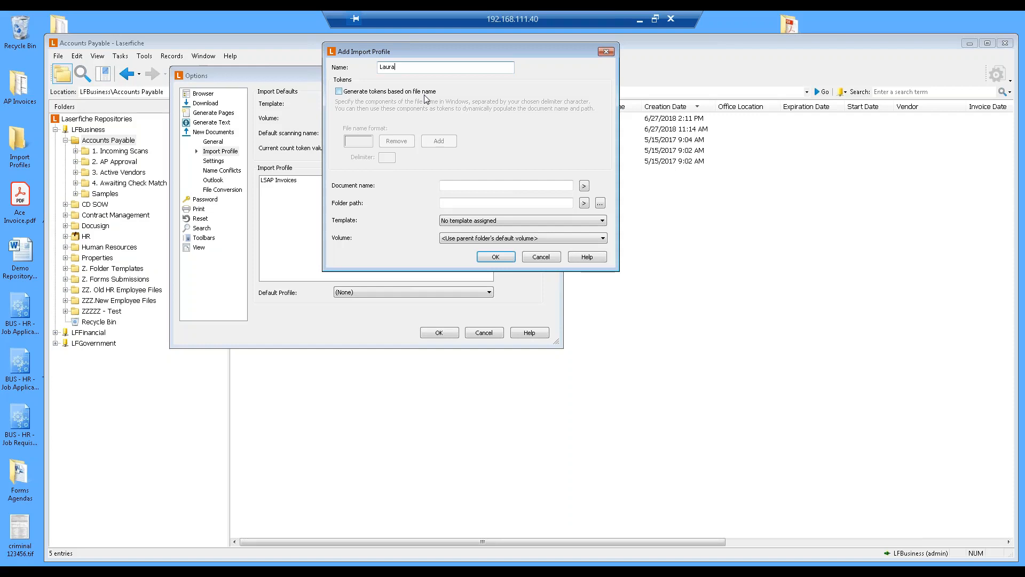
pyautogui.click(338, 92)
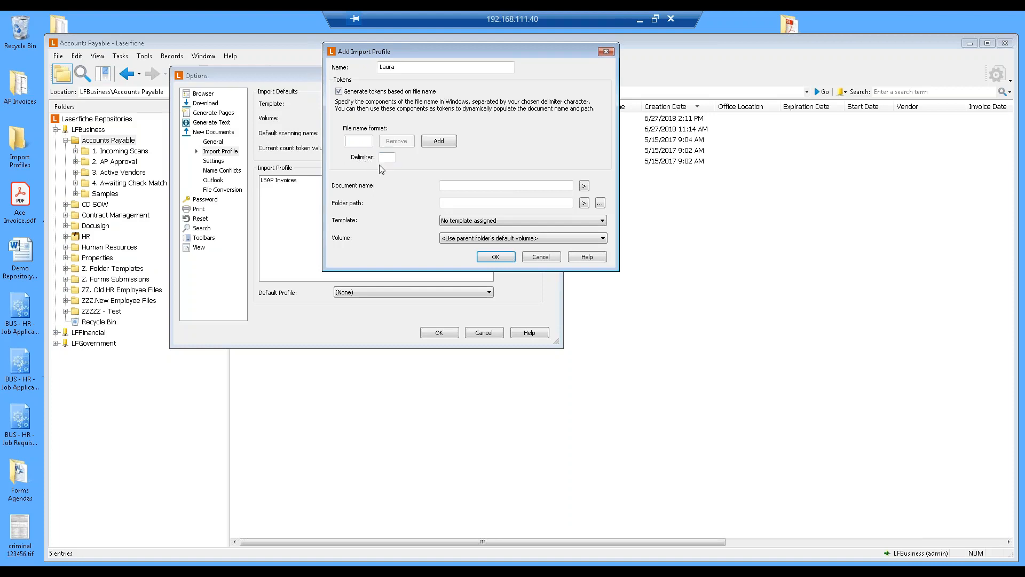
# Open the Import Profiles folder again and place it beside the profile dialog to read the file names.
pyautogui.click(18, 143)
pyautogui.doubleClick(17, 143)
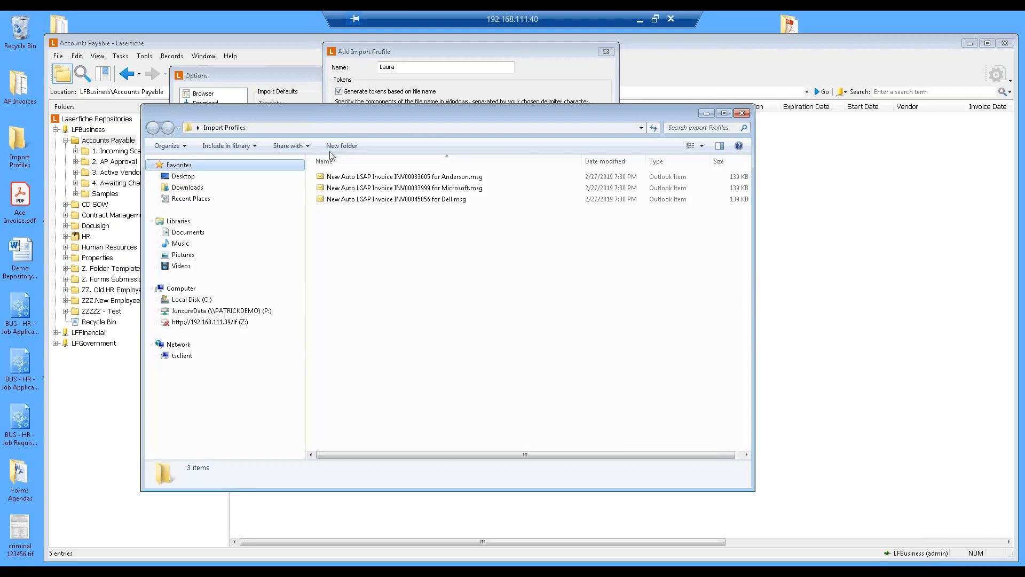
pyautogui.moveTo(374, 115); pyautogui.dragTo(244, 24)
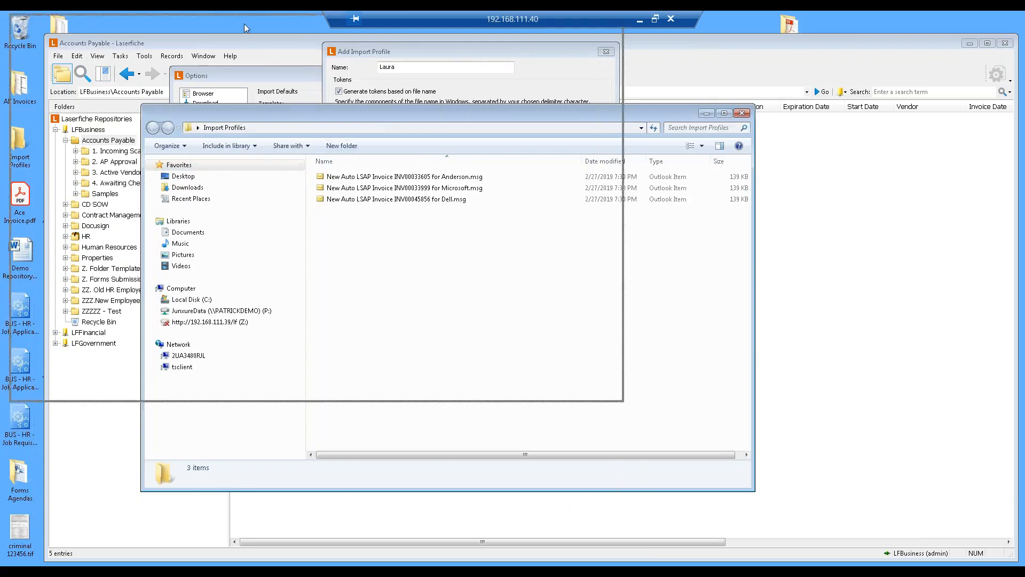
pyautogui.click(633, 213)
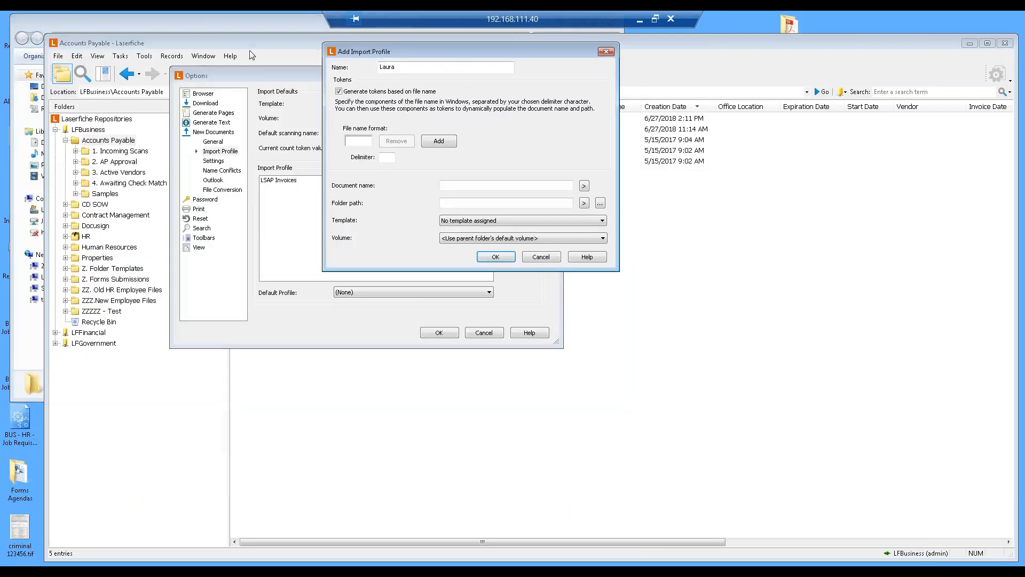
pyautogui.click(198, 27)
pyautogui.moveTo(221, 27); pyautogui.dragTo(236, 219)
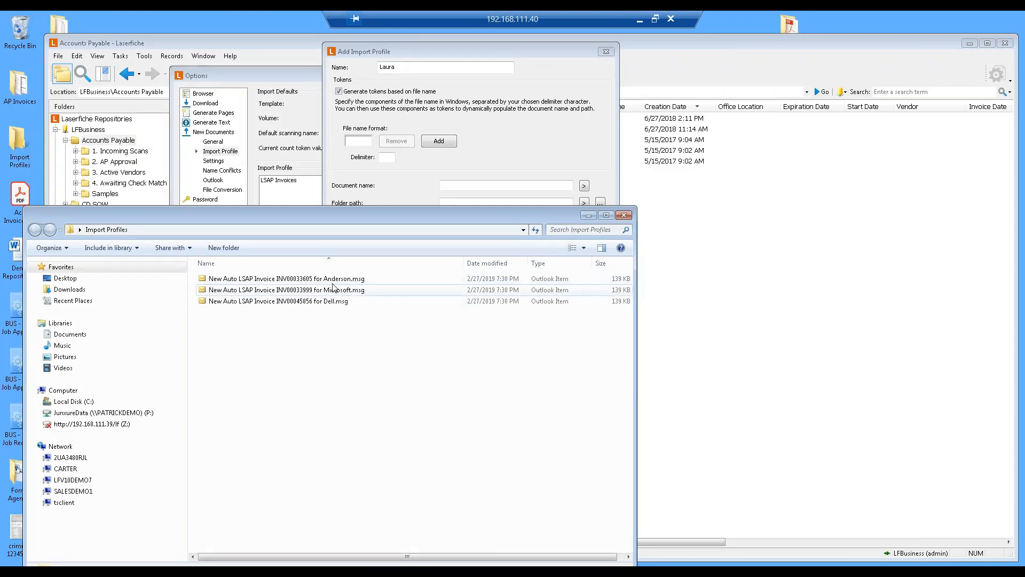
# Add file name format fields until the profile has six token boxes.
pyautogui.click(443, 144)
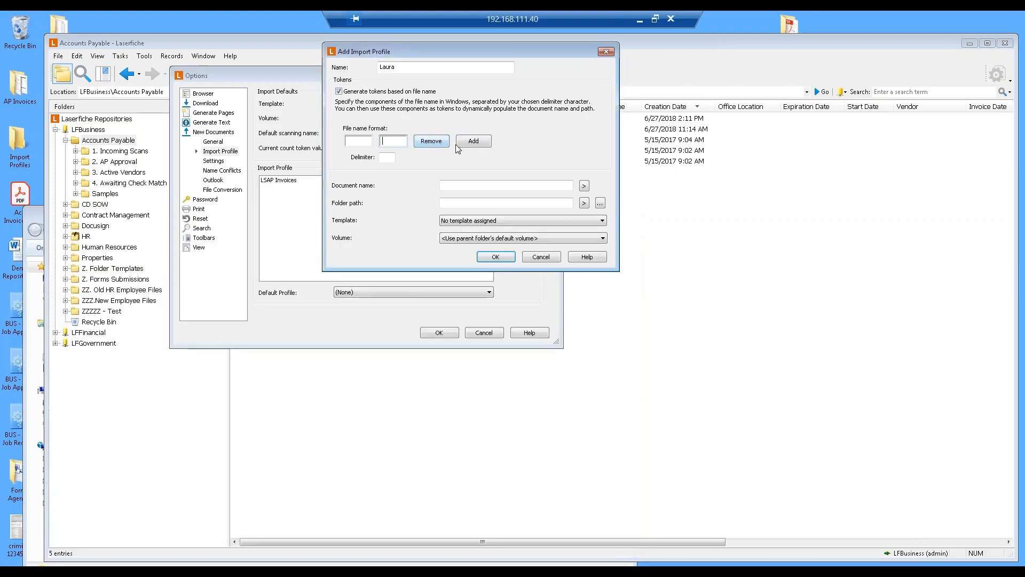
pyautogui.click(474, 147)
pyautogui.click(497, 146)
pyautogui.click(539, 147)
pyautogui.click(576, 148)
# Enter the file name tokens New, Auto, LSAP, Invoice, for and Name in the six format fields.
pyautogui.click(363, 142)
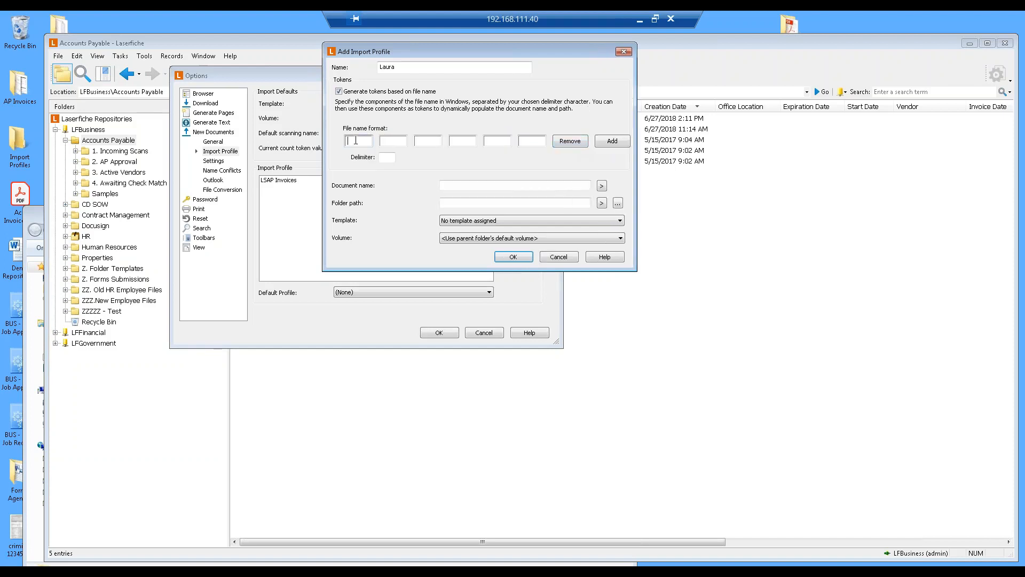
pyautogui.write('Neew')
pyautogui.click(26, 147)
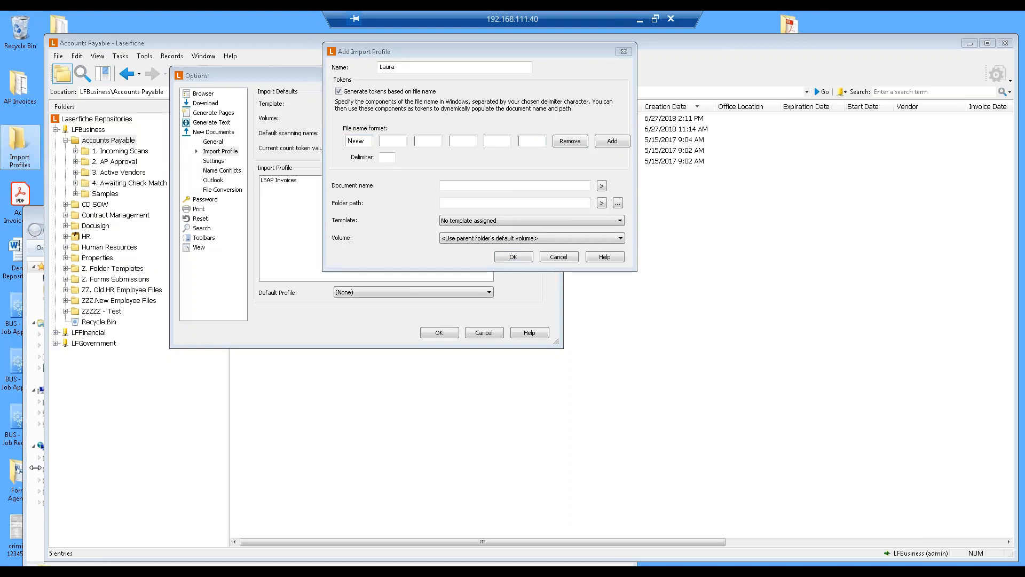
pyautogui.click(137, 563)
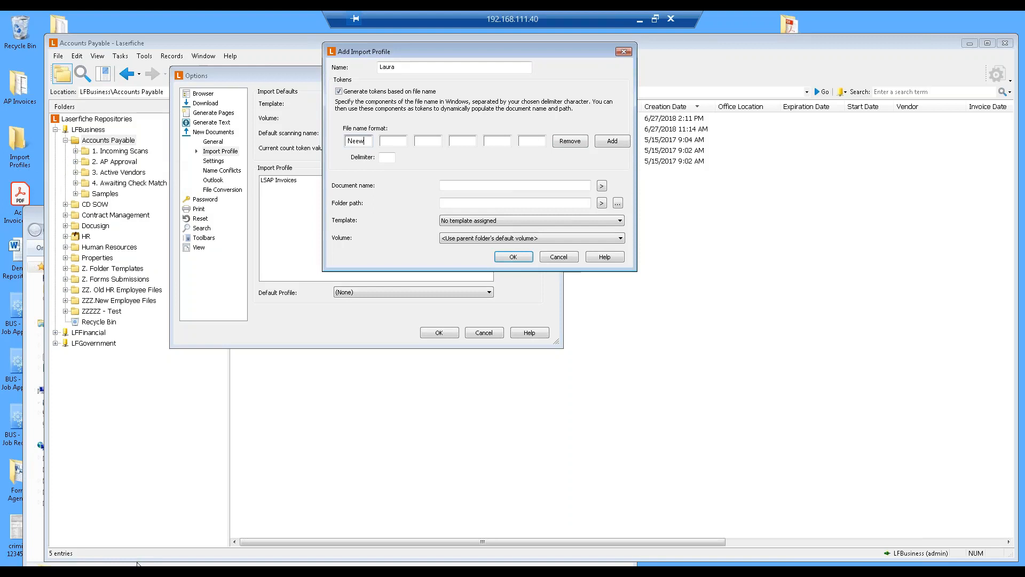
pyautogui.click(138, 563)
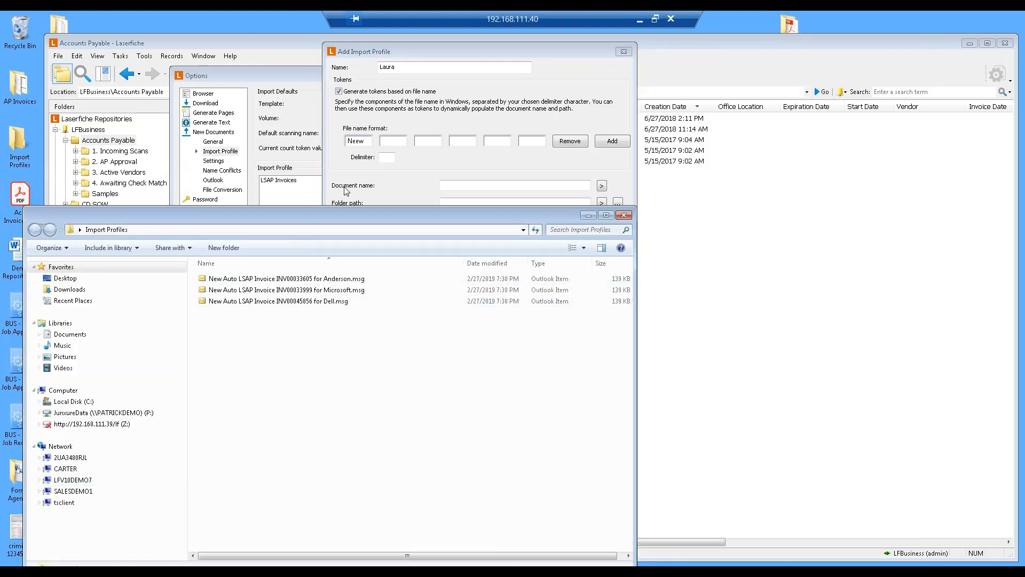
pyautogui.click(389, 141)
pyautogui.write('A')
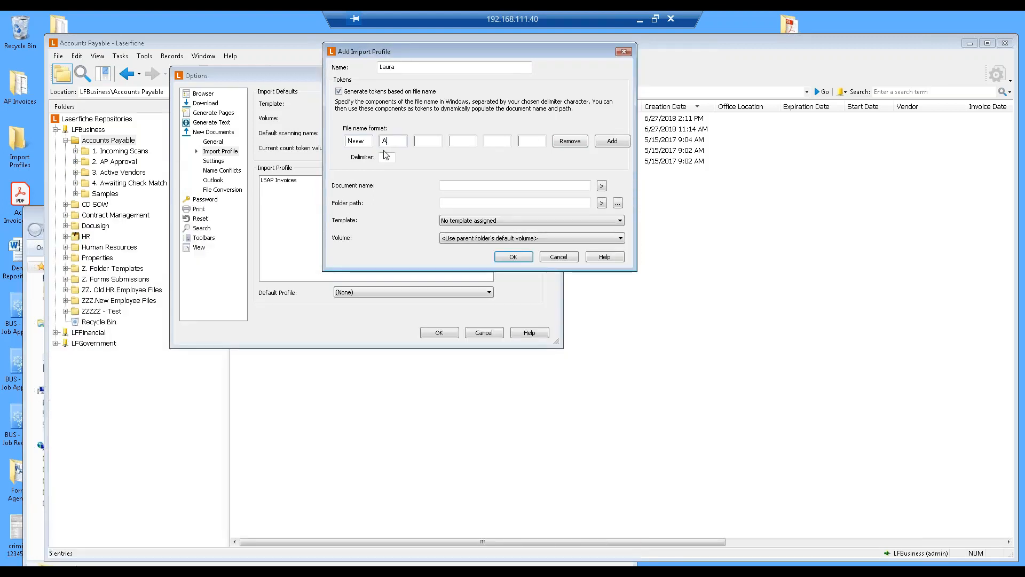
pyautogui.write('uto')
pyautogui.click(428, 142)
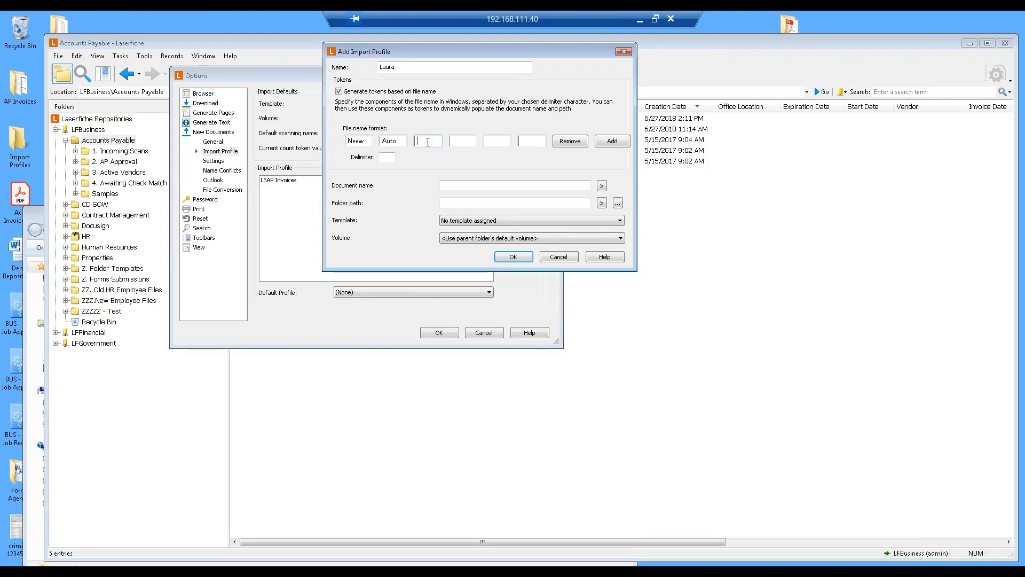
pyautogui.write('LSAP')
pyautogui.click(451, 141)
pyautogui.click(392, 157)
# Review the custom and system tokens available for the document name, and correct the first token's spelling to New.
pyautogui.click(601, 186)
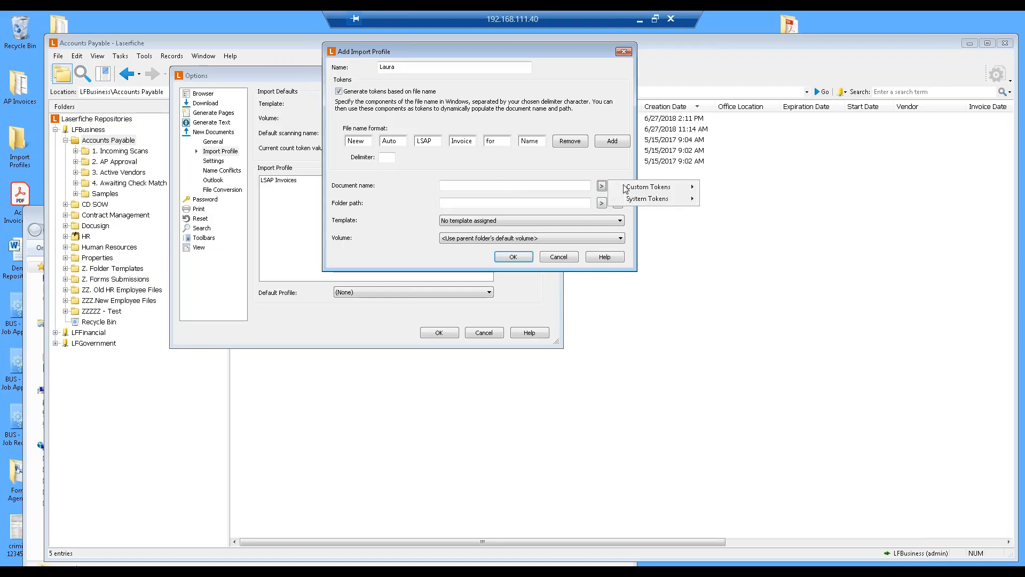
pyautogui.moveTo(627, 190)
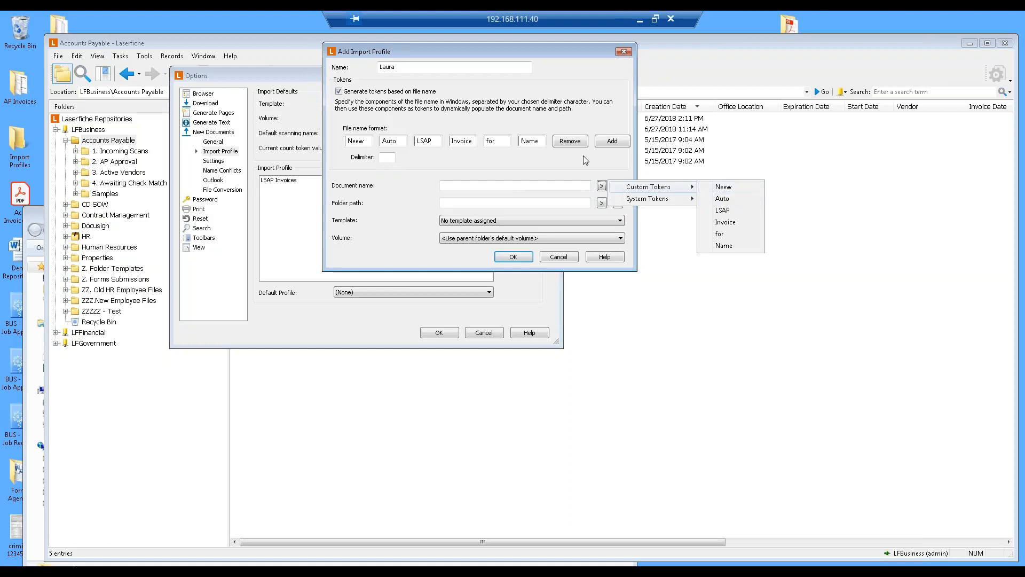
pyautogui.moveTo(676, 201)
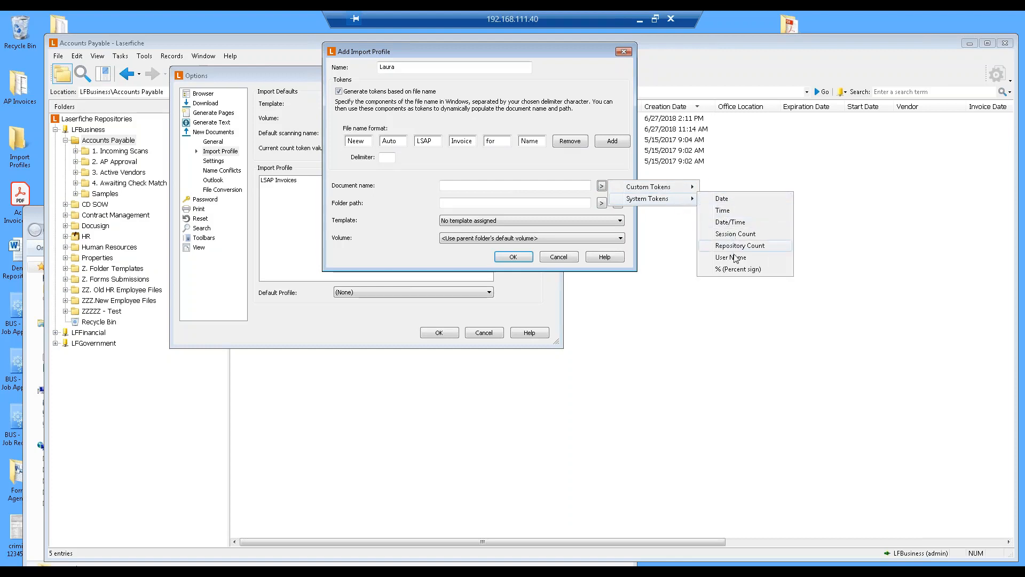
pyautogui.click(360, 143)
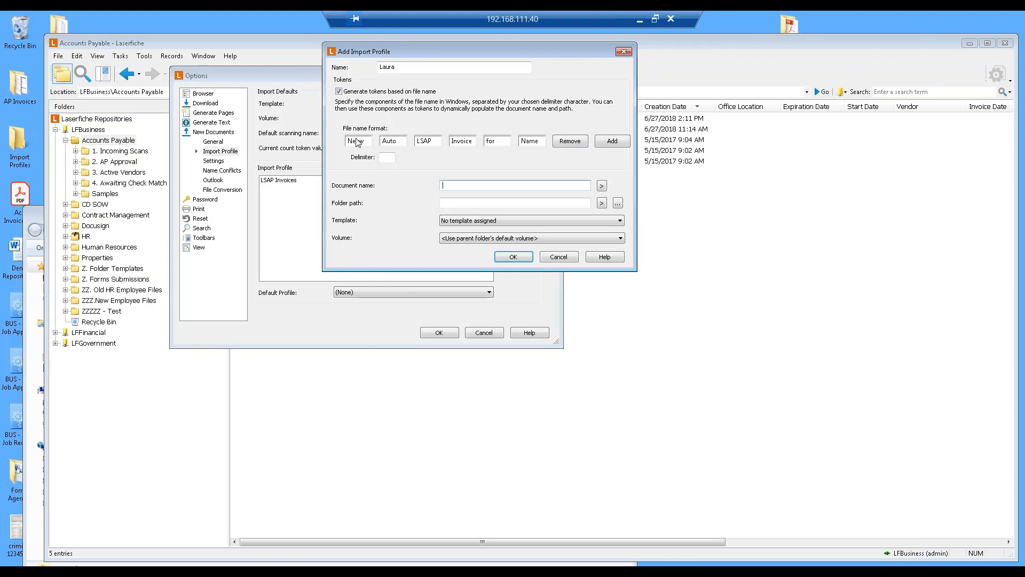
pyautogui.press('BackSpace')
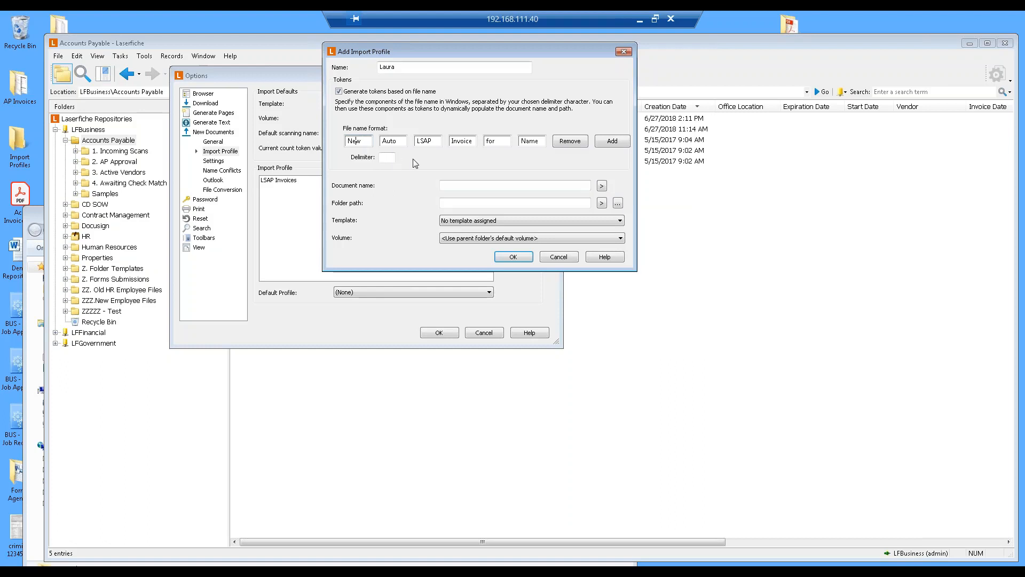
# Set the document name to %(Invoice) - %(Name) using the Invoice and Name custom tokens.
pyautogui.click(602, 185)
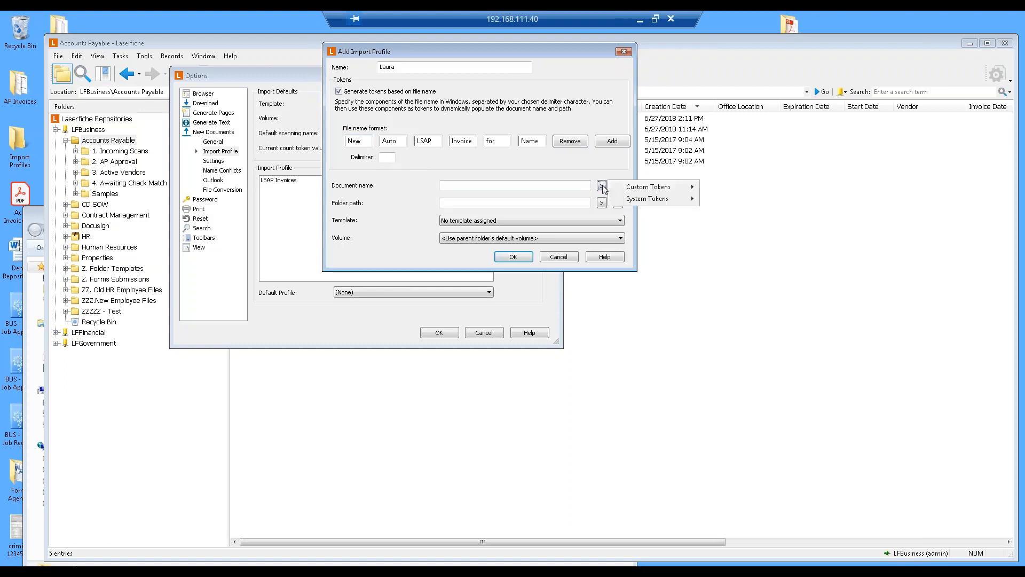
pyautogui.moveTo(676, 188)
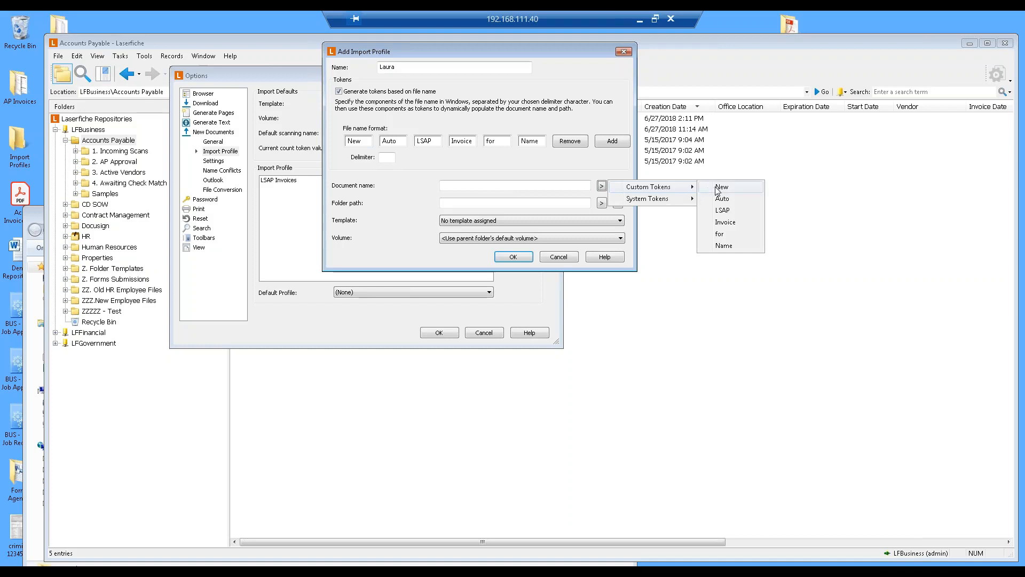
pyautogui.click(726, 222)
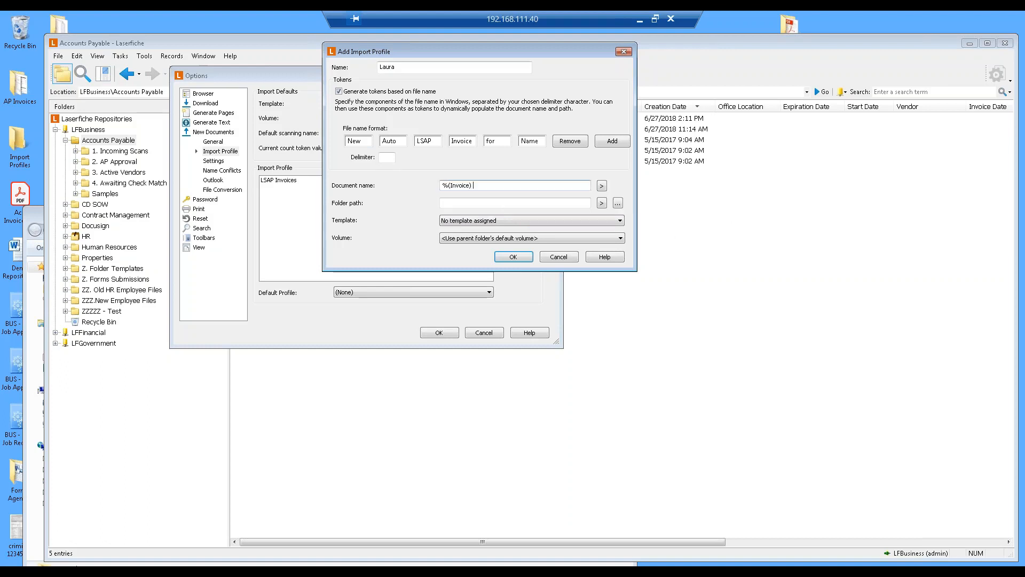
pyautogui.click(601, 188)
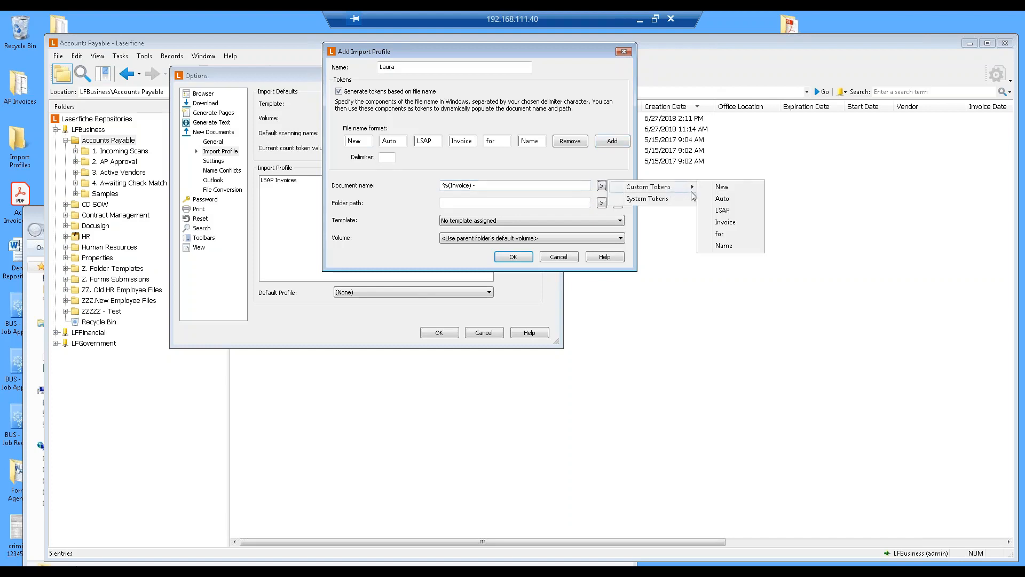
pyautogui.click(728, 248)
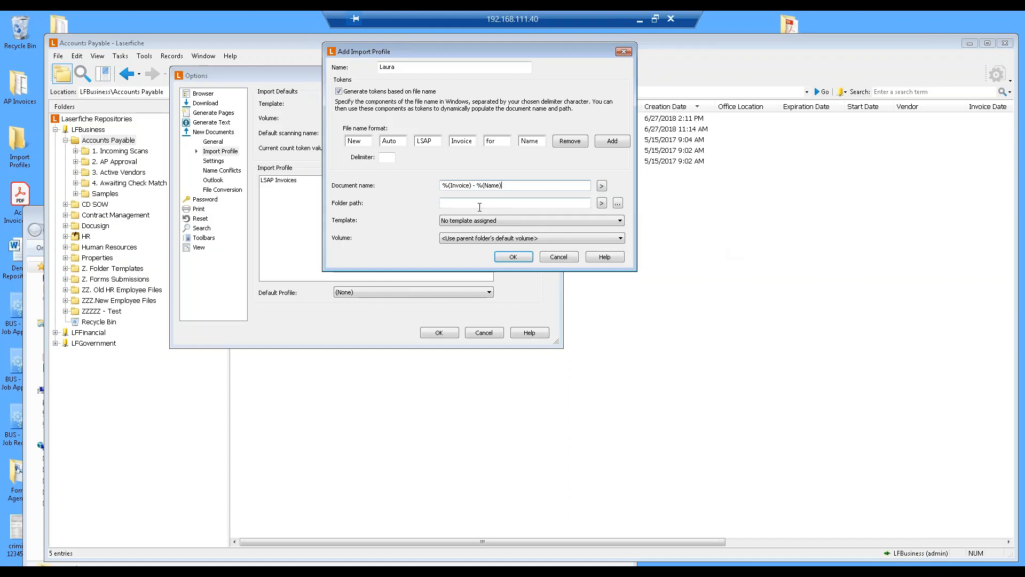
# Set the profile's folder path to the Accounts Payable folder in LFBusiness.
pyautogui.click(618, 203)
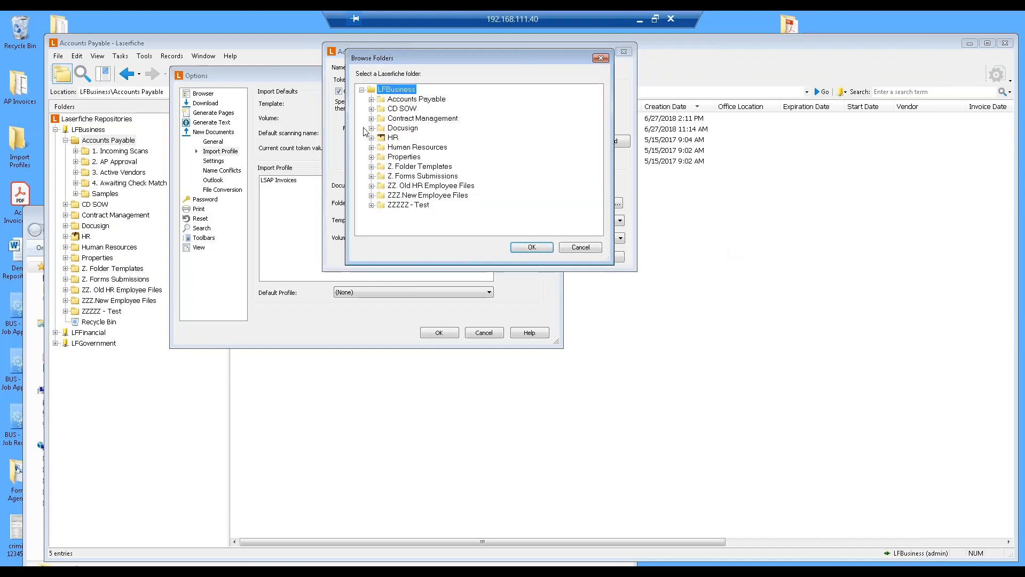
pyautogui.click(403, 100)
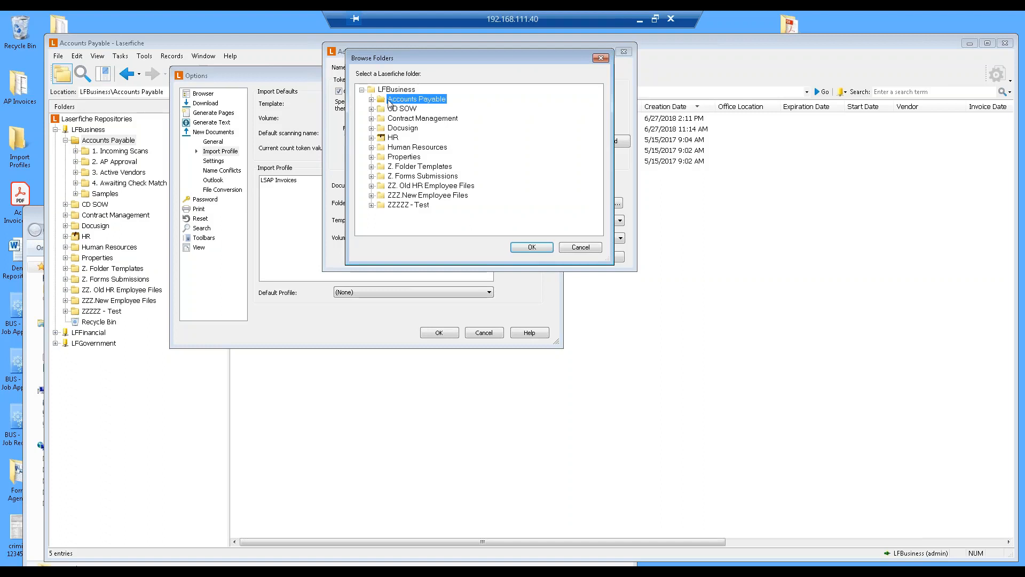
pyautogui.click(532, 246)
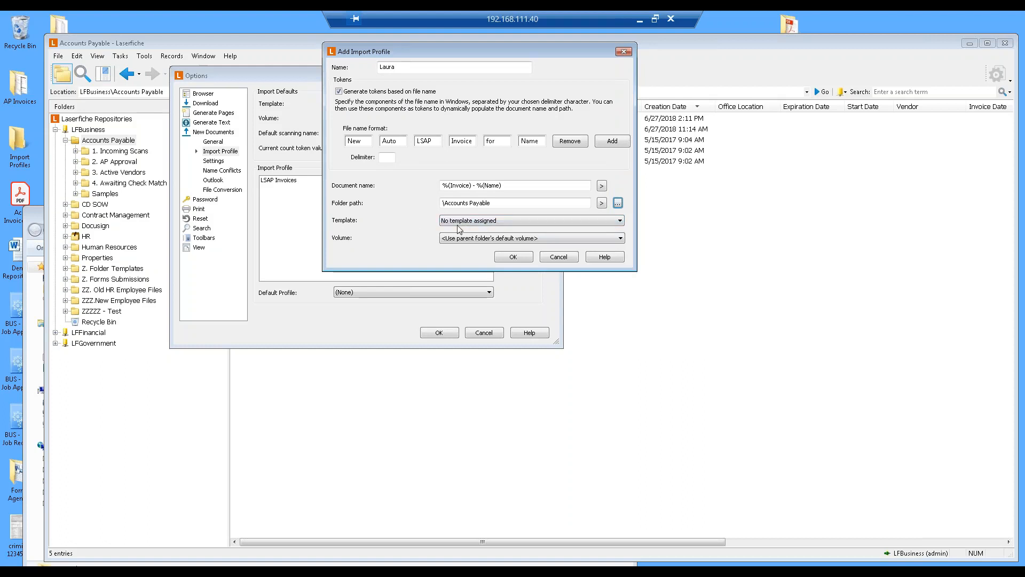
# Assign the AP Documents template to the profile and save the profile and the options.
pyautogui.click(619, 222)
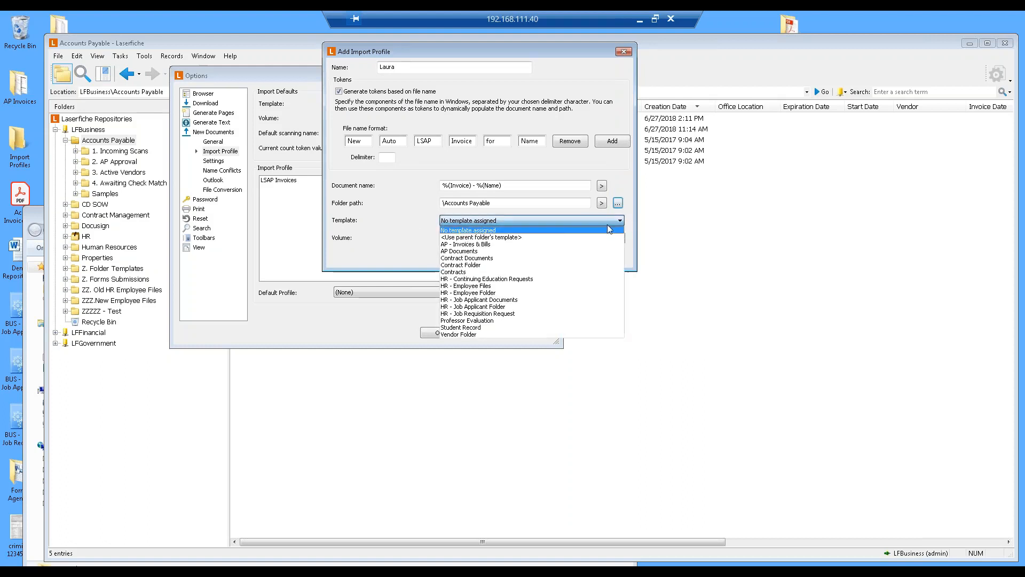
pyautogui.click(486, 252)
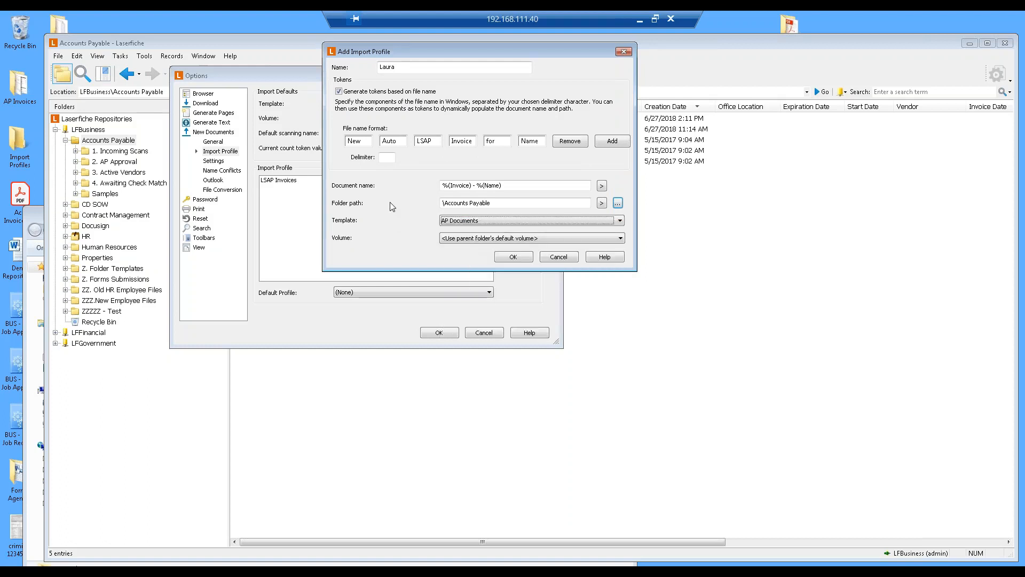
pyautogui.click(513, 256)
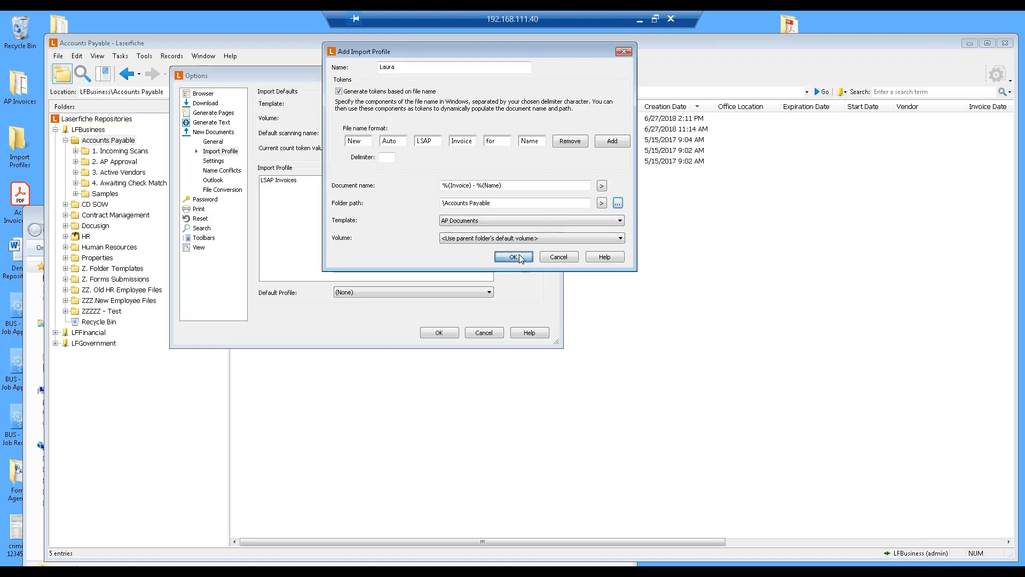
pyautogui.click(455, 333)
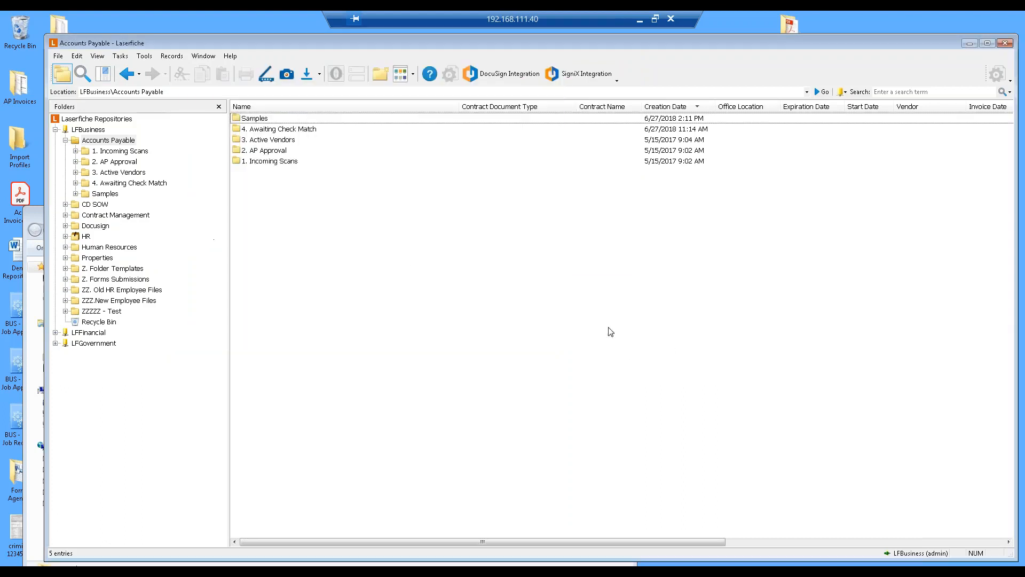
# Open the Import Profiles folder and drag the three New Auto LSAP Invoice message files into Laserfiche.
pyautogui.doubleClick(17, 145)
pyautogui.moveTo(447, 390); pyautogui.dragTo(308, 269)
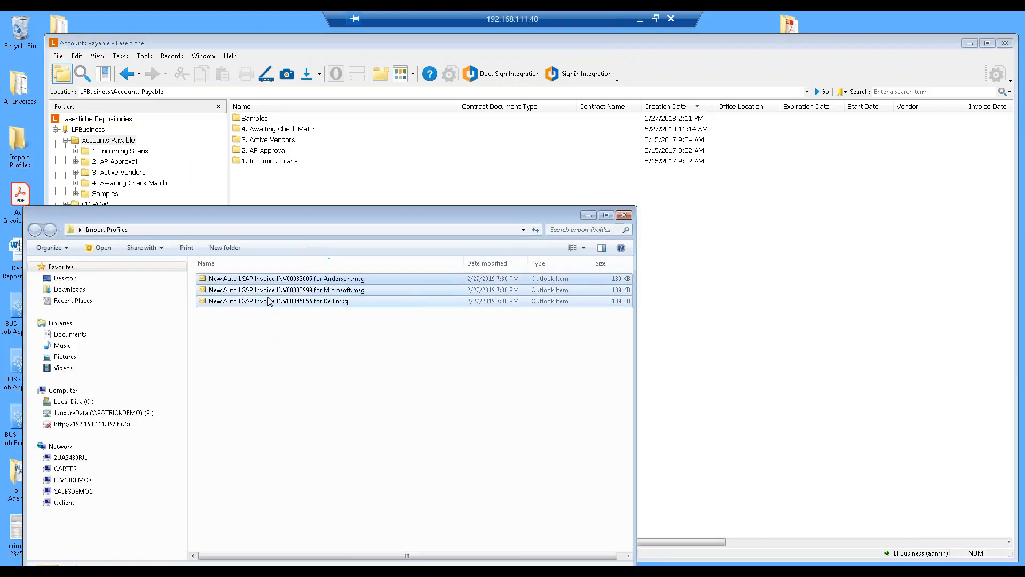
pyautogui.moveTo(467, 301); pyautogui.dragTo(801, 283)
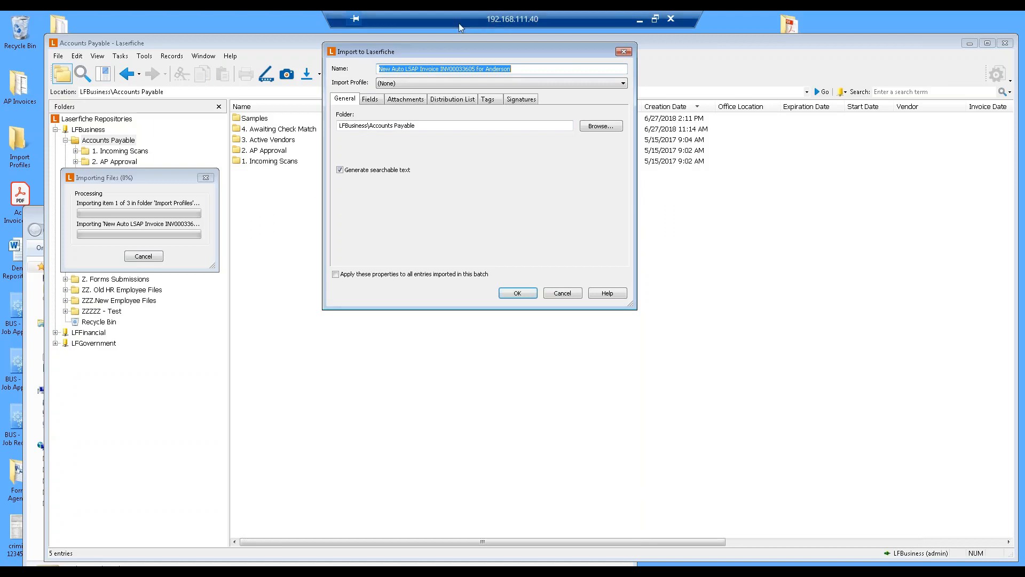
# Choose the Laura import profile for the incoming invoice.
pyautogui.click(389, 84)
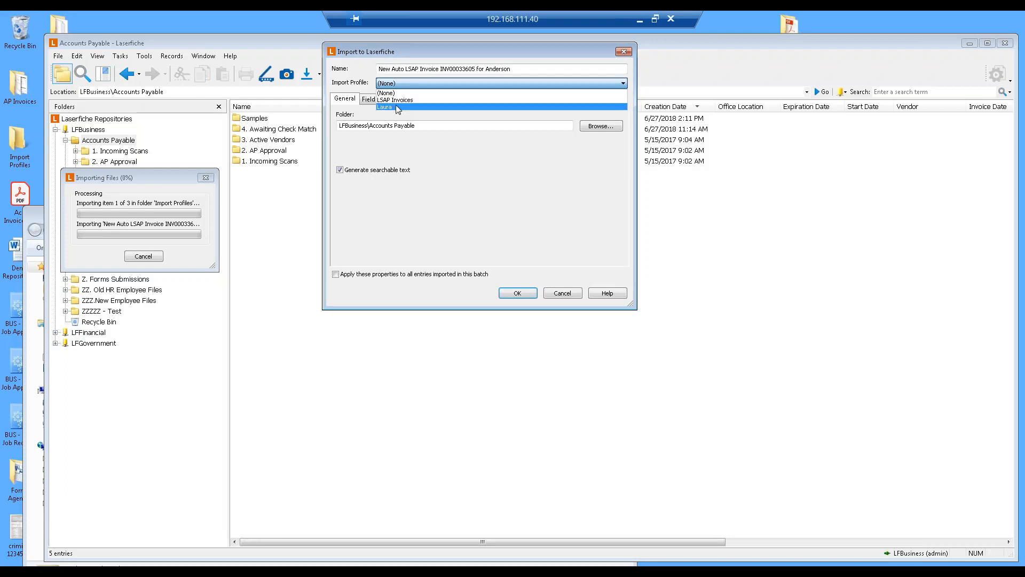
pyautogui.click(394, 108)
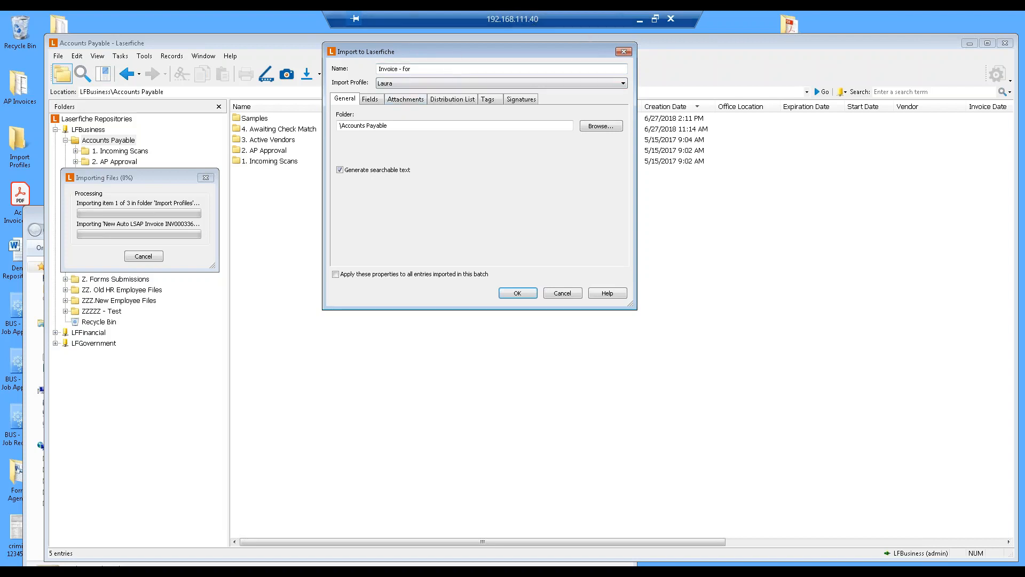
# Switch the import profile to LSAP Invoices and turn off searchable text generation.
pyautogui.click(420, 84)
pyautogui.click(413, 96)
pyautogui.moveTo(405, 68); pyautogui.dragTo(385, 70)
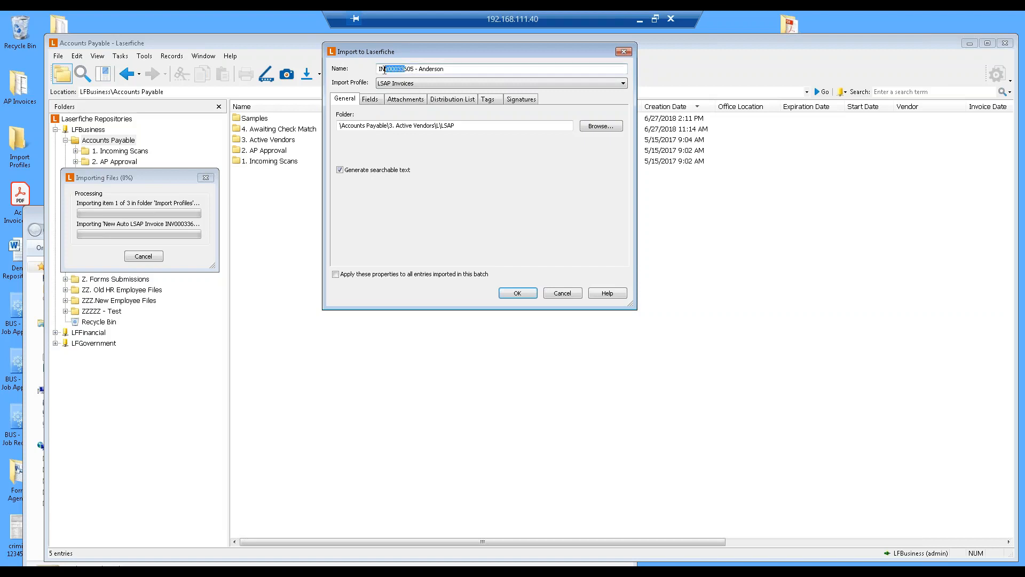
pyautogui.click(427, 70)
pyautogui.click(339, 169)
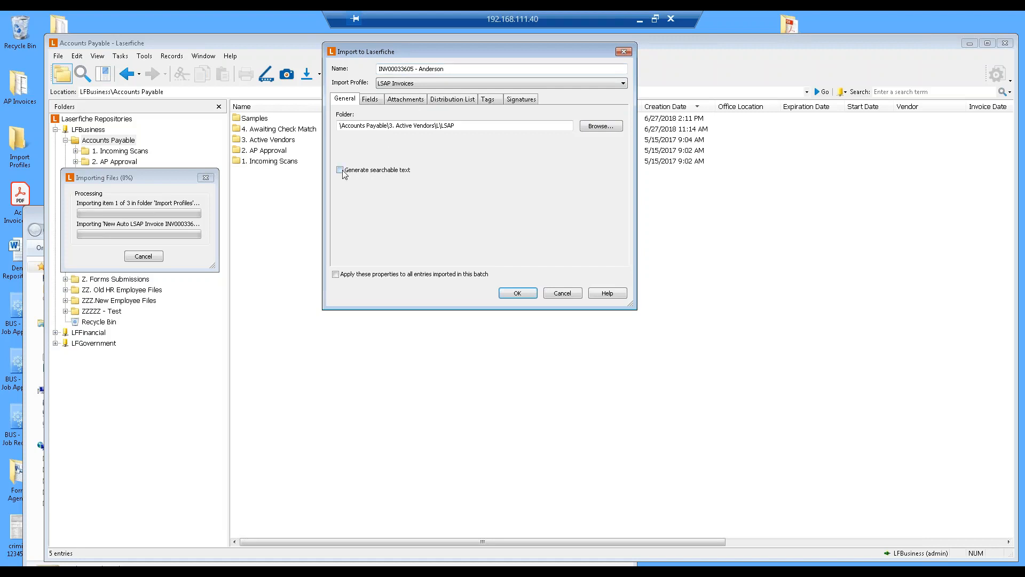
# Review the Fields, Attachments and Distribution List settings of the import before returning to General.
pyautogui.click(376, 101)
pyautogui.click(408, 101)
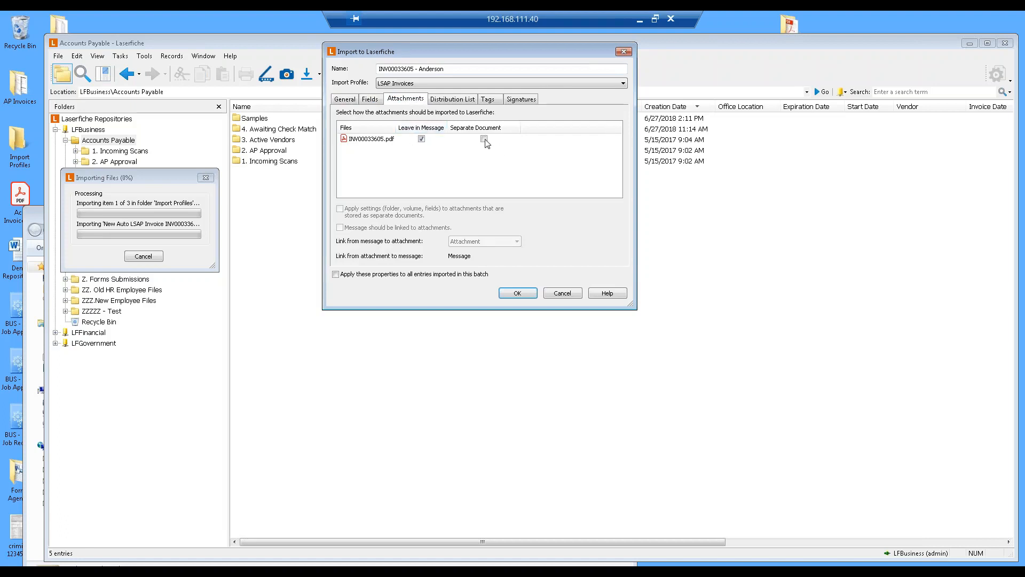
pyautogui.click(468, 101)
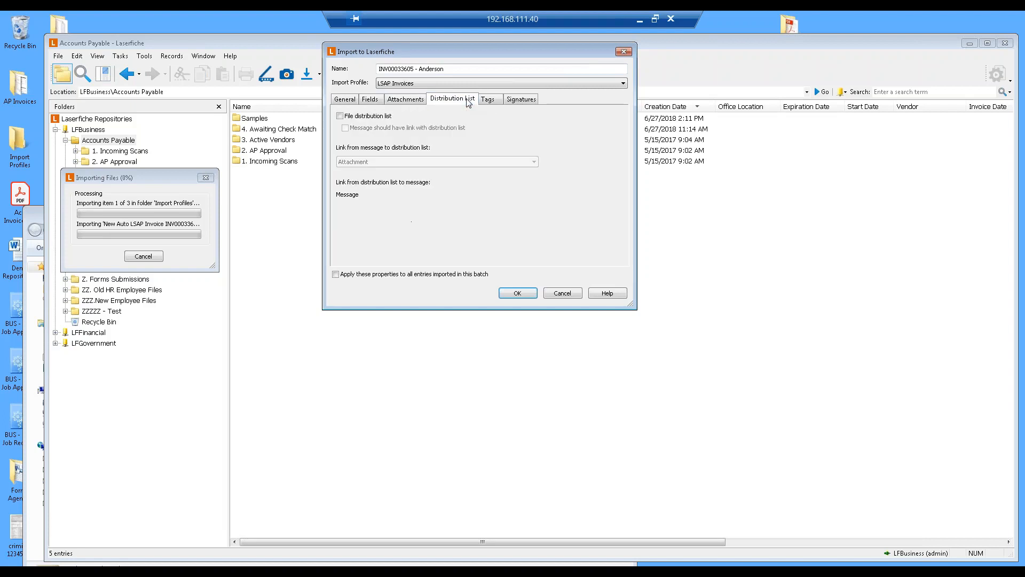
pyautogui.click(345, 101)
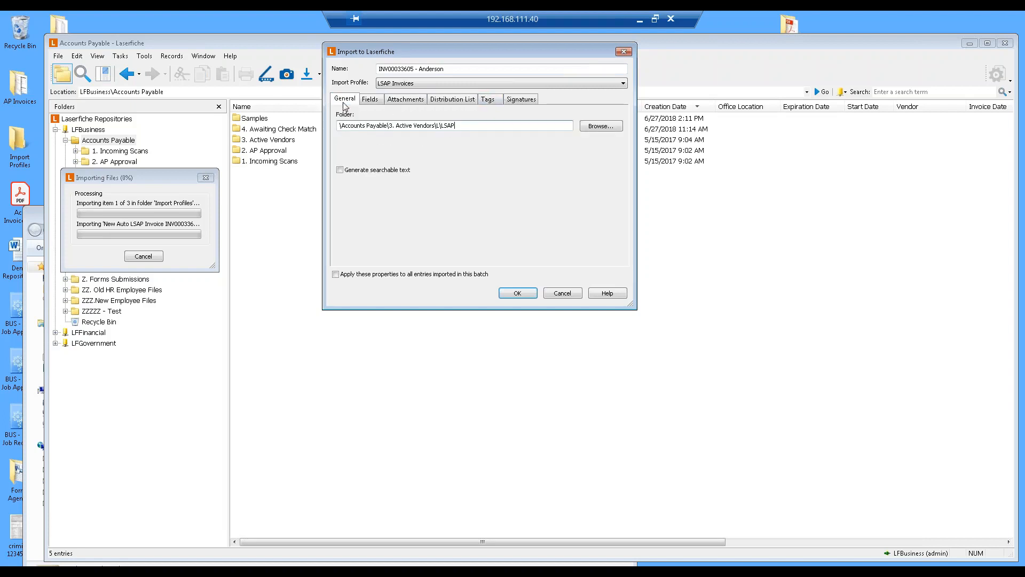
# Apply these properties to all entries in the batch, start the import, and overwrite existing documents for all name conflicts.
pyautogui.click(481, 275)
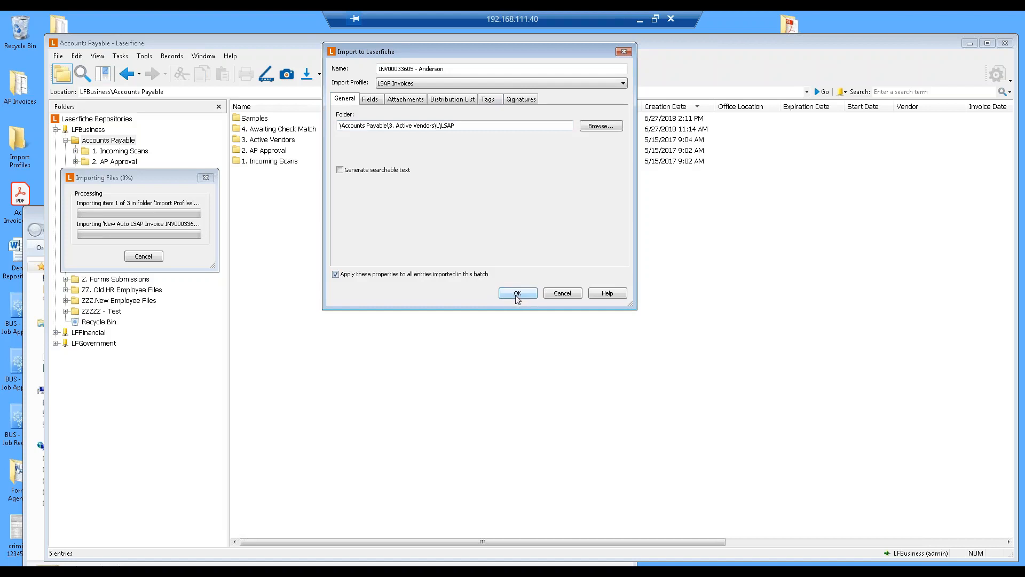
pyautogui.click(533, 293)
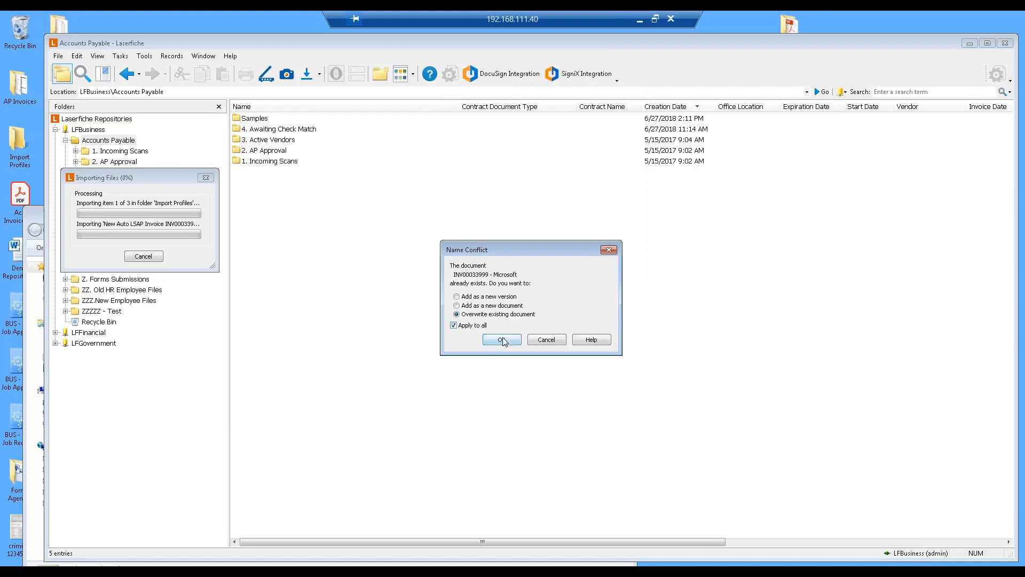
pyautogui.click(502, 340)
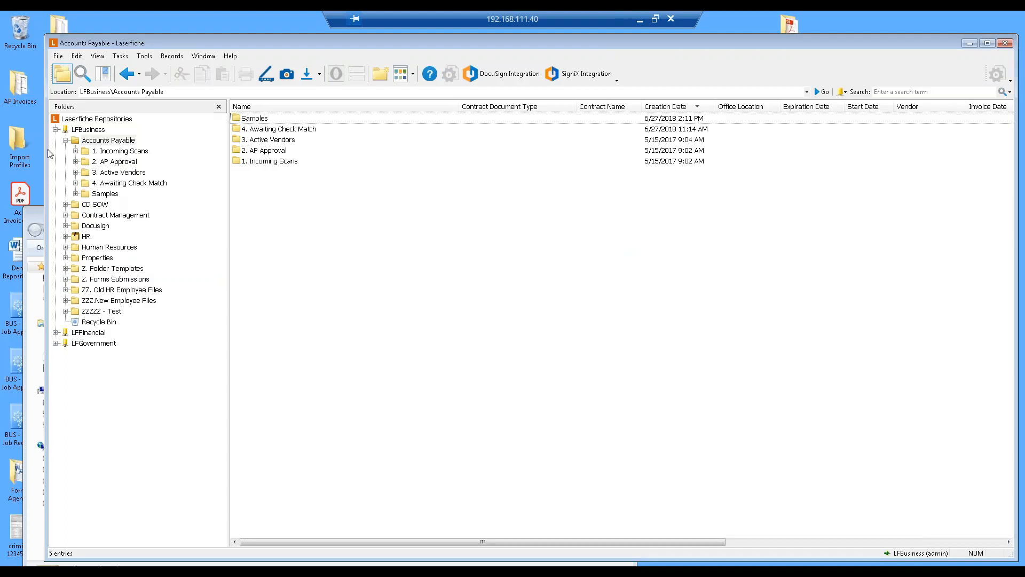
# Browse the LFBusiness and Accounts Payable folders for the imported documents.
pyautogui.click(95, 131)
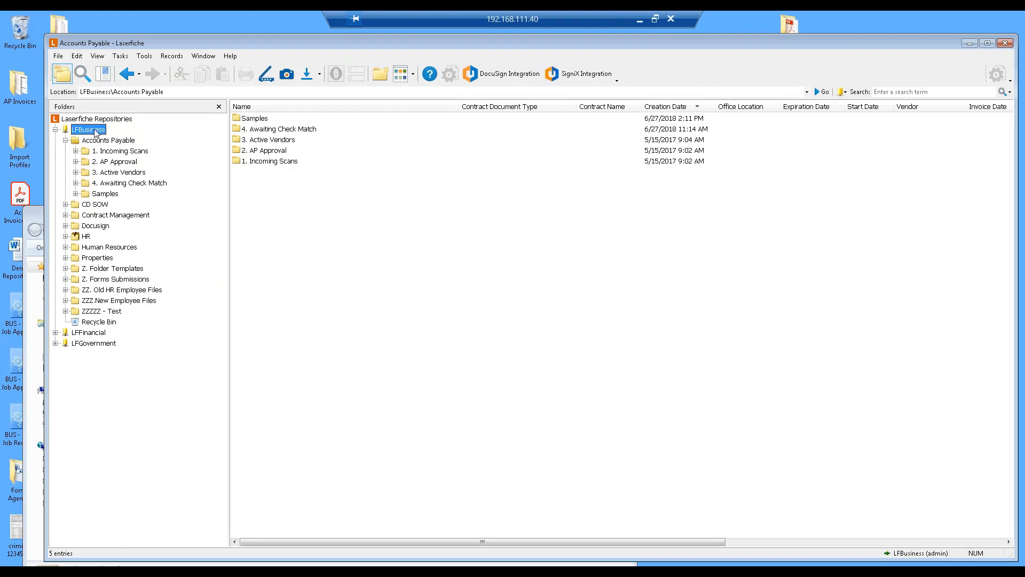
pyautogui.click(114, 152)
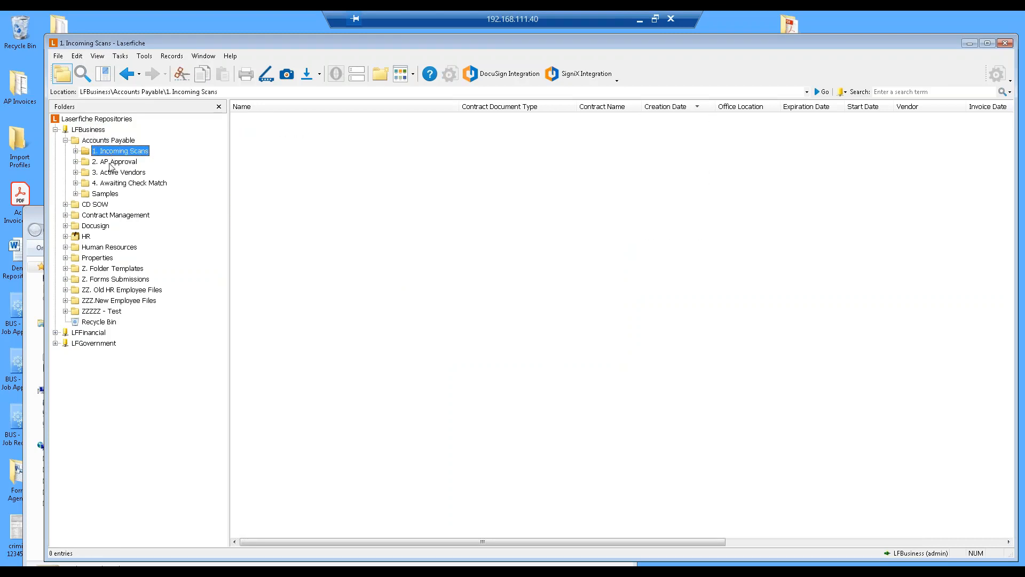
pyautogui.click(110, 140)
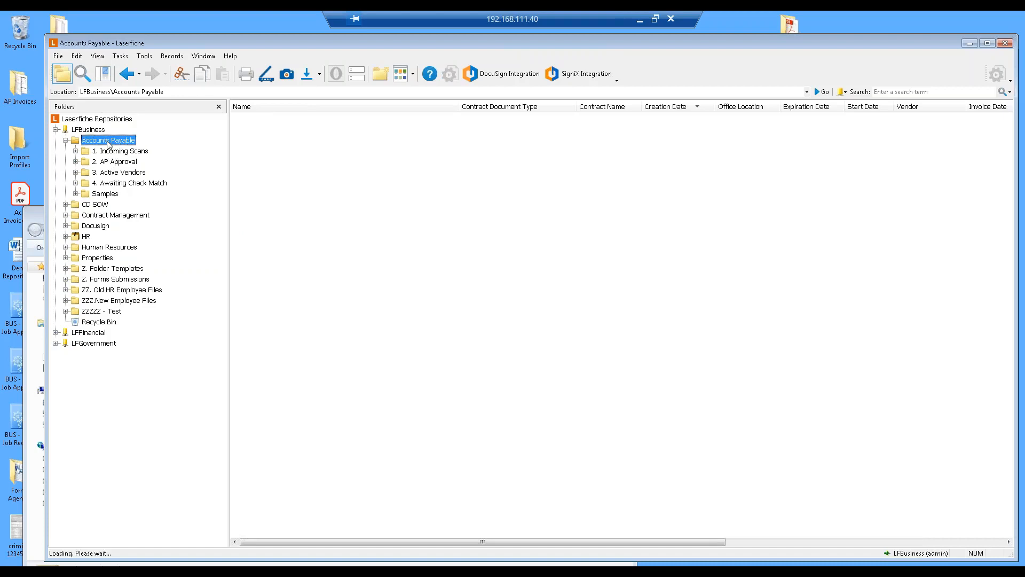
# Open the search pane and replace the Field search criterion with a Date search.
pyautogui.click(83, 73)
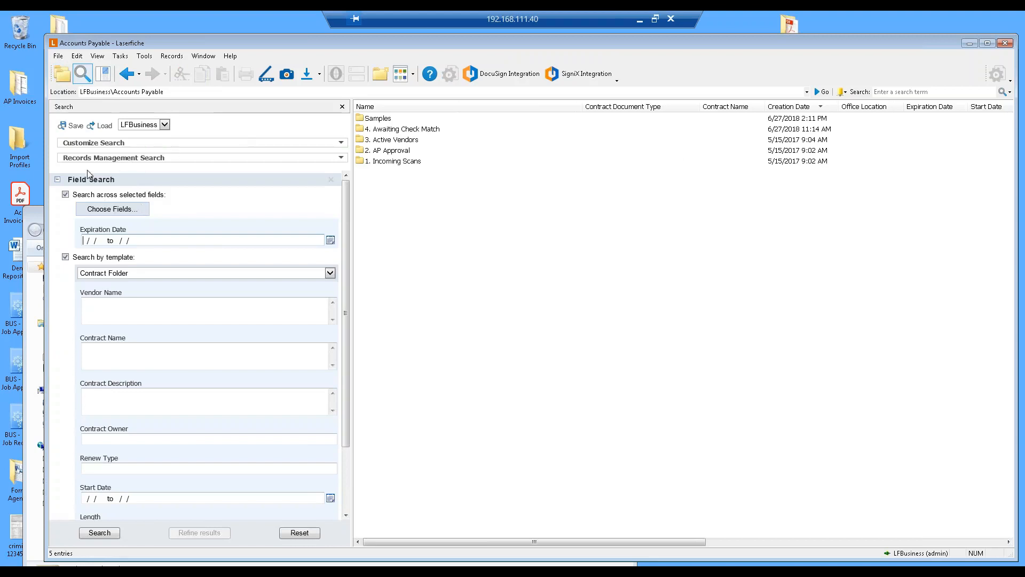
pyautogui.click(57, 181)
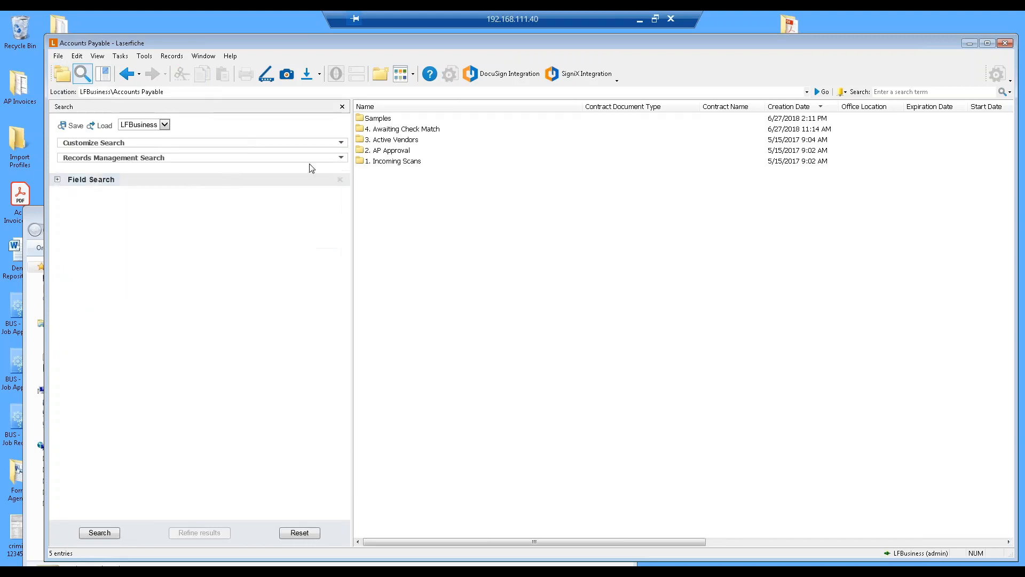
pyautogui.click(342, 144)
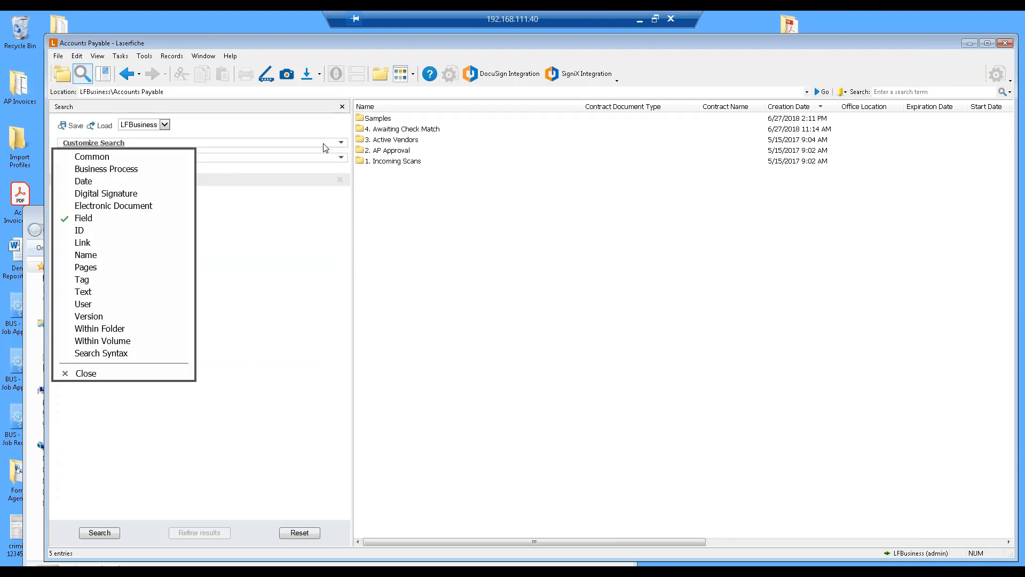
pyautogui.click(97, 185)
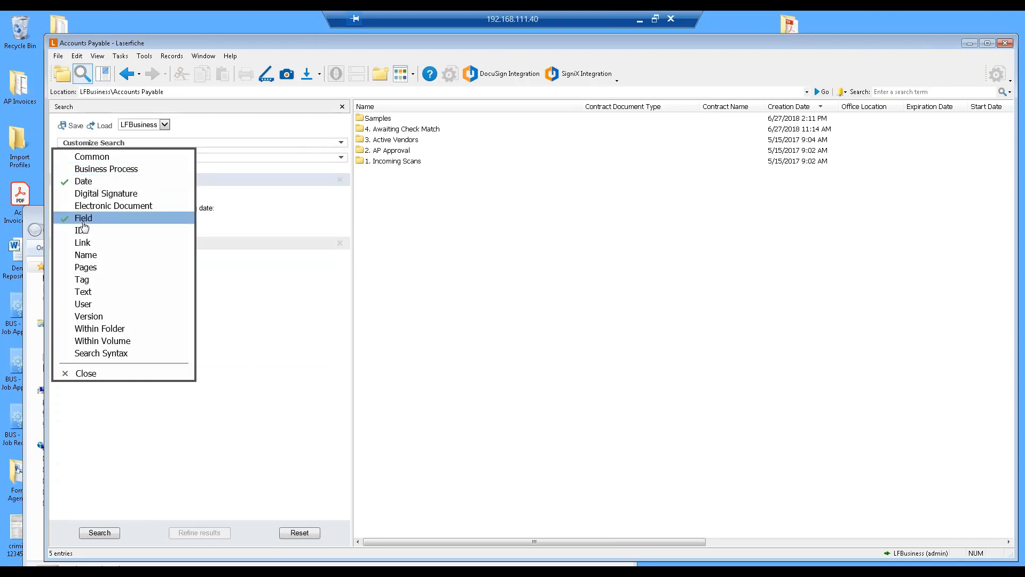
pyautogui.click(123, 376)
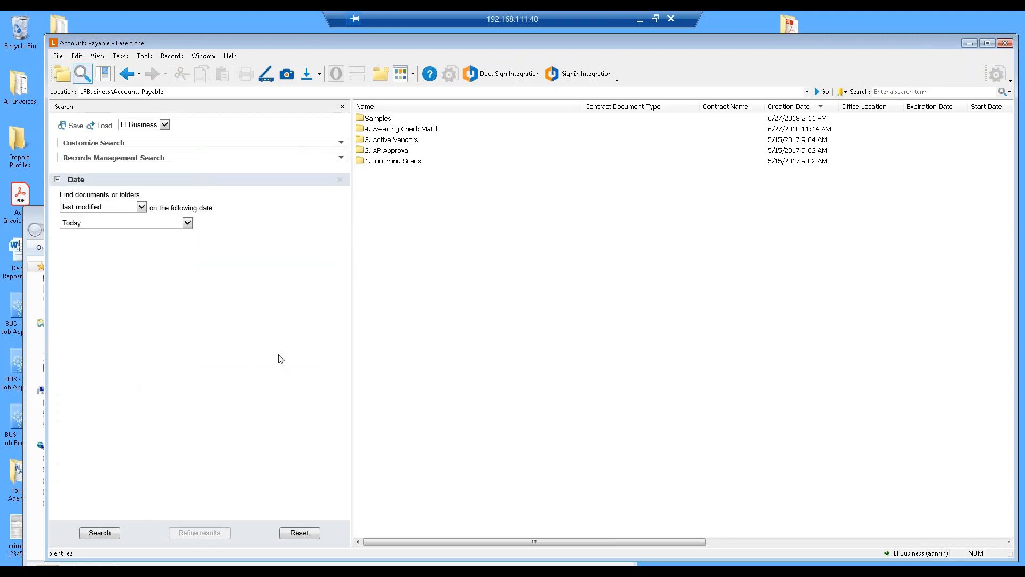
# Search for documents created today.
pyautogui.click(141, 207)
pyautogui.click(105, 228)
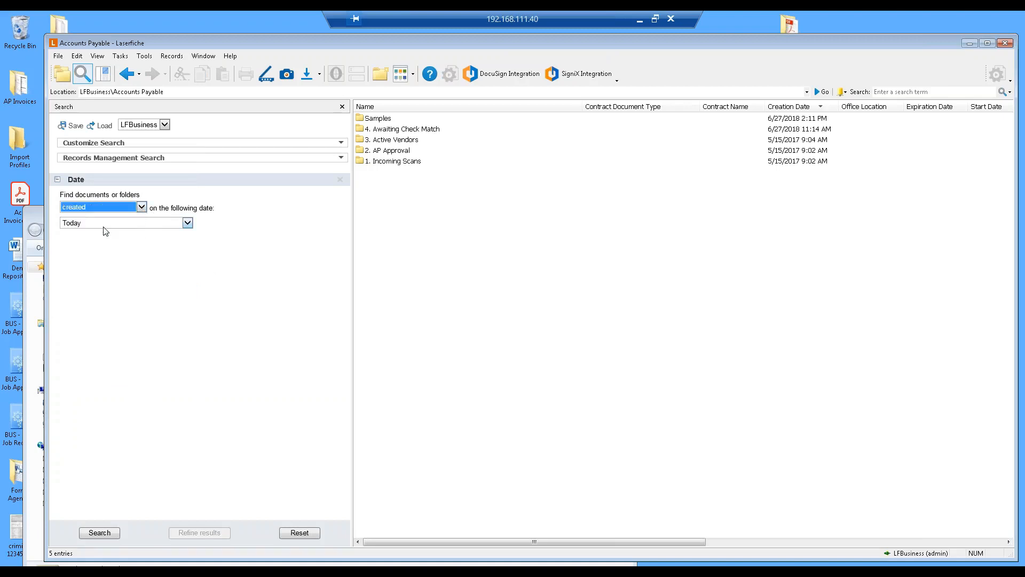
pyautogui.click(97, 532)
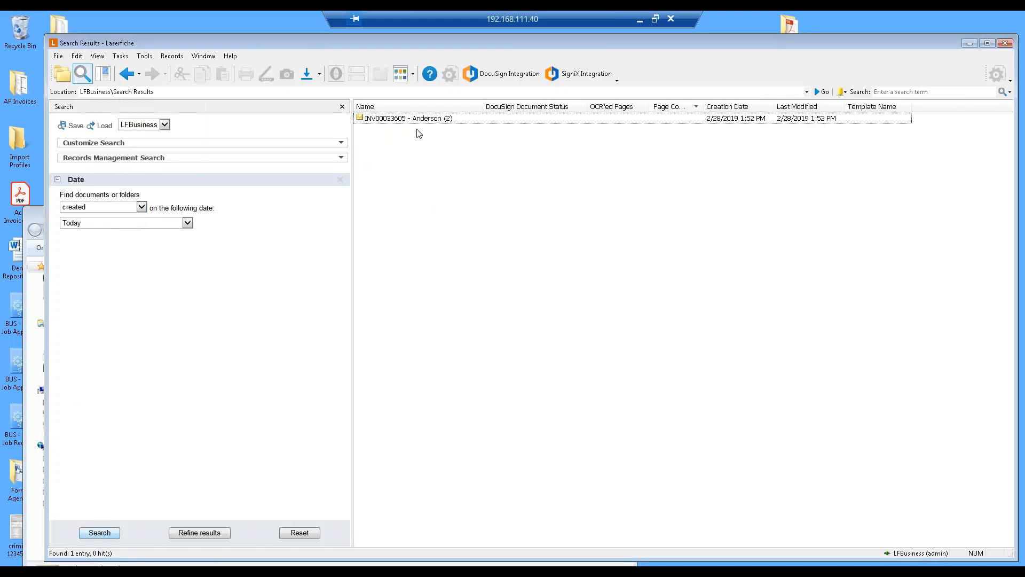
pyautogui.click(415, 120)
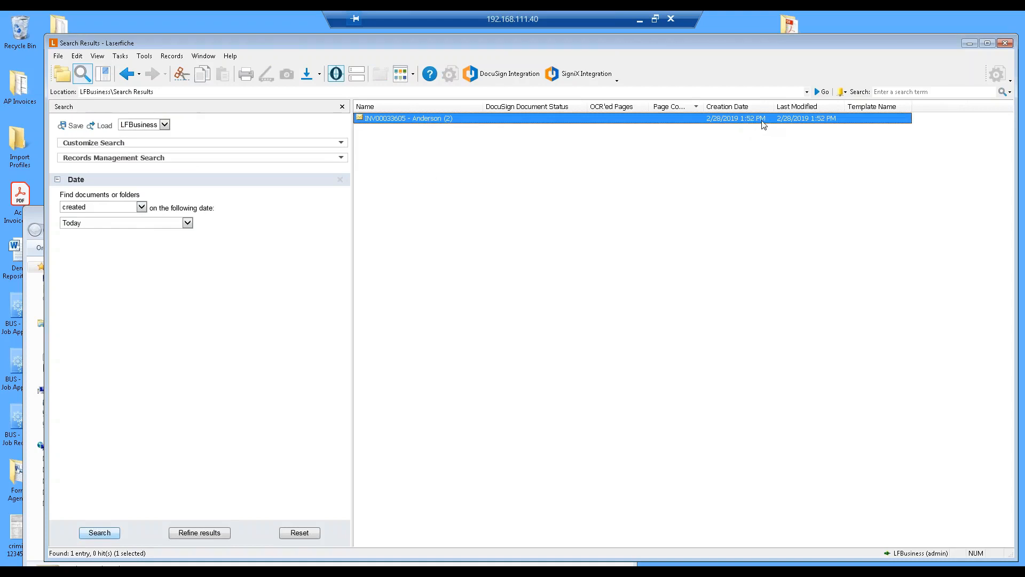
pyautogui.doubleClick(398, 119)
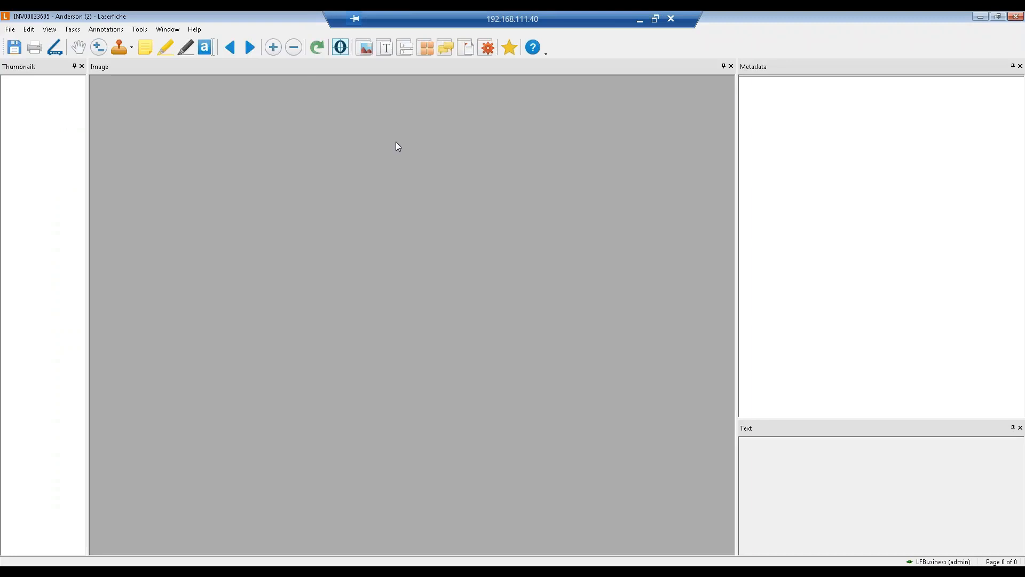
pyautogui.click(1016, 17)
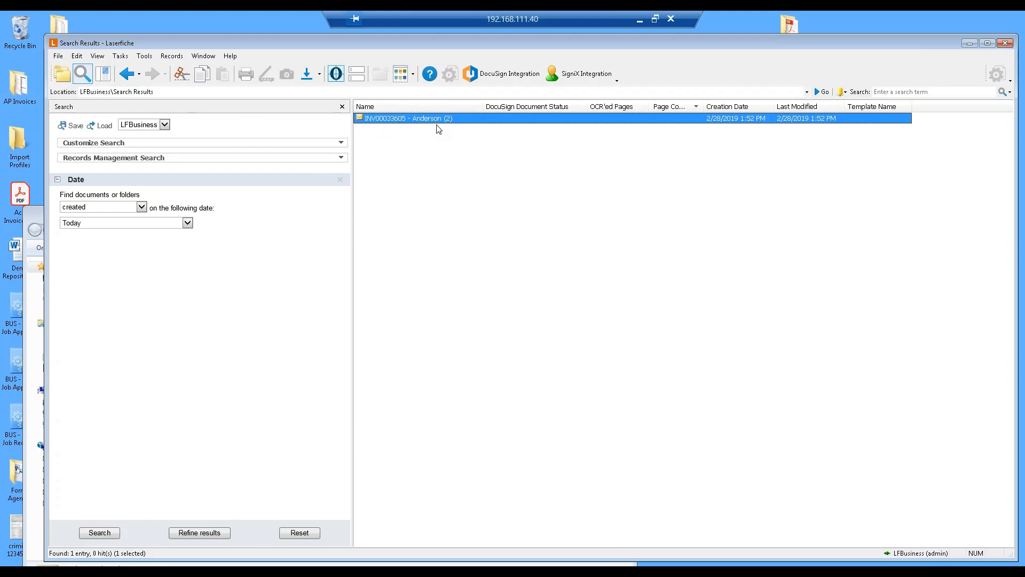
pyautogui.doubleClick(20, 147)
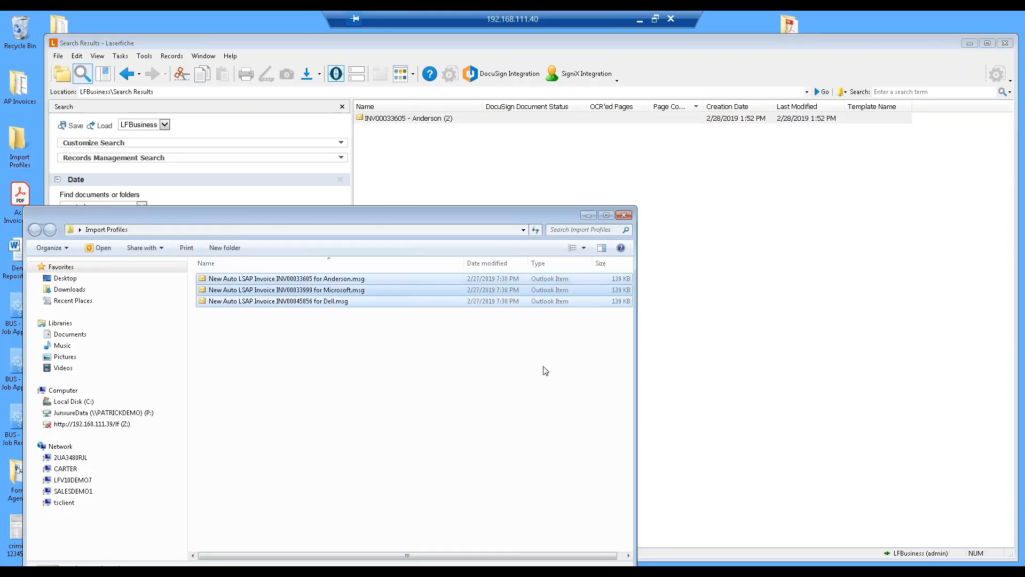
pyautogui.click(624, 216)
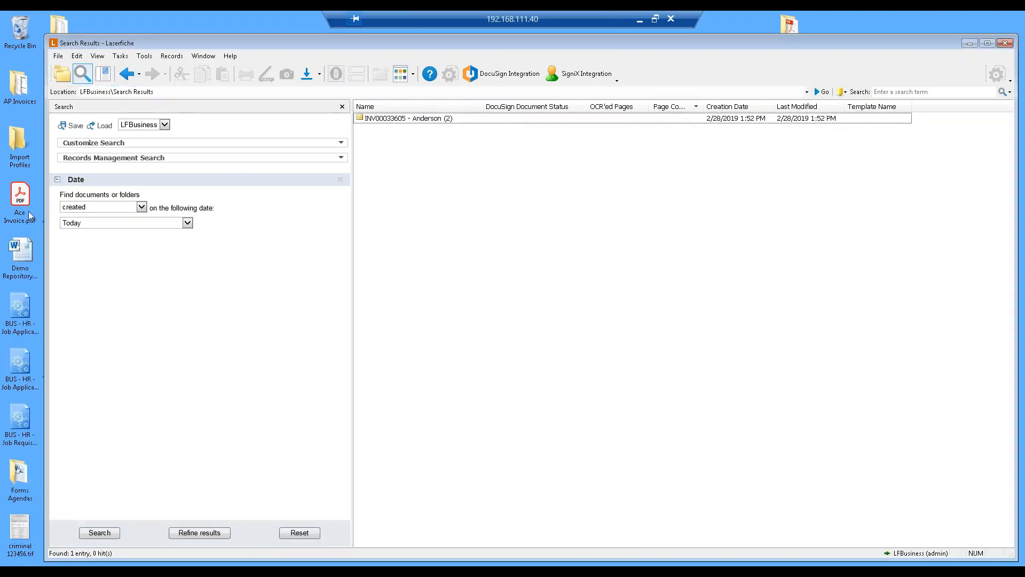